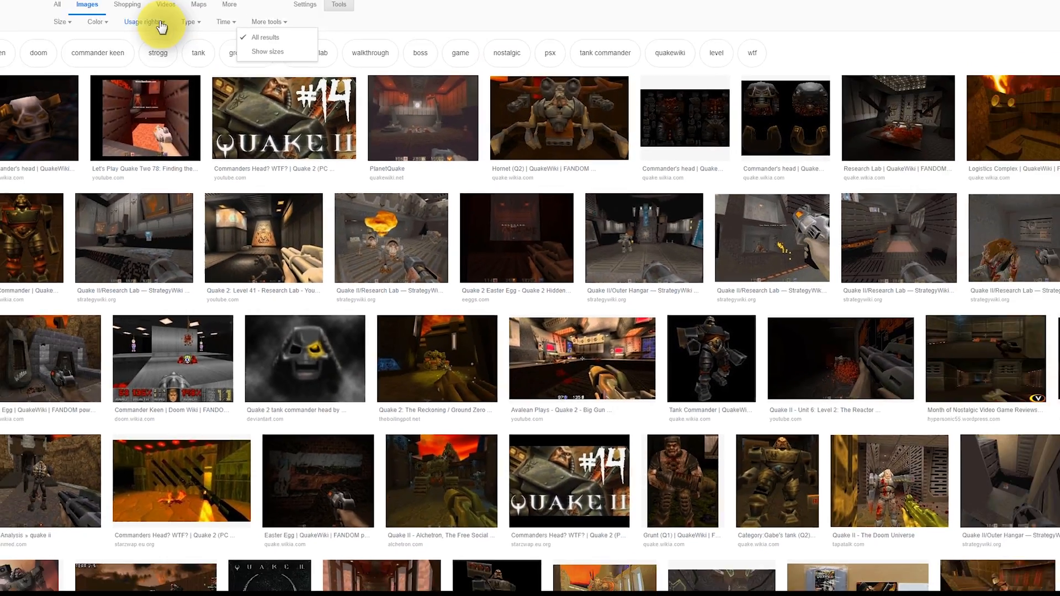
Step: Check the usage rights filter options for the Quake II image search results
left_click(160, 72)
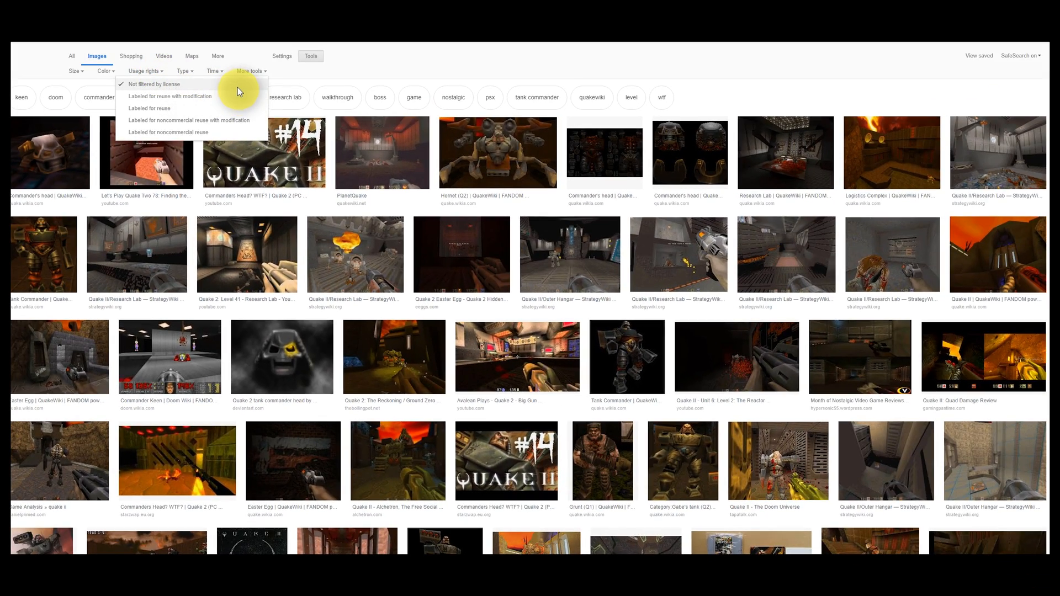
left_click(431, 68)
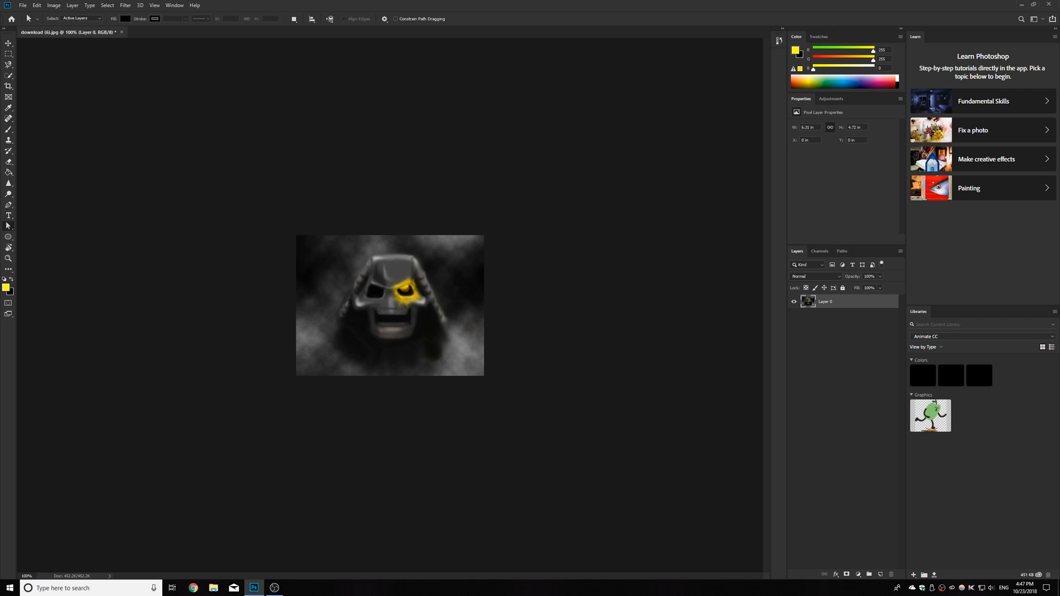
Step: Check the skull image's pixel dimensions in the Image Size settings without changing them
left_click(54, 5)
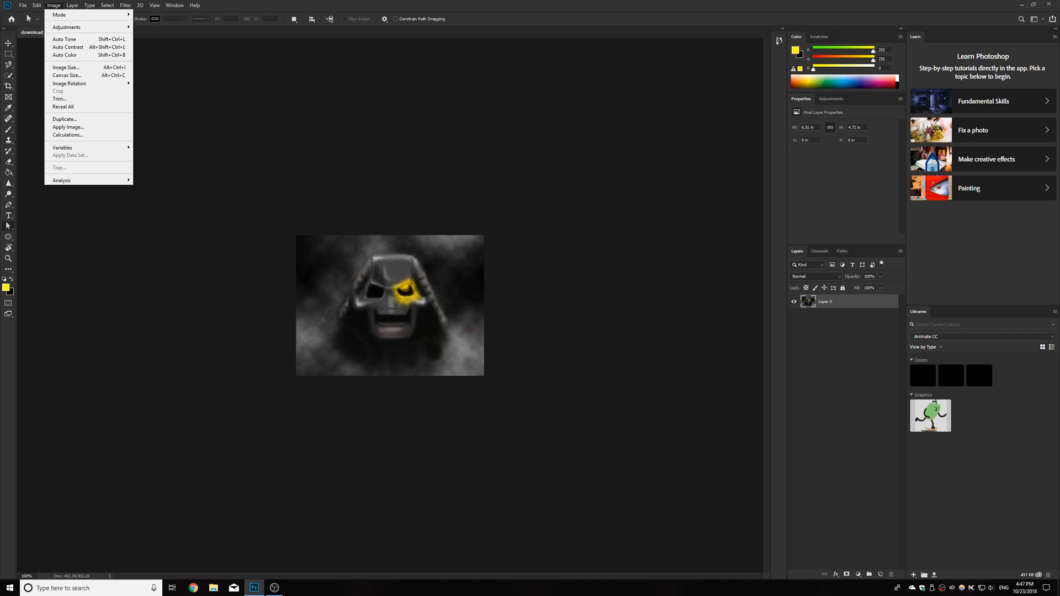
left_click(66, 67)
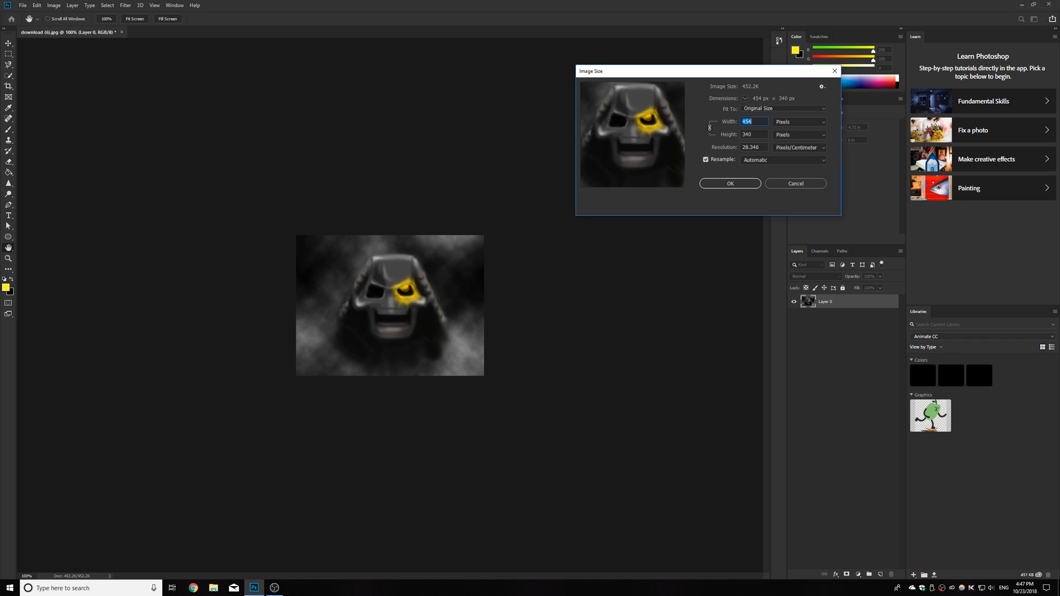
left_click(795, 184)
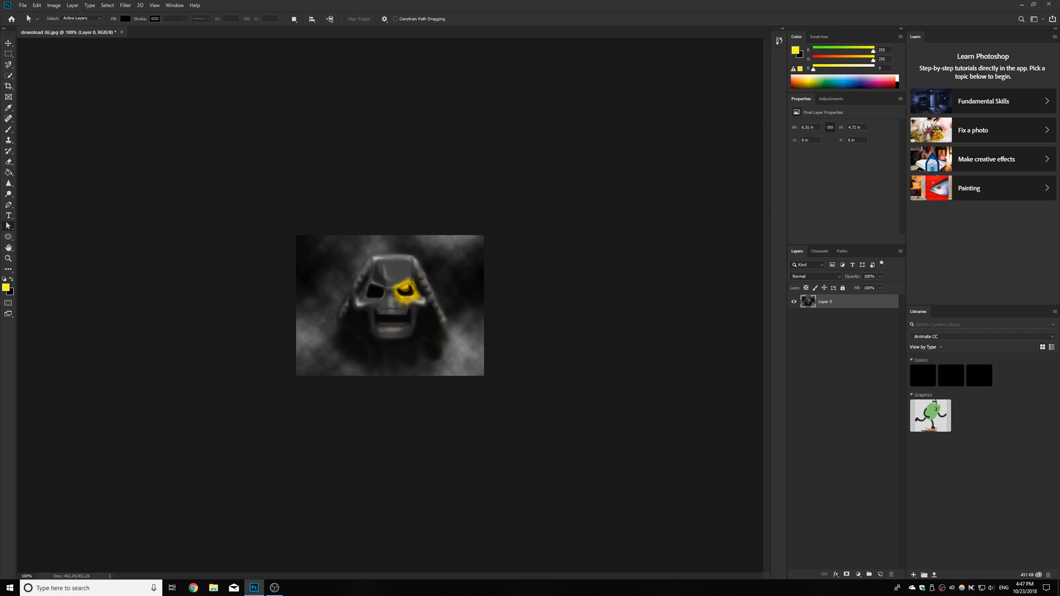
Step: Examine the skull image's pixel quality at 1200% magnification and return the view to 200%
key("ctrl+plus")
key("ctrl+plus")
key("ctrl+plus")
key("ctrl+plus")
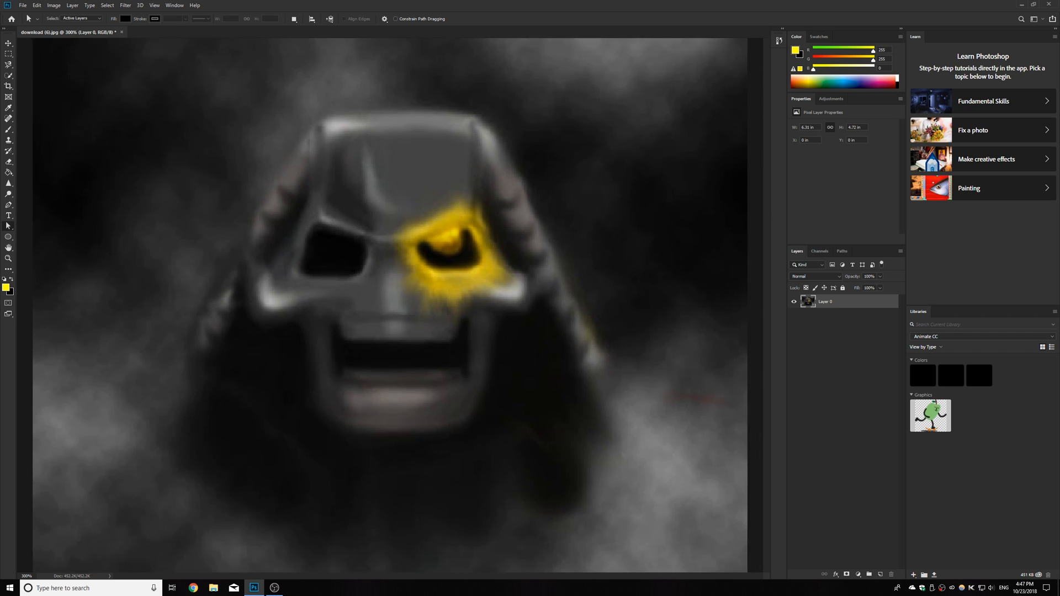
key("ctrl+plus")
key("ctrl+plus")
key("ctrl+plus")
key("ctrl+plus")
key("ctrl+plus")
key("ctrl+plus")
key("ctrl+plus")
key("ctrl+plus")
key("ctrl+plus")
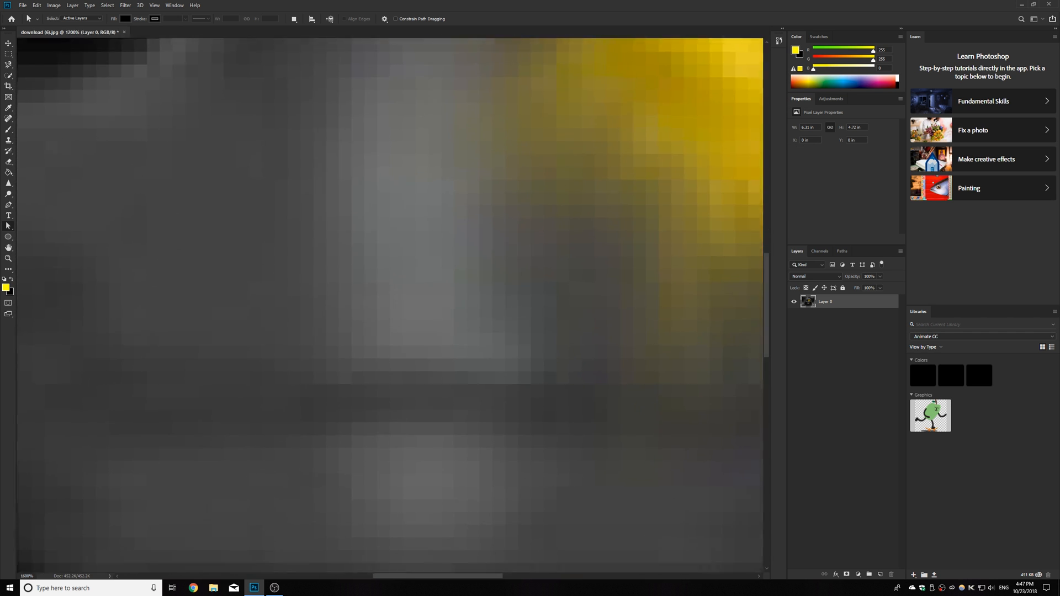
key("ctrl+minus")
key("ctrl+minus")
key("ctrl+minus")
key("ctrl+minus")
key("ctrl+minus")
key("ctrl+minus")
key("ctrl+minus")
key("ctrl+minus")
key("ctrl+minus")
key("ctrl+minus")
key("ctrl+minus")
key("ctrl+minus")
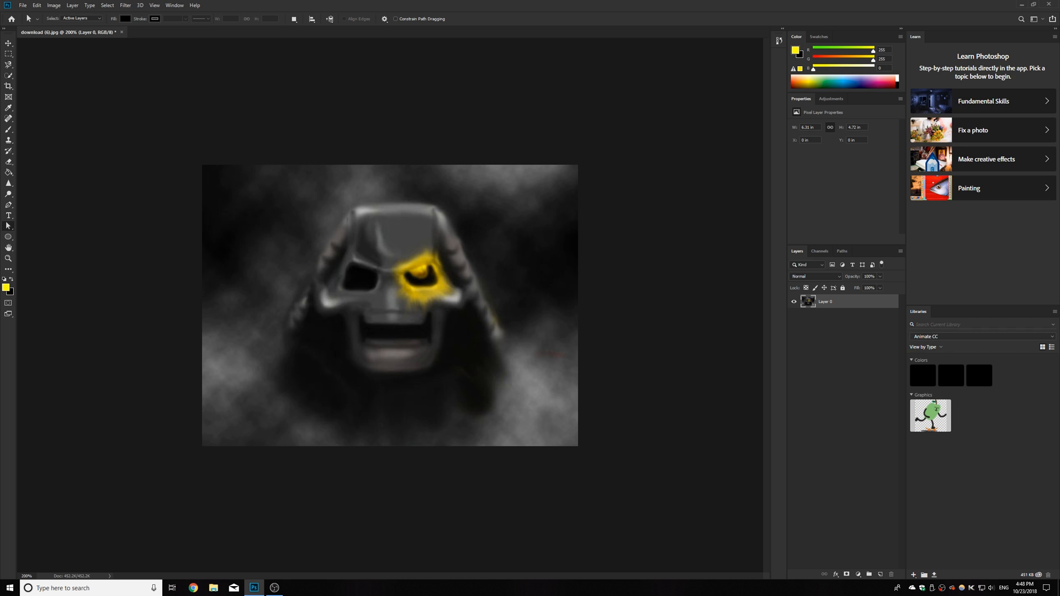
Step: Create a 1280 x 720 pixel, 300 pixels/inch RGB document with a black background and unlock its background layer
left_click(23, 5)
left_click(33, 13)
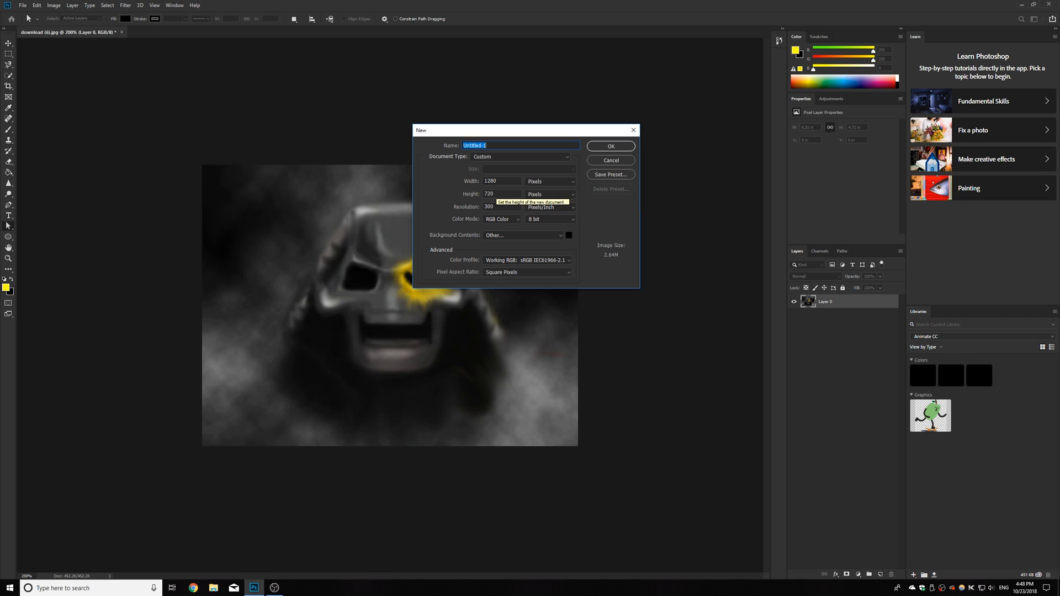
left_click(608, 148)
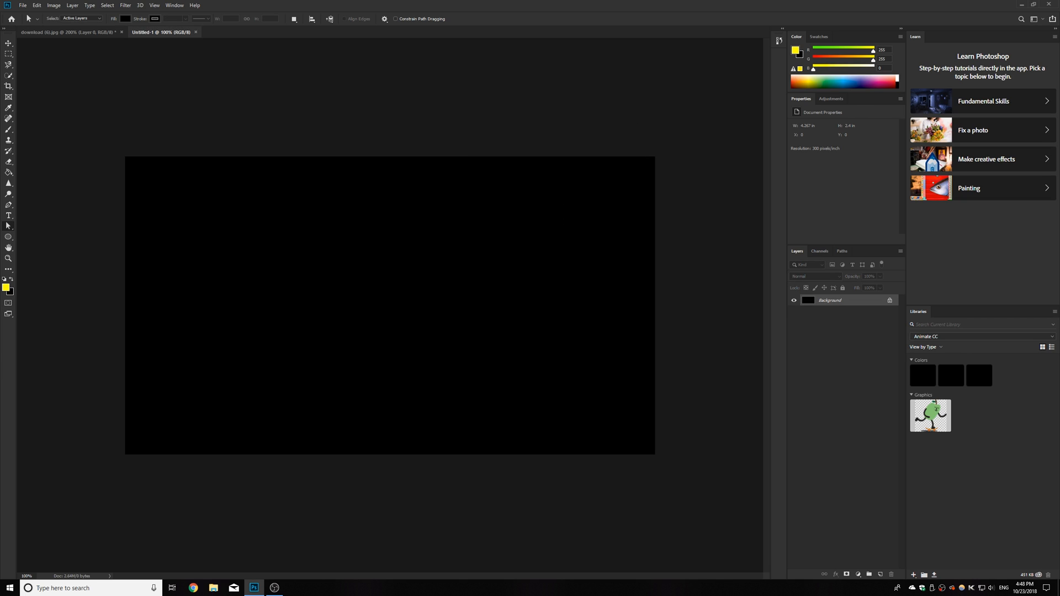
left_click(889, 300)
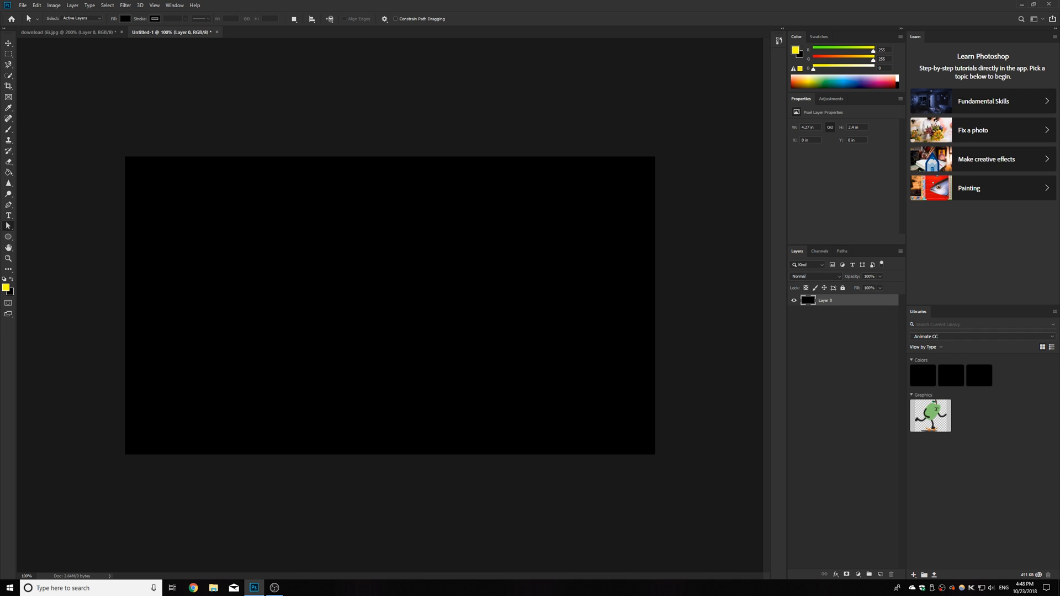
Step: Copy the entire skull image from download (6).jpg into the new document as a layer
left_click(66, 32)
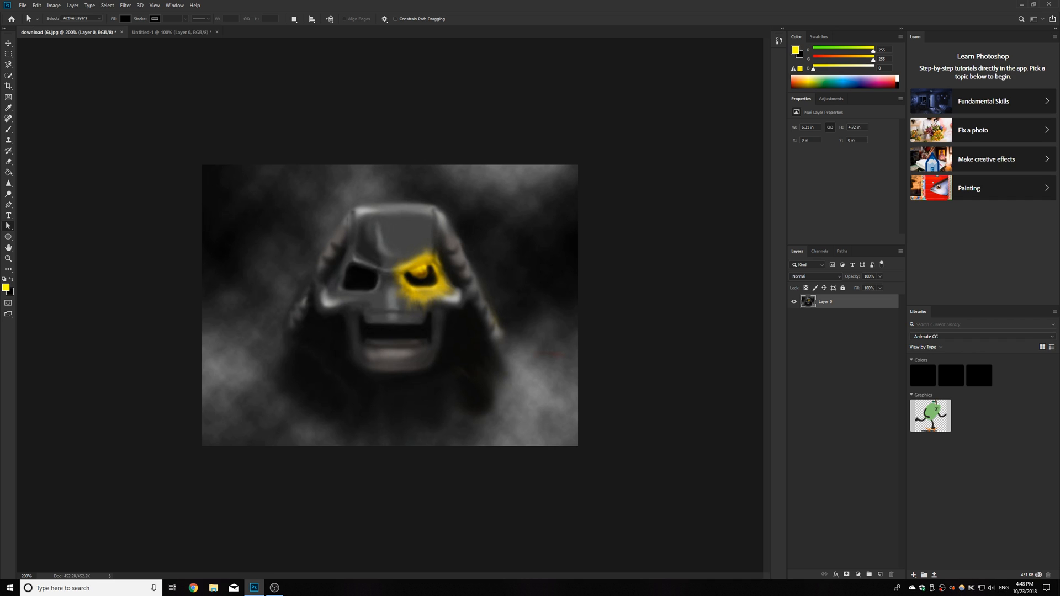
key("ctrl+a")
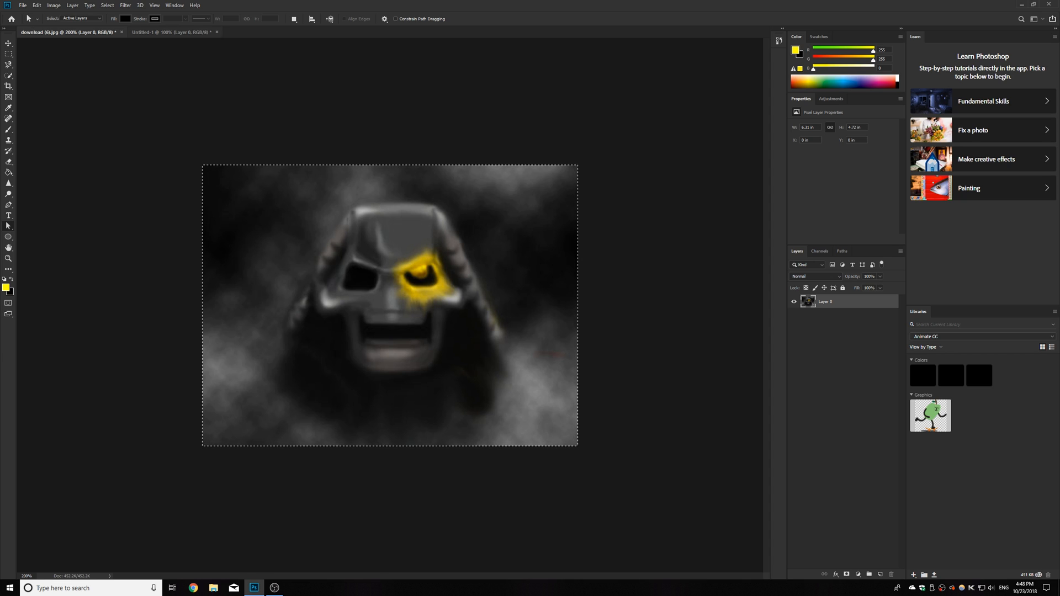
left_click(171, 32)
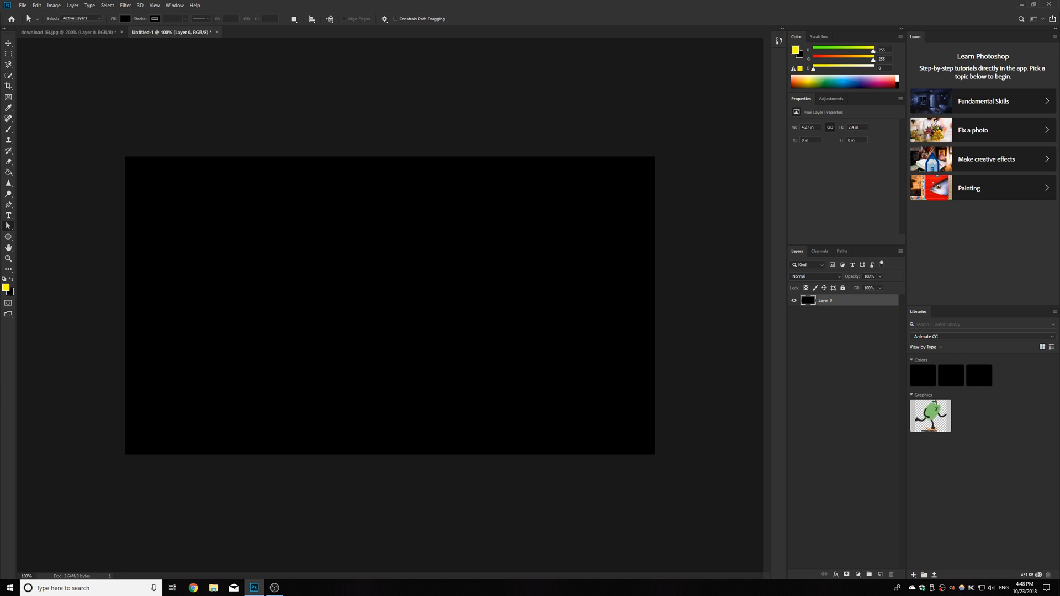
key("ctrl+v")
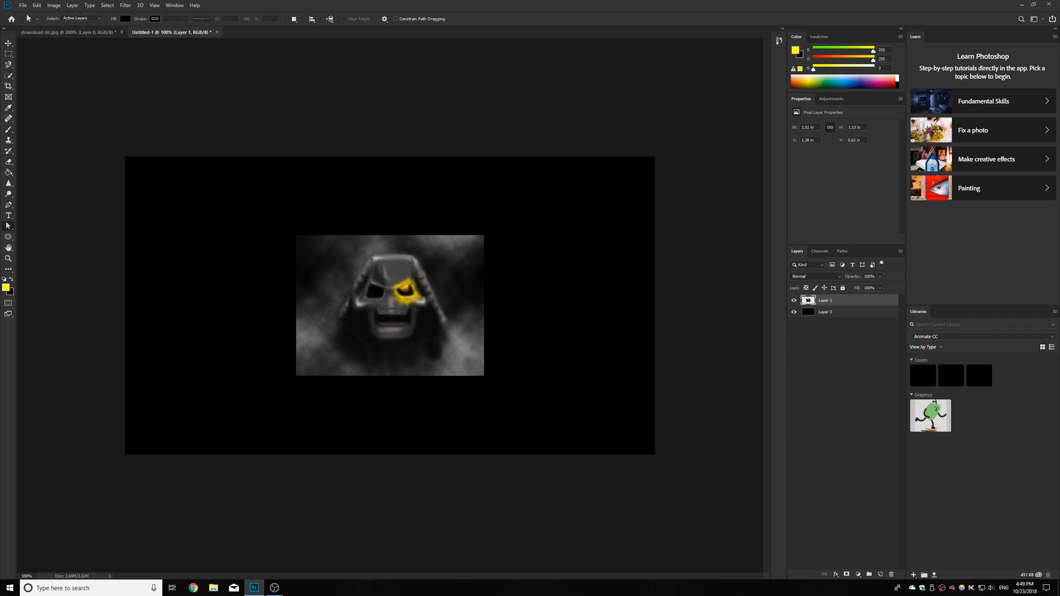
Step: Enlarge the pasted skull layer with Free Transform until it spans the full width of the black canvas
key("ctrl+t")
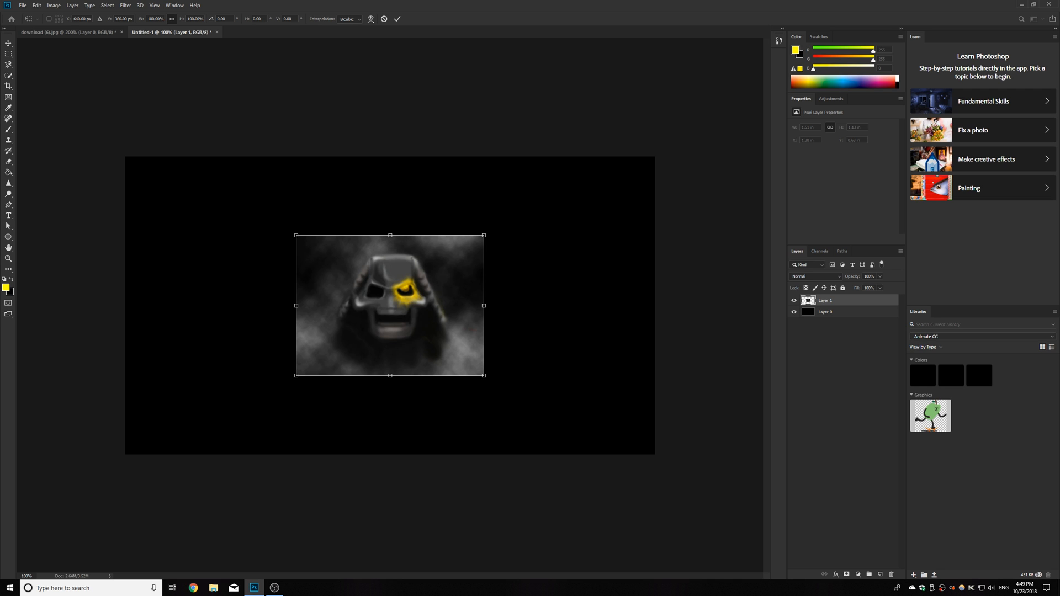
left_click_drag(296, 376, 191, 455)
key("Return")
left_click_drag(191, 305, 125, 305)
key("Return")
key("a")
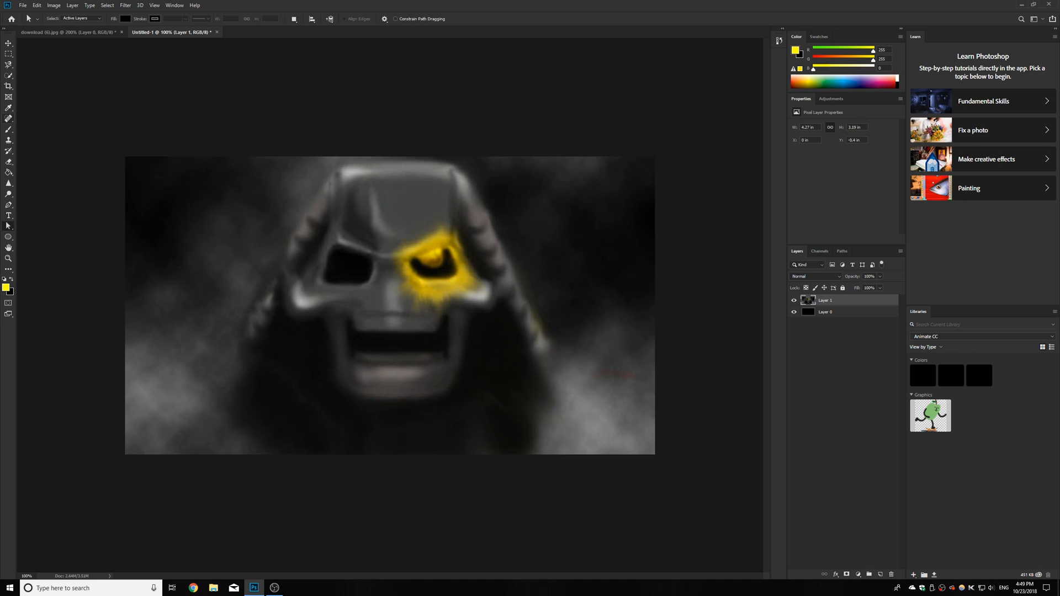
Step: Crop the skull layer's overflow to the canvas bounds and rename the layer Q2 1st Layer
key("c")
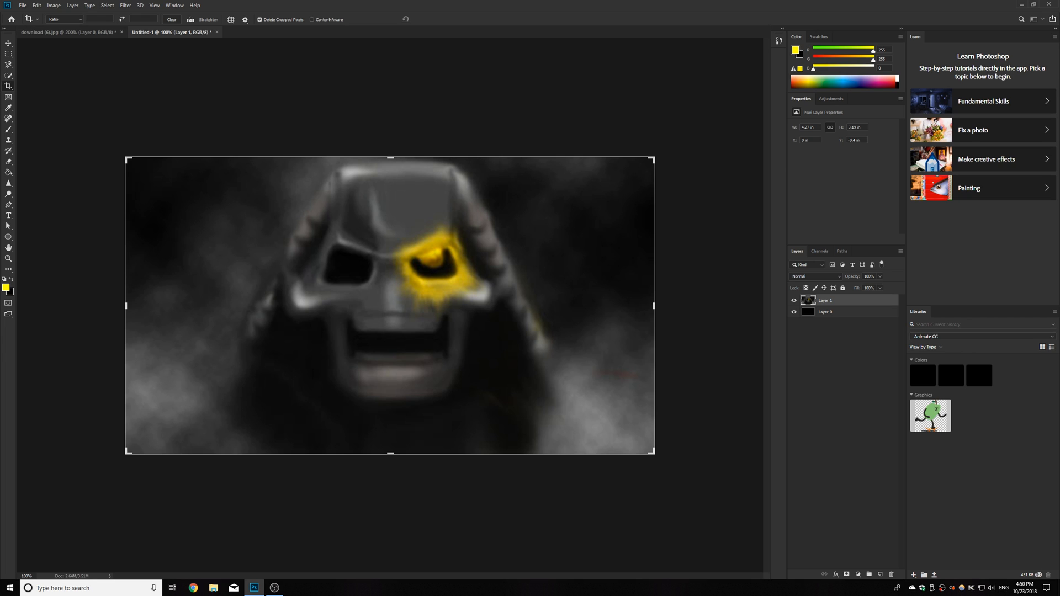
left_click(53, 5)
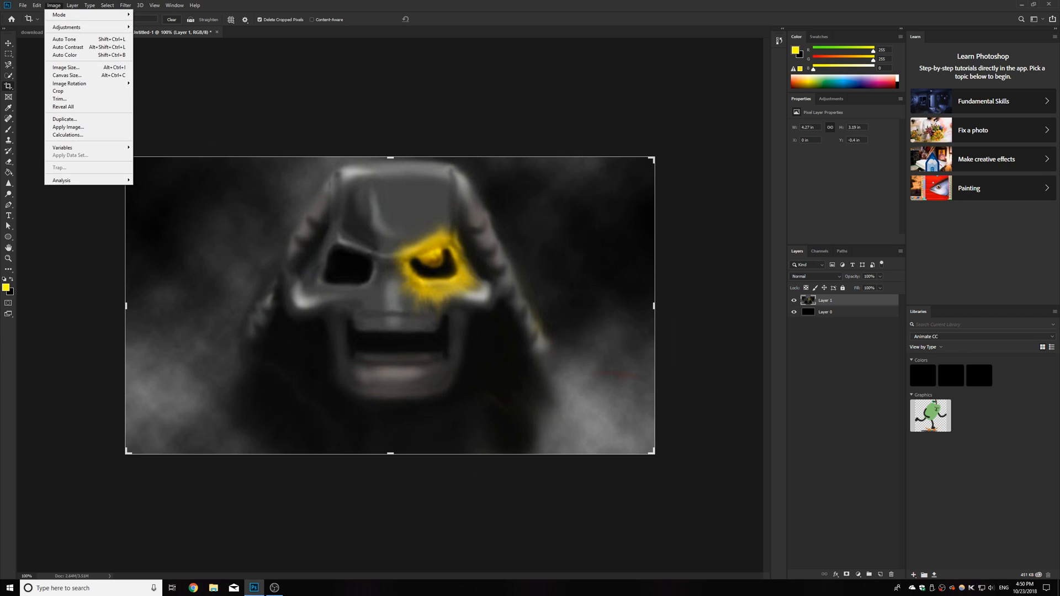
left_click(55, 87)
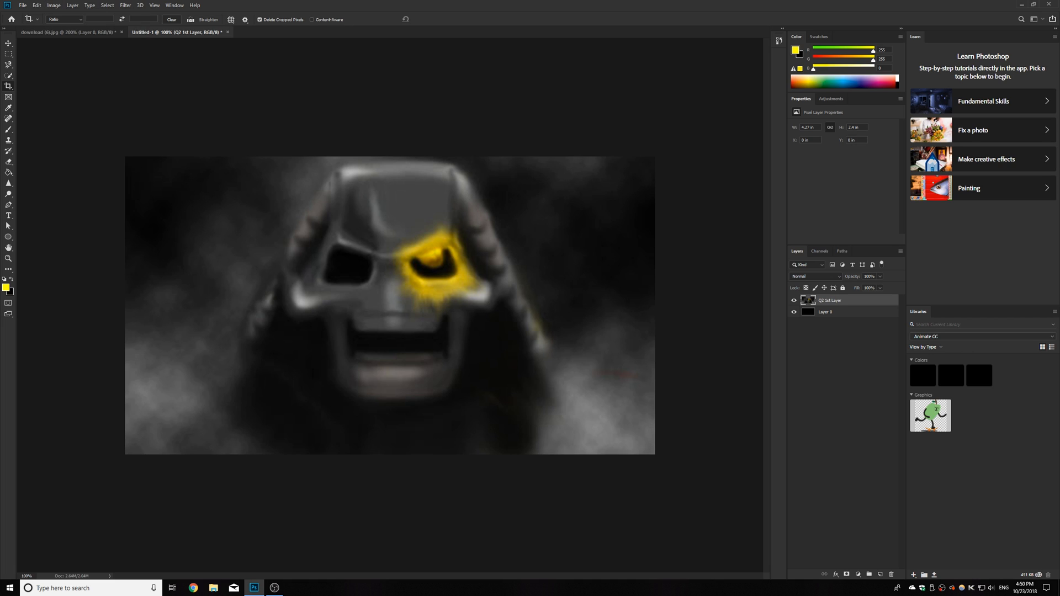
key("a")
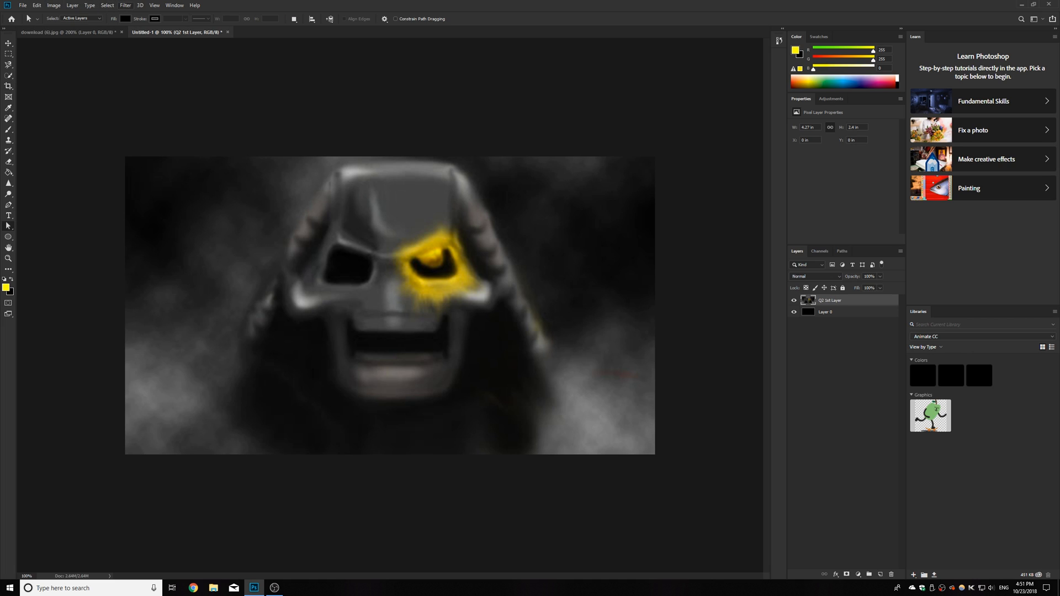
Step: Compare the Dry Brush, Smudge Stick and Watercolor filters on the skull layer and apply Rough Pastels with the Canvas texture
left_click(126, 5)
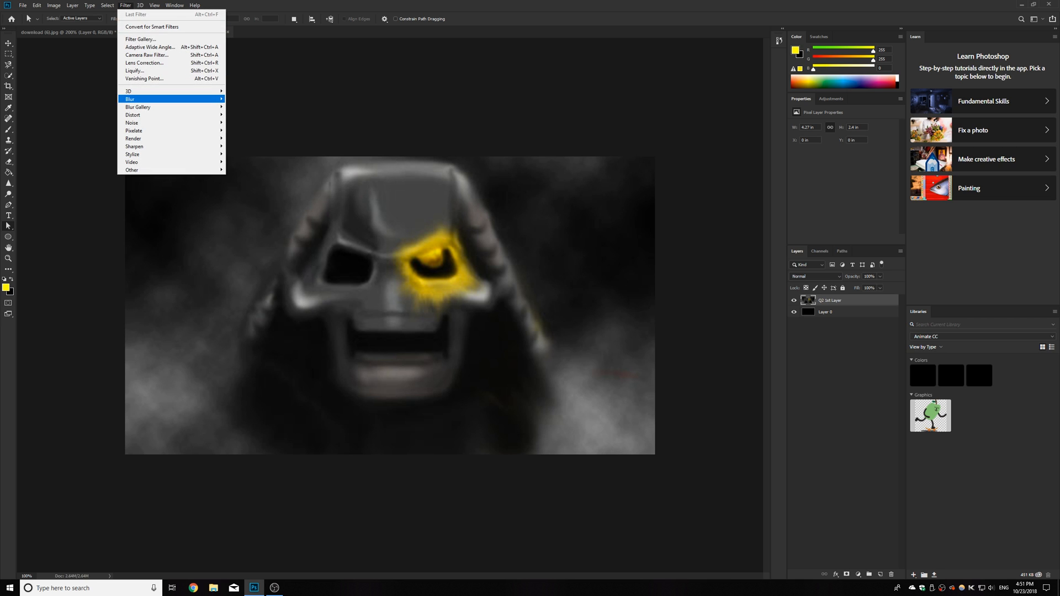
left_click(140, 39)
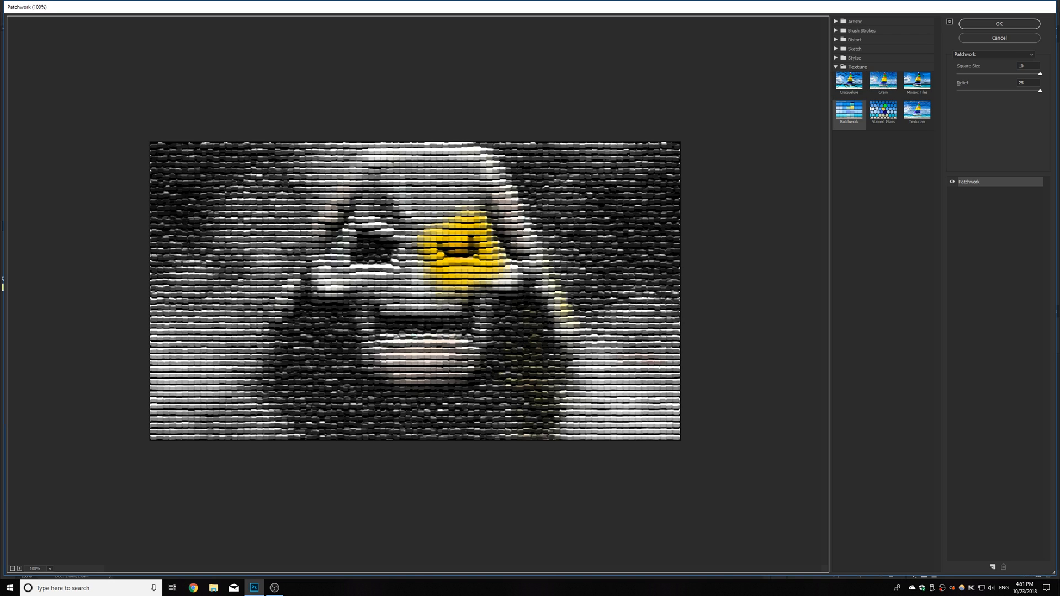
left_click(836, 21)
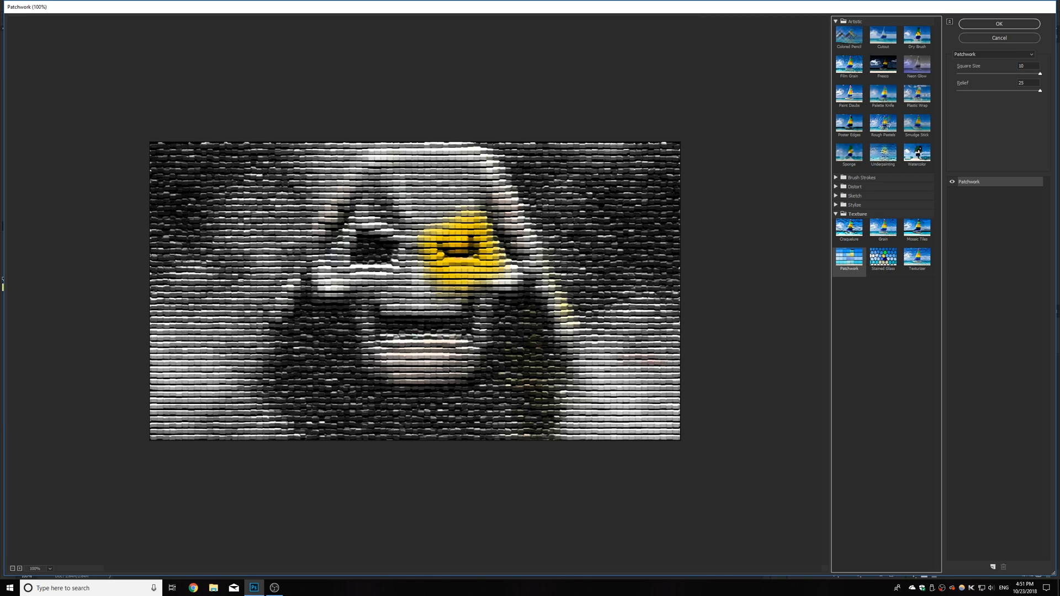
left_click(917, 37)
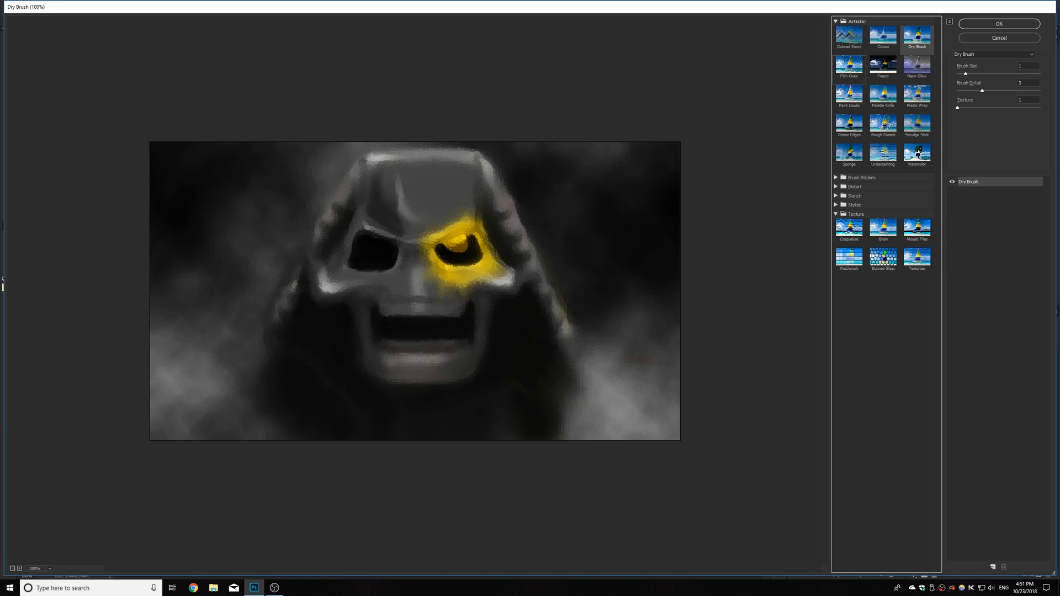
left_click(883, 123)
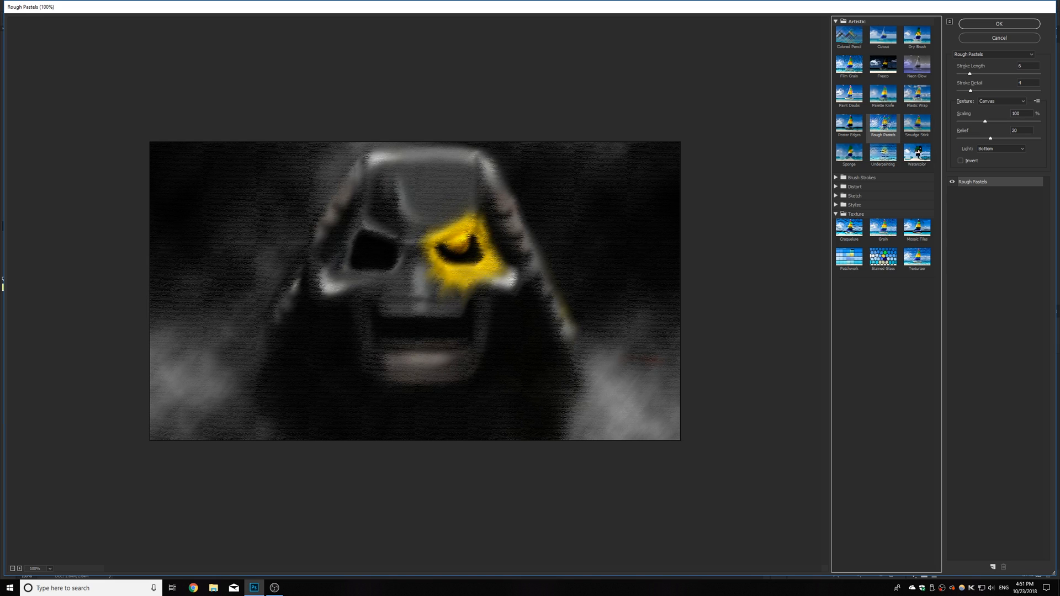
left_click(917, 124)
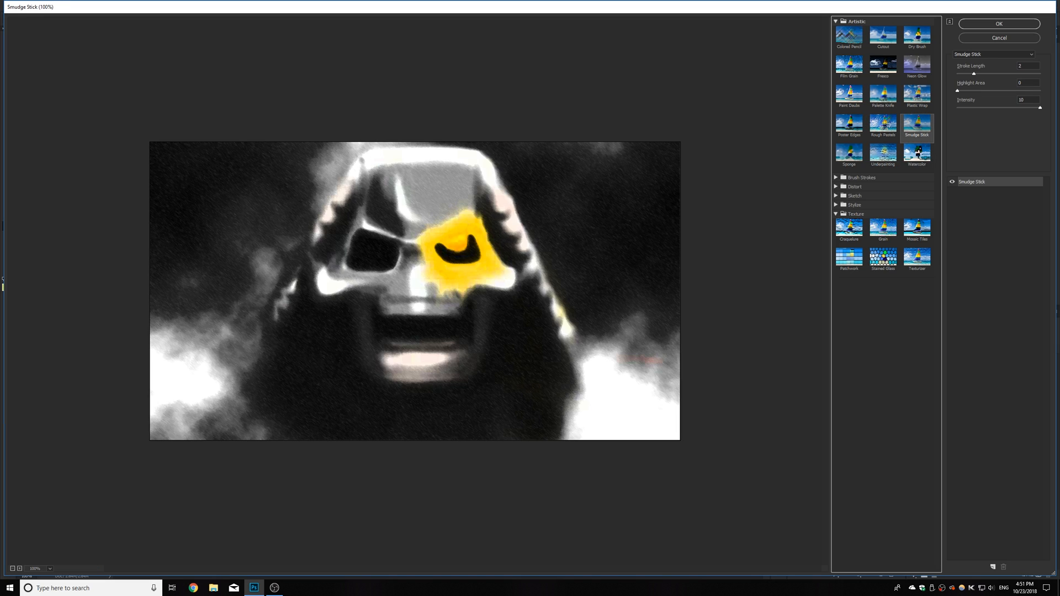
left_click(917, 154)
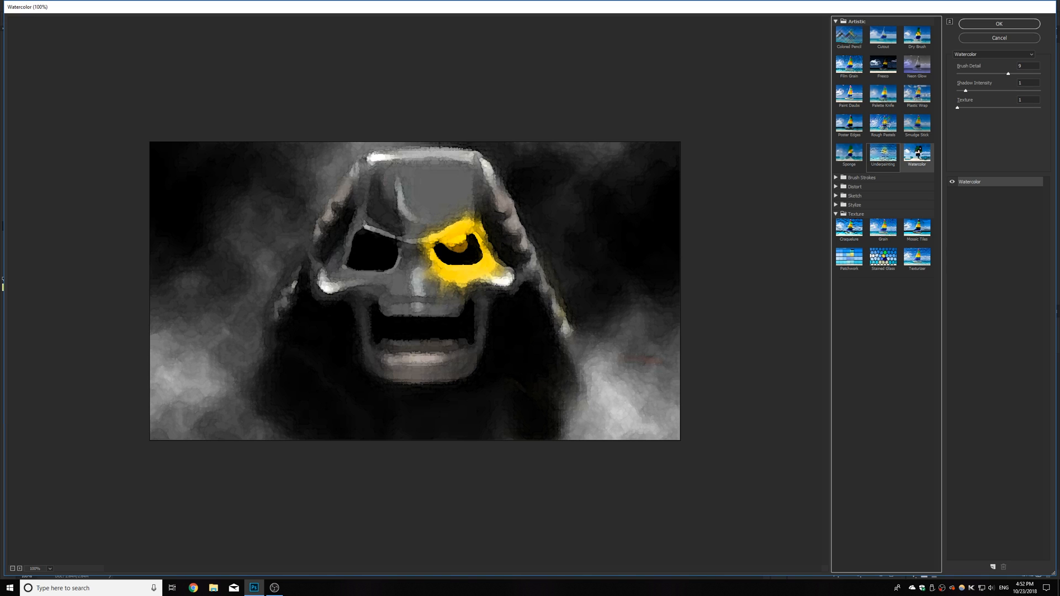
left_click(917, 34)
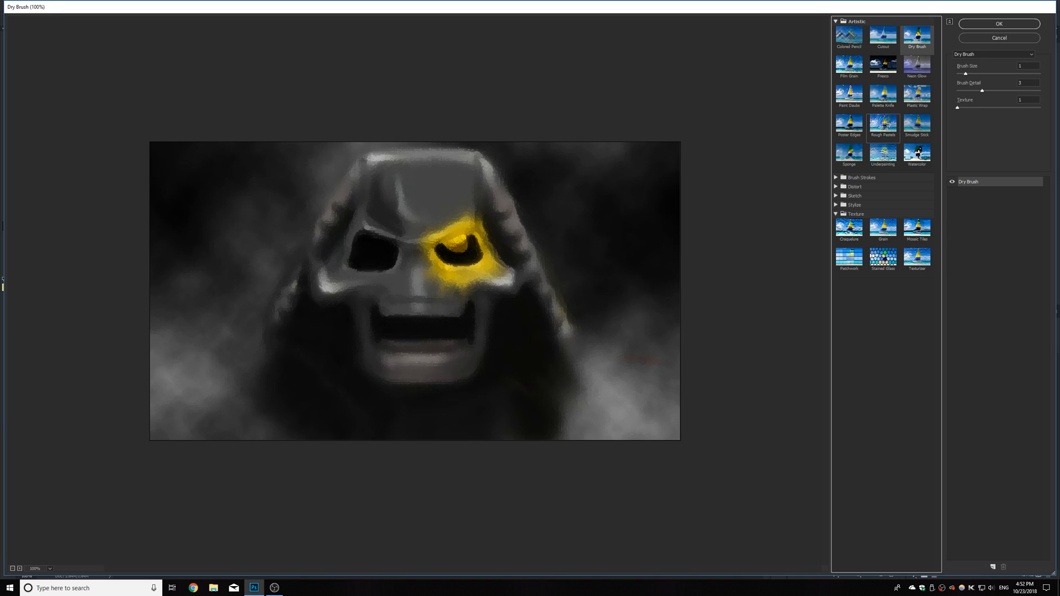
left_click(883, 123)
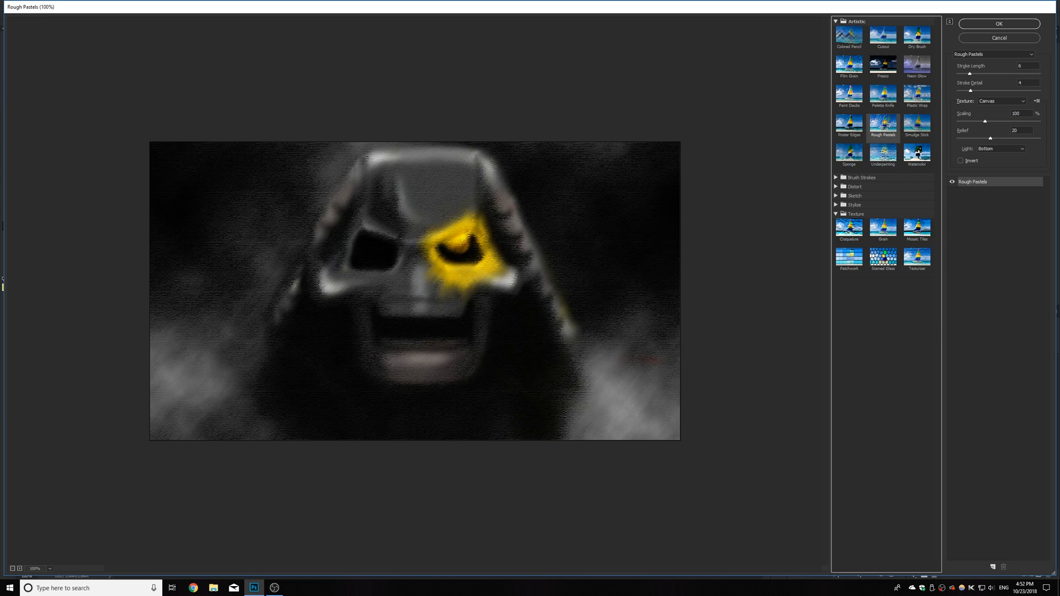
key("Return")
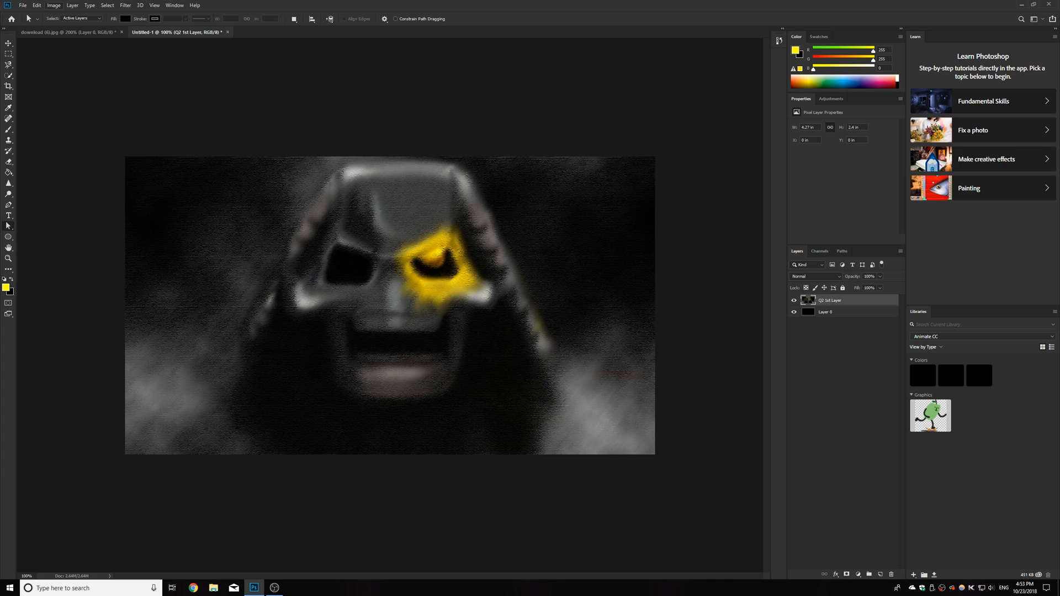
Step: Brighten the skull layer with the Exposure adjustment's Plus 1.0 preset
left_click(54, 5)
mouse_move(66, 27)
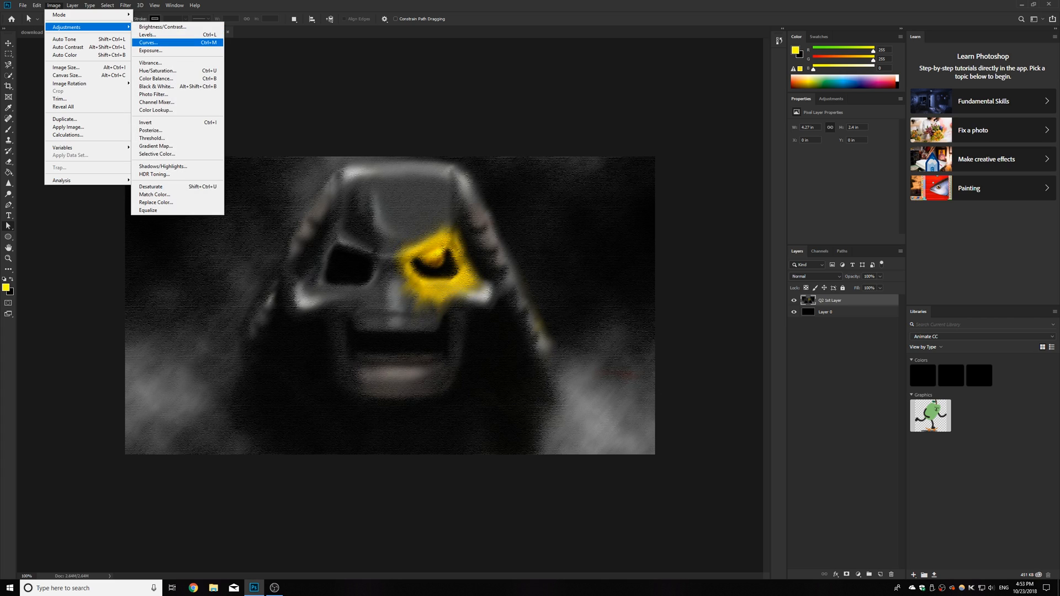
left_click(150, 50)
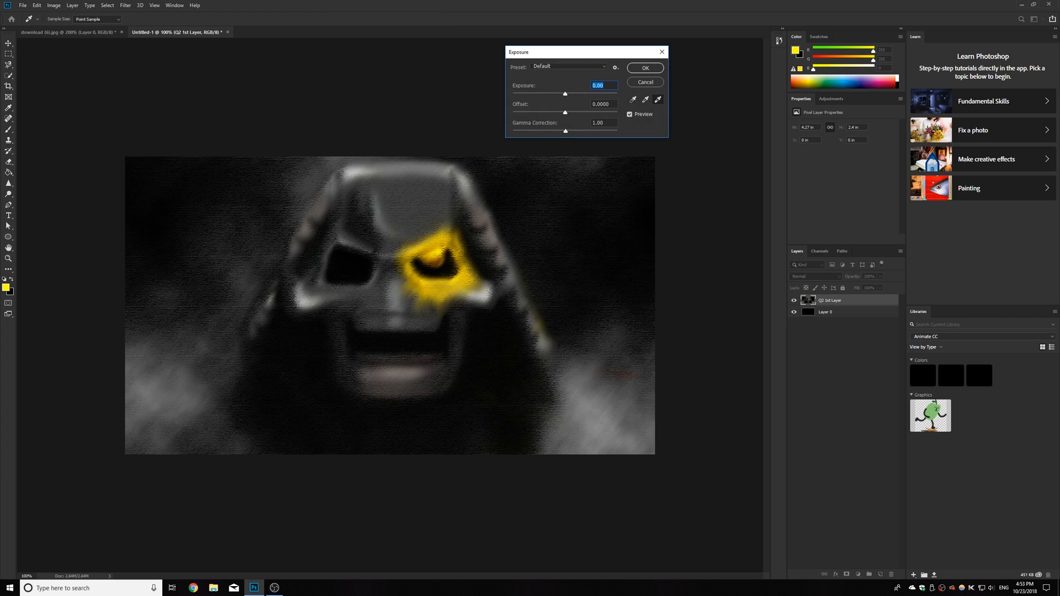
left_click(568, 66)
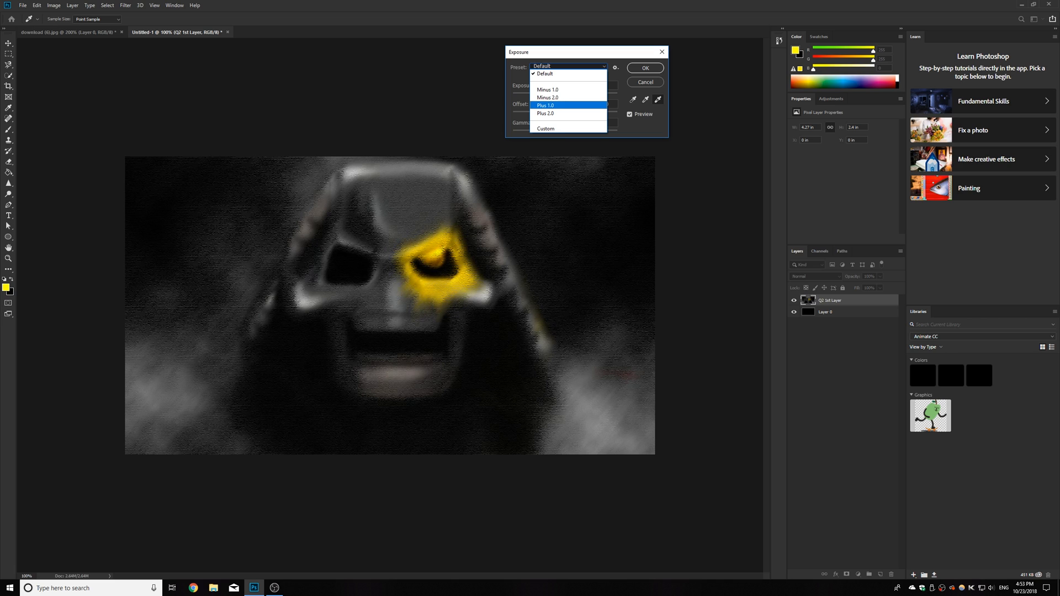
left_click(552, 105)
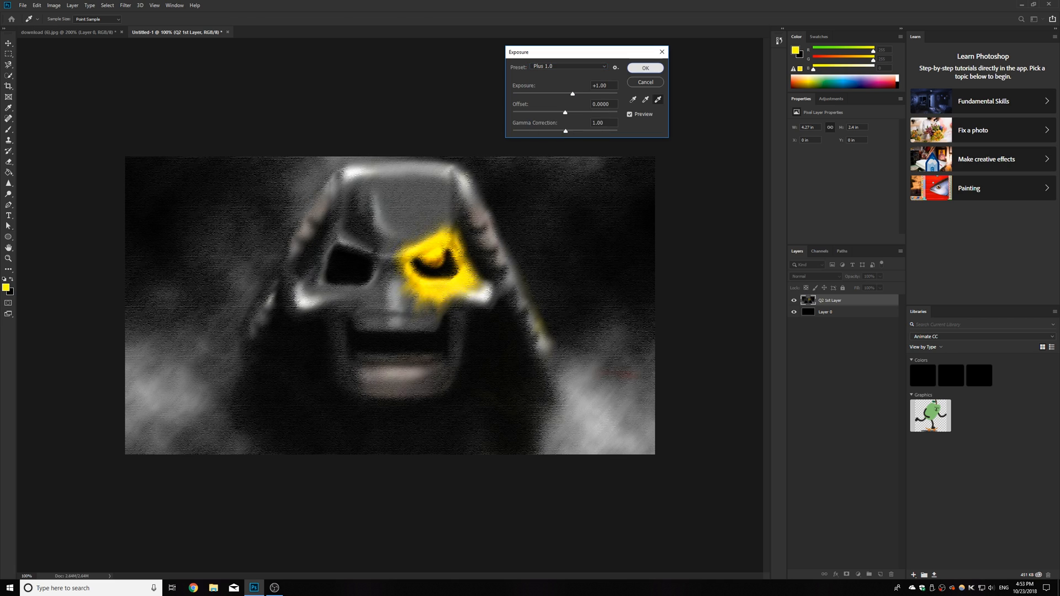
left_click(646, 68)
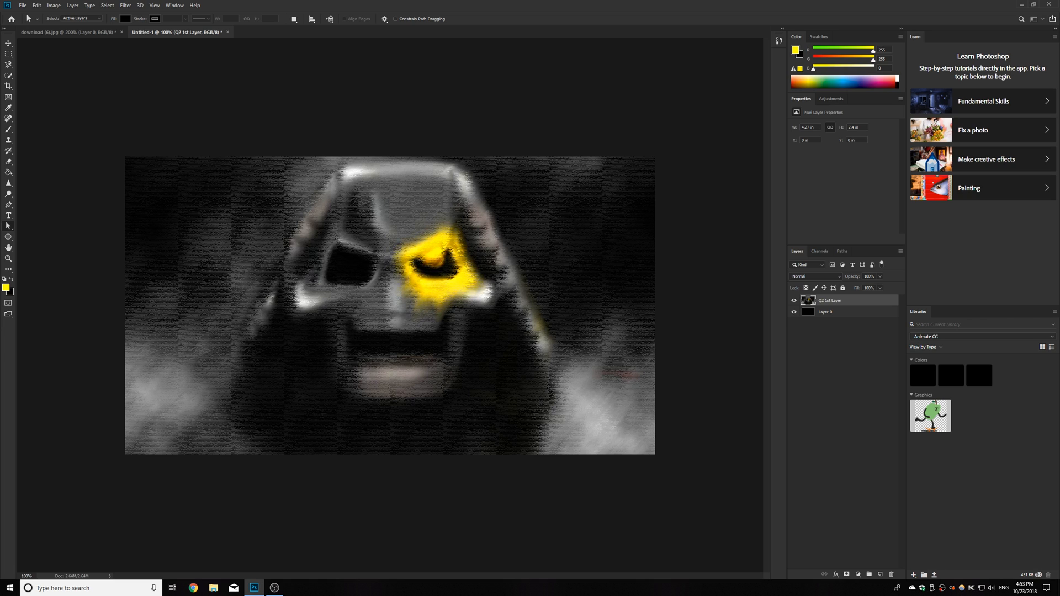
Step: Open the Hue/Saturation adjustment for the skull layer and preview the Strong Saturation and Cyanotype presets
left_click(54, 6)
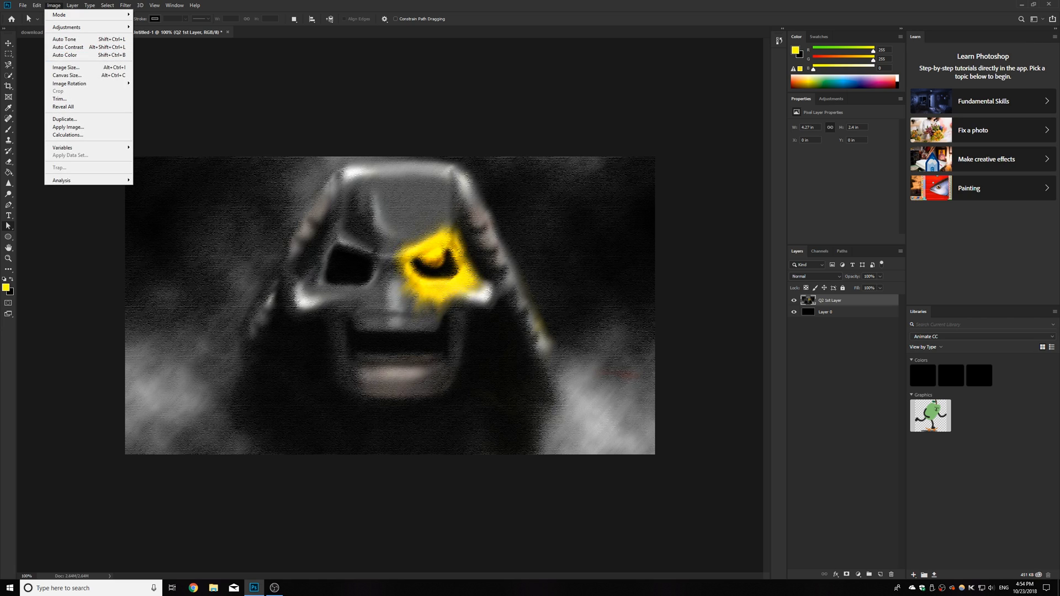
mouse_move(88, 27)
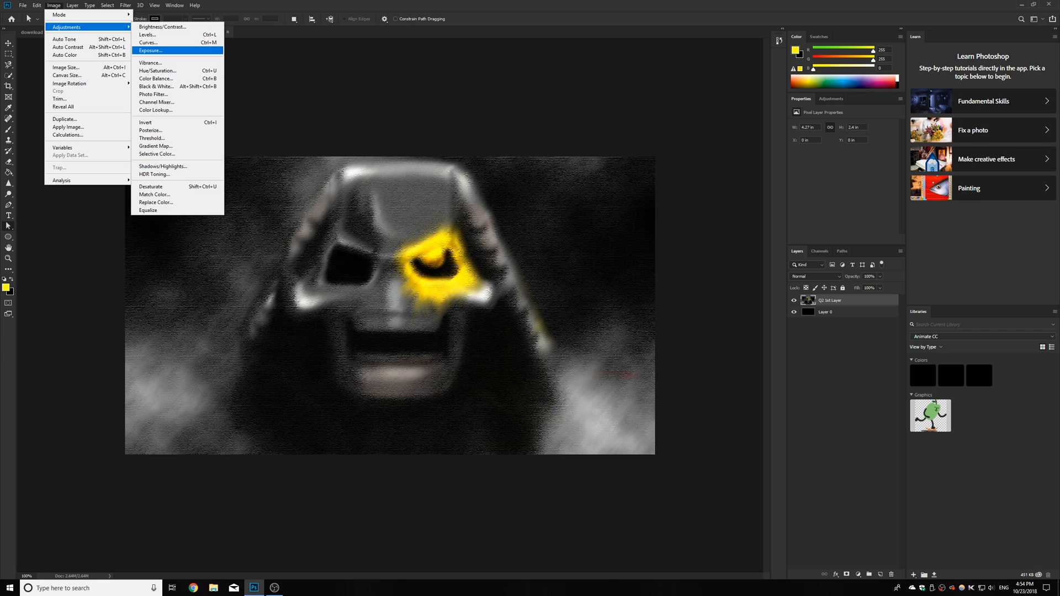
left_click(158, 71)
left_click_drag(777, 88, 627, 8)
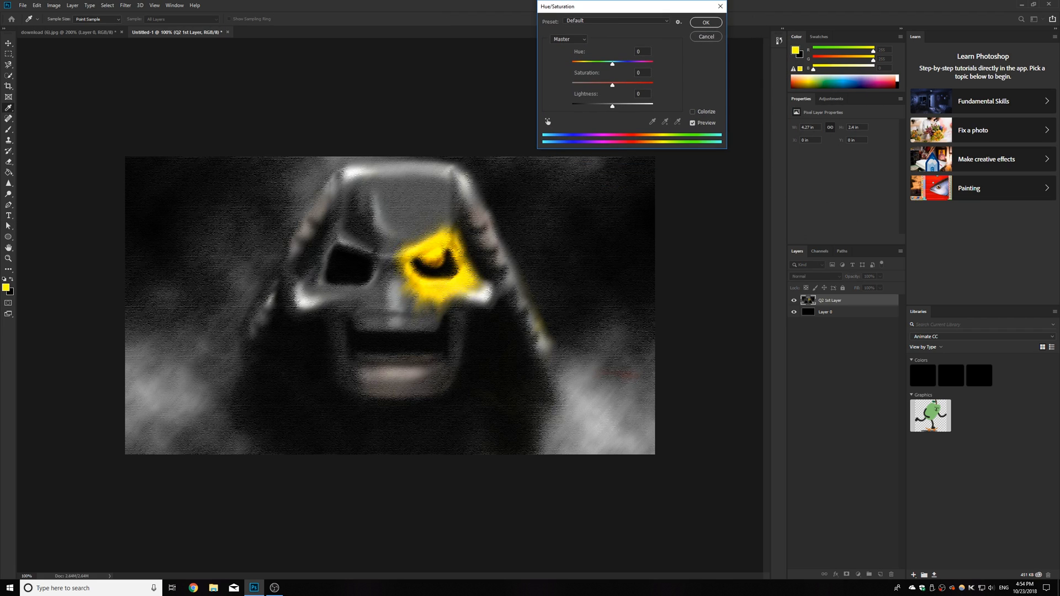
left_click(617, 21)
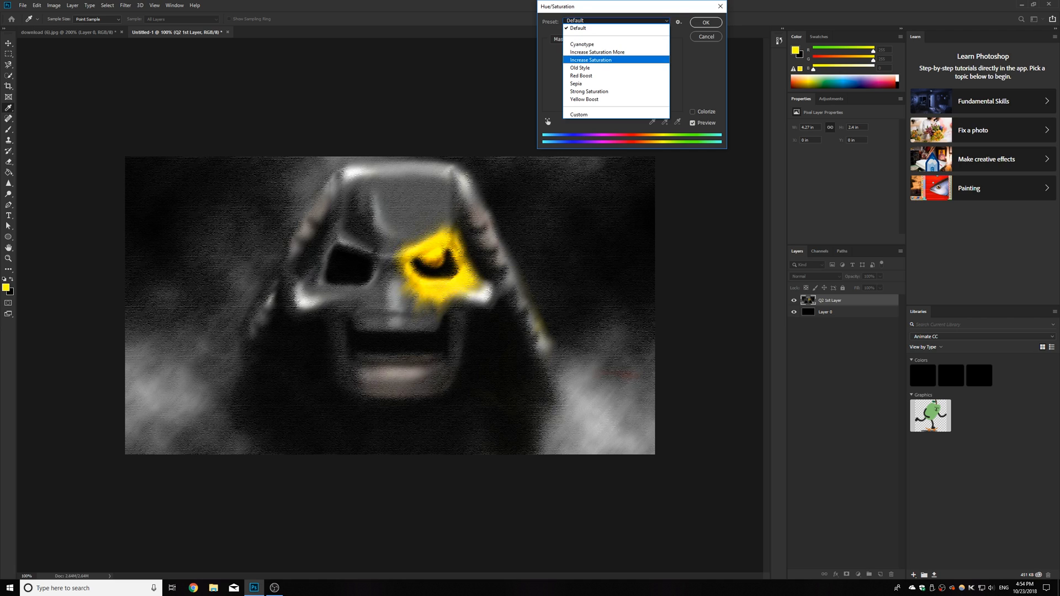
left_click(592, 60)
left_click(617, 21)
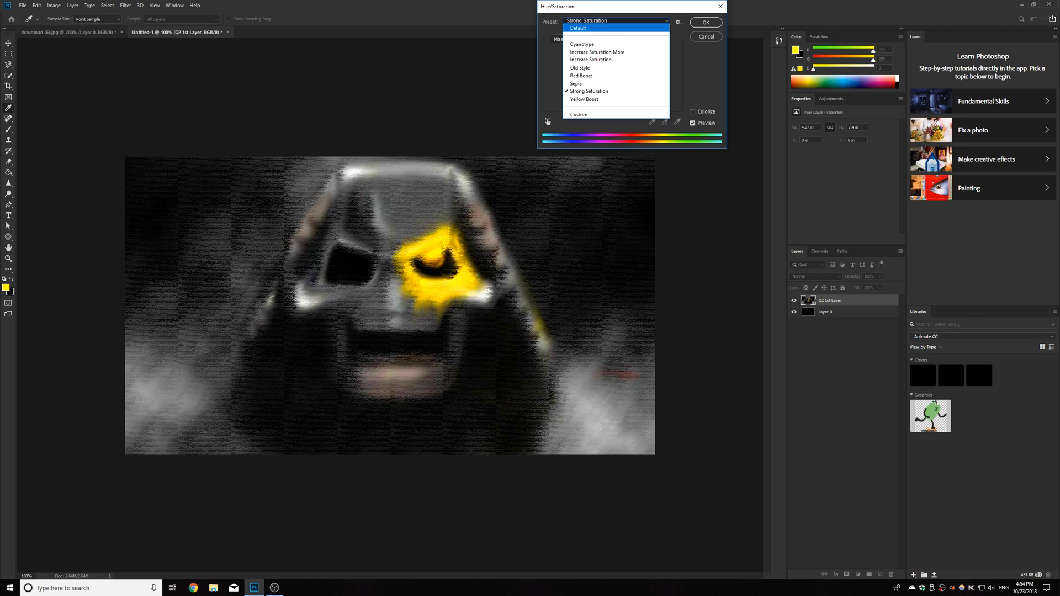
left_click(592, 42)
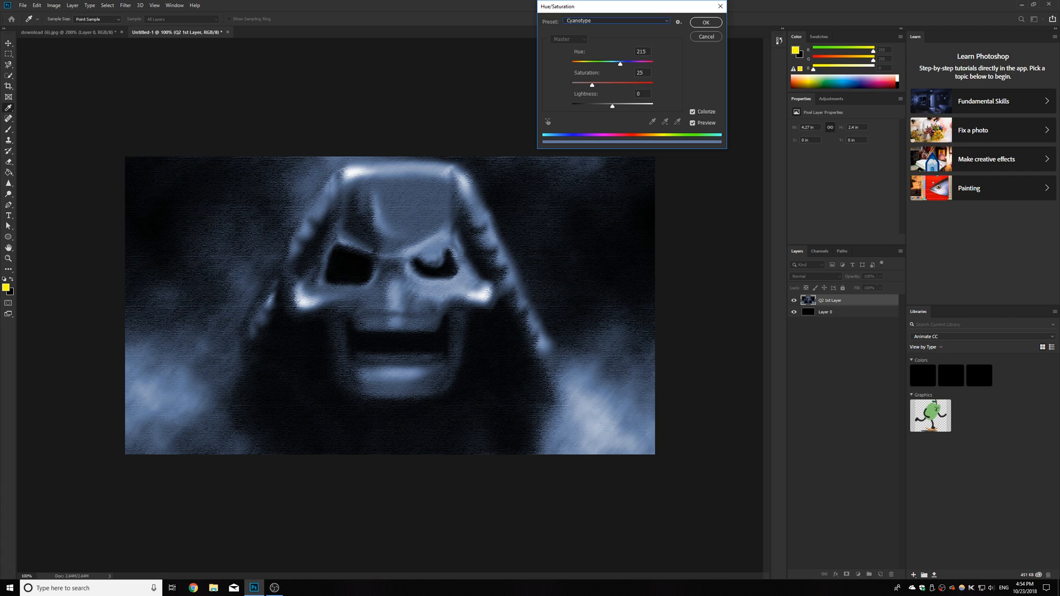
left_click(617, 21)
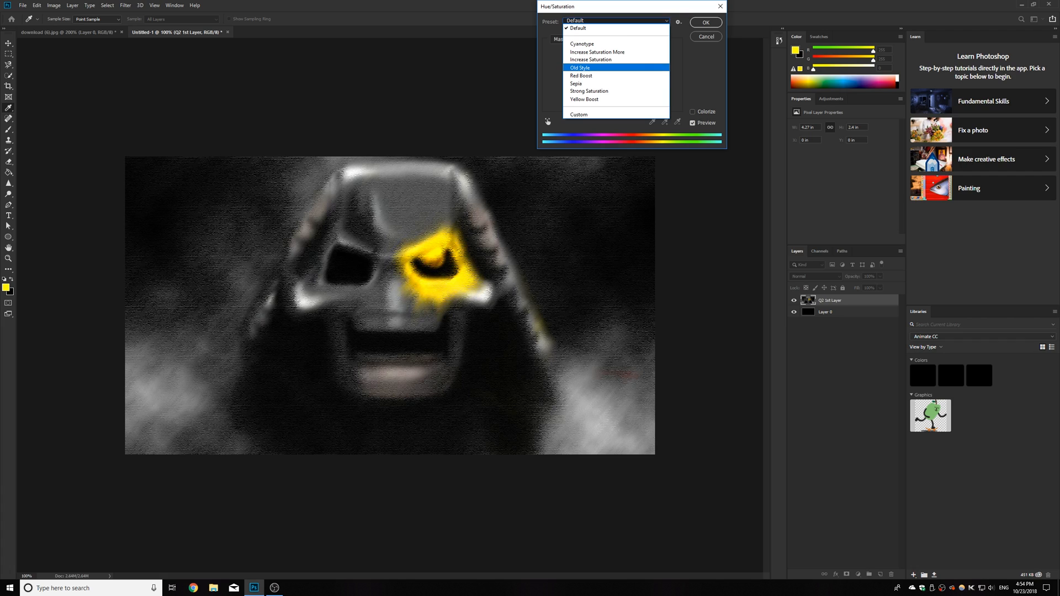
left_click(582, 75)
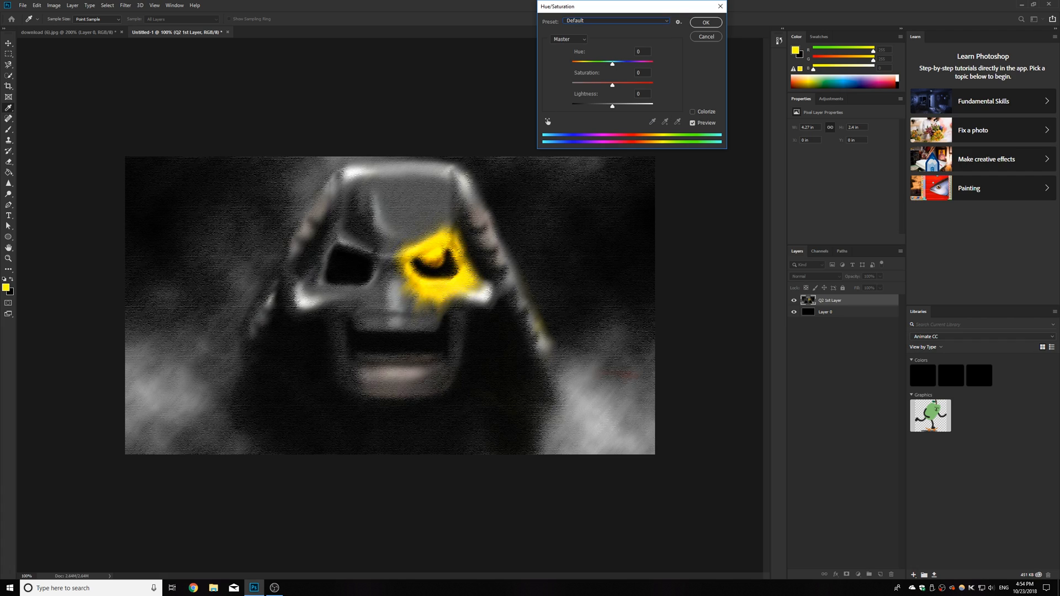
Step: Shift the skull layer's hue to about -45 so the yellow eye becomes orange-red, and apply the adjustment
left_click_drag(612, 64, 623, 64)
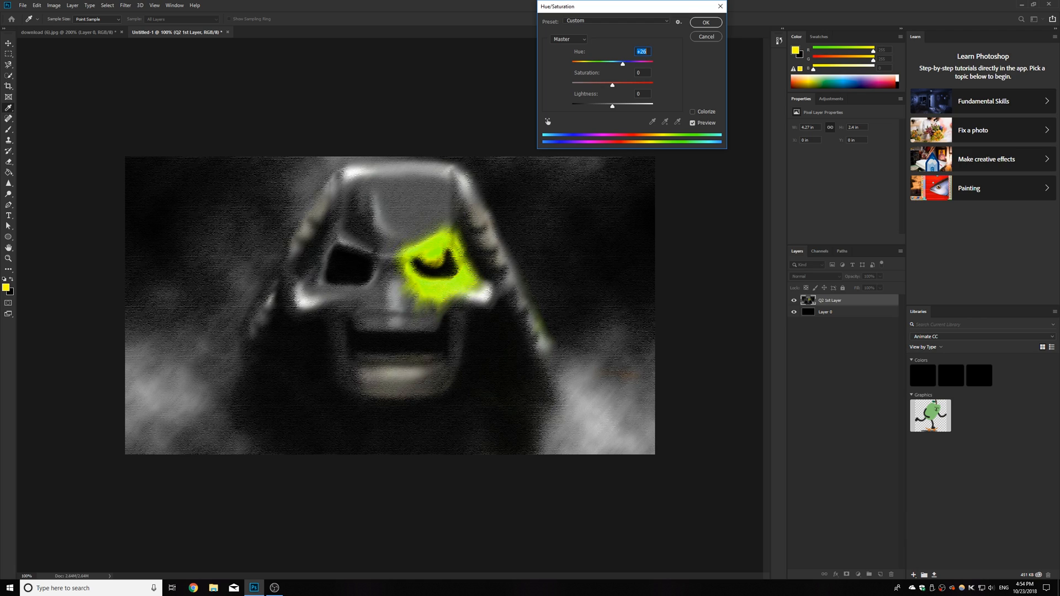
left_click_drag(623, 64, 594, 64)
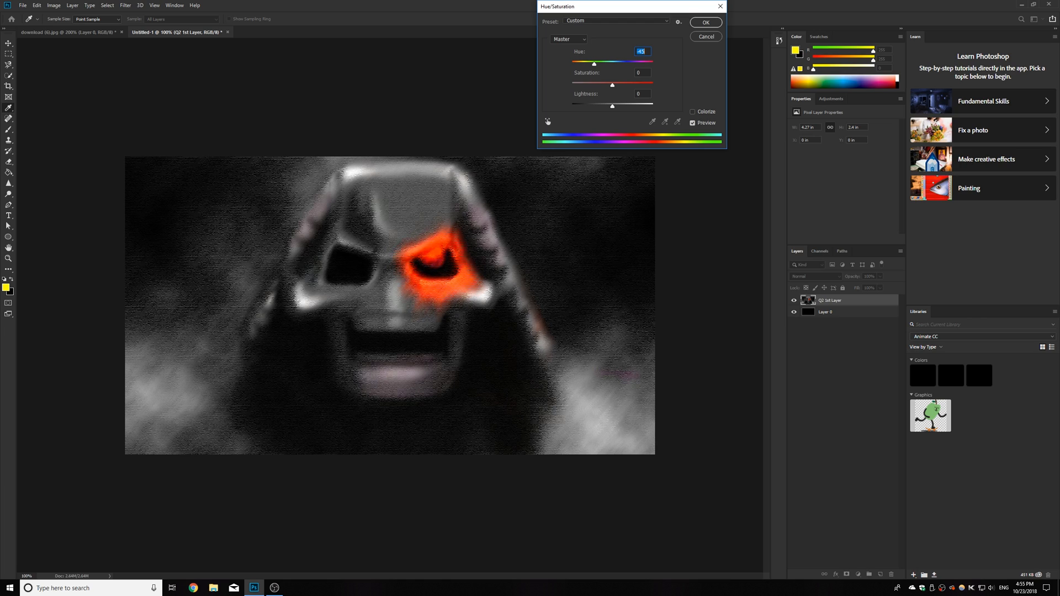
left_click_drag(593, 65, 594, 64)
key("Return")
Step: Open a Photo Filter on the skull layer, compare Cooling Filter (80) and Cooling Filter (LBB), and choose Cooling Filter (82)
left_click(54, 5)
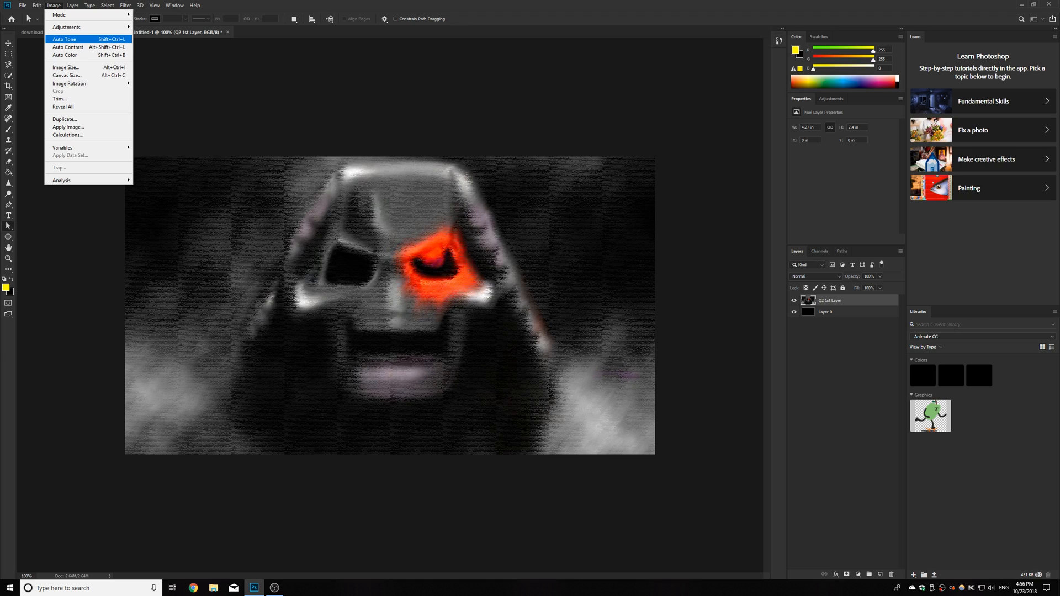
mouse_move(78, 27)
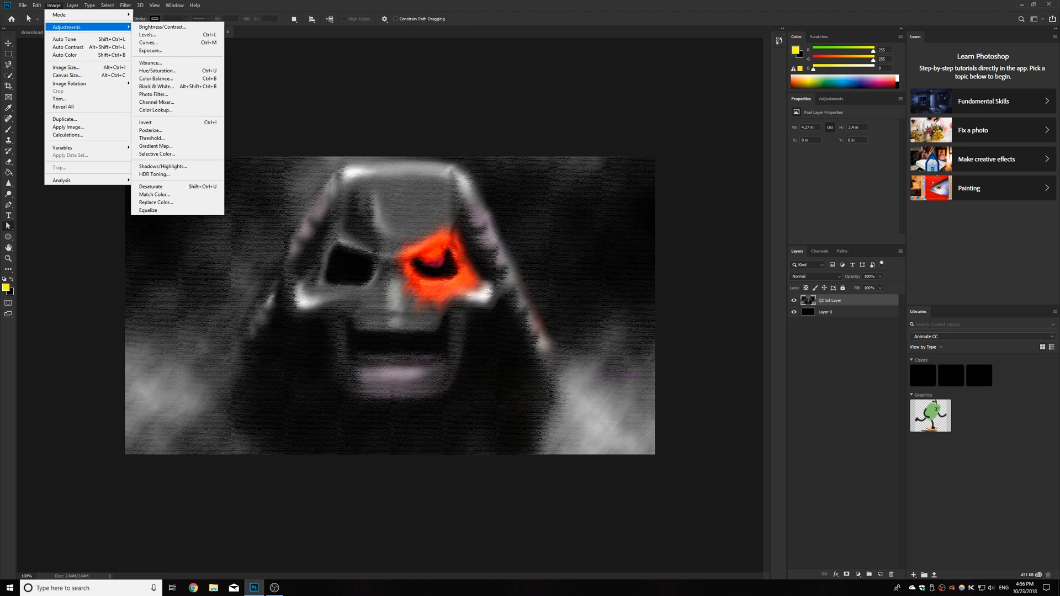
left_click(154, 95)
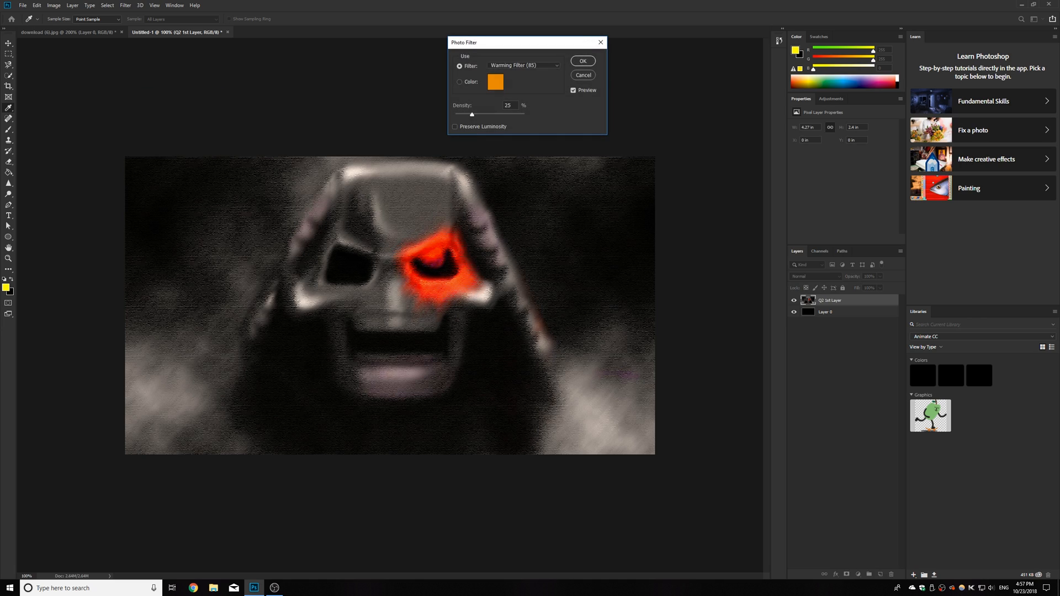
left_click(524, 65)
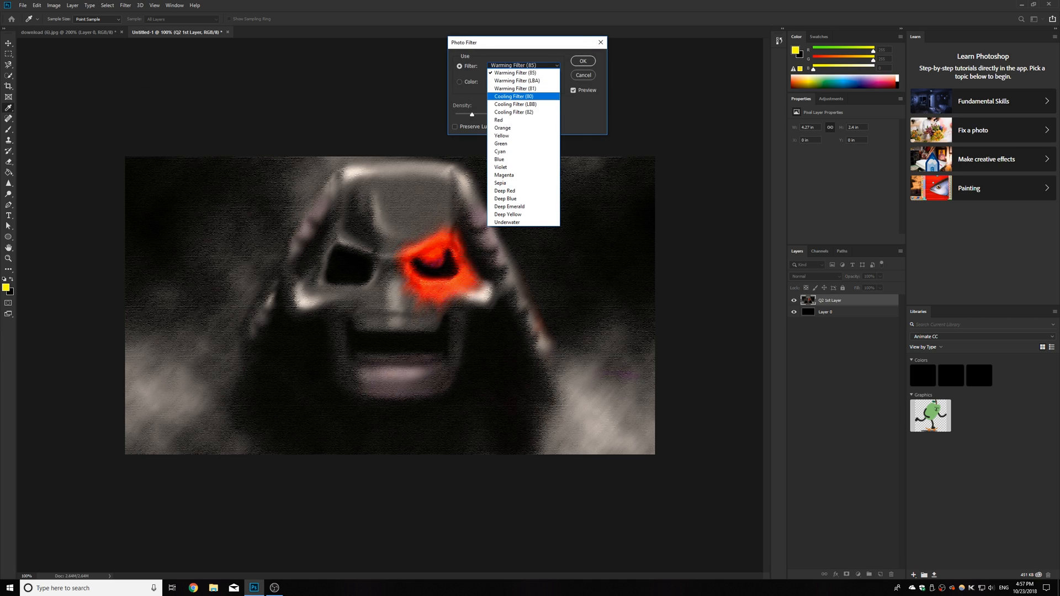
left_click(514, 96)
left_click_drag(472, 115, 473, 114)
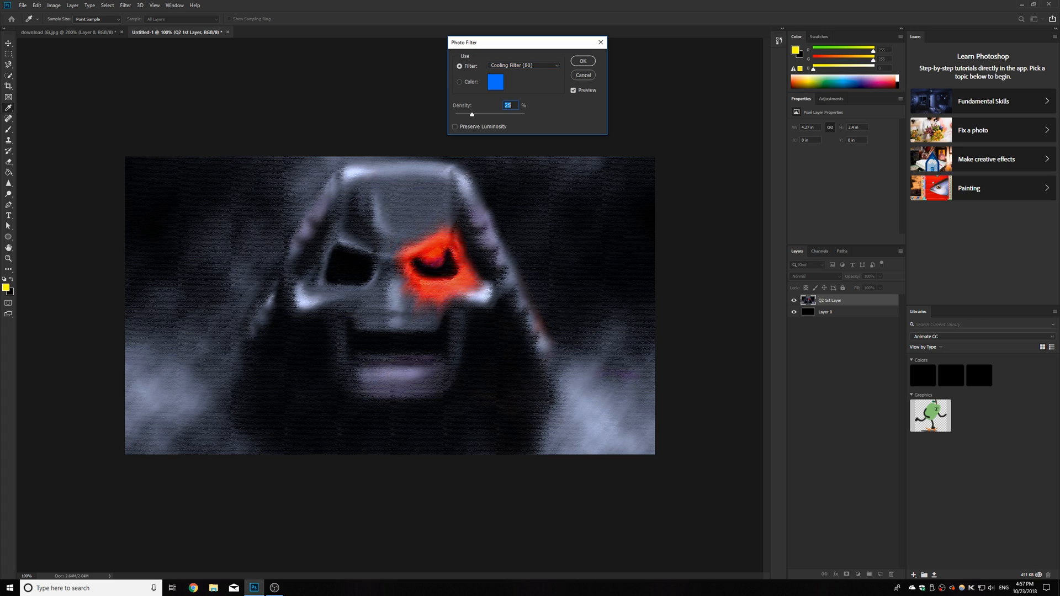
left_click(523, 65)
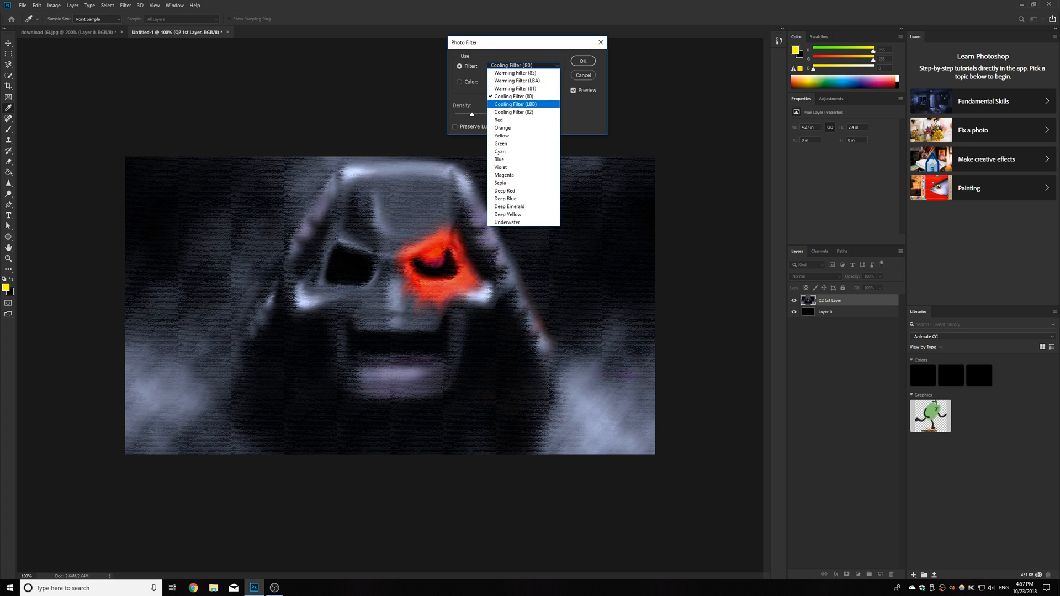
left_click(515, 105)
left_click(523, 65)
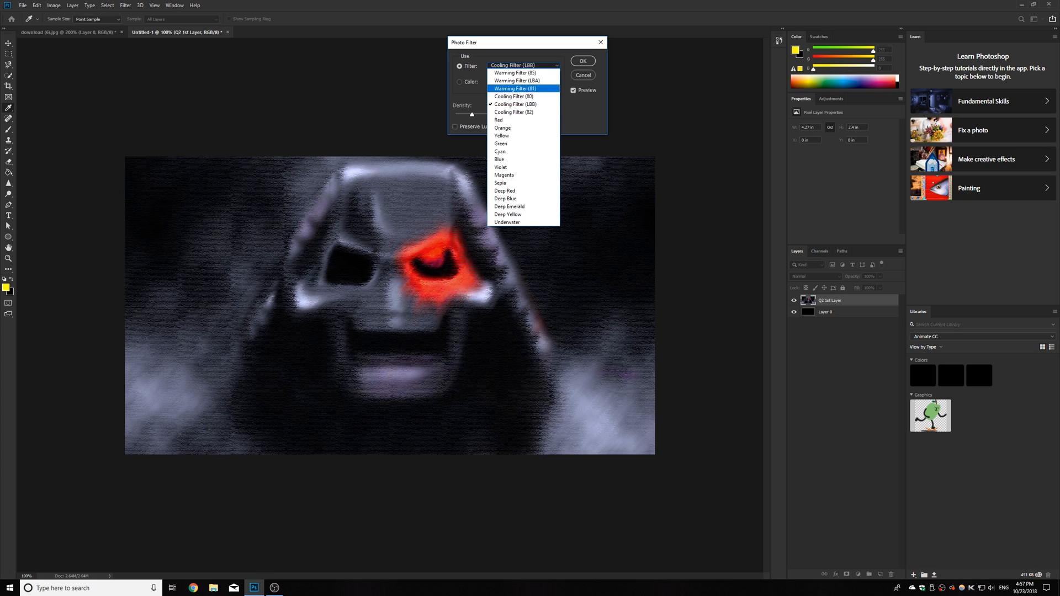
left_click(515, 113)
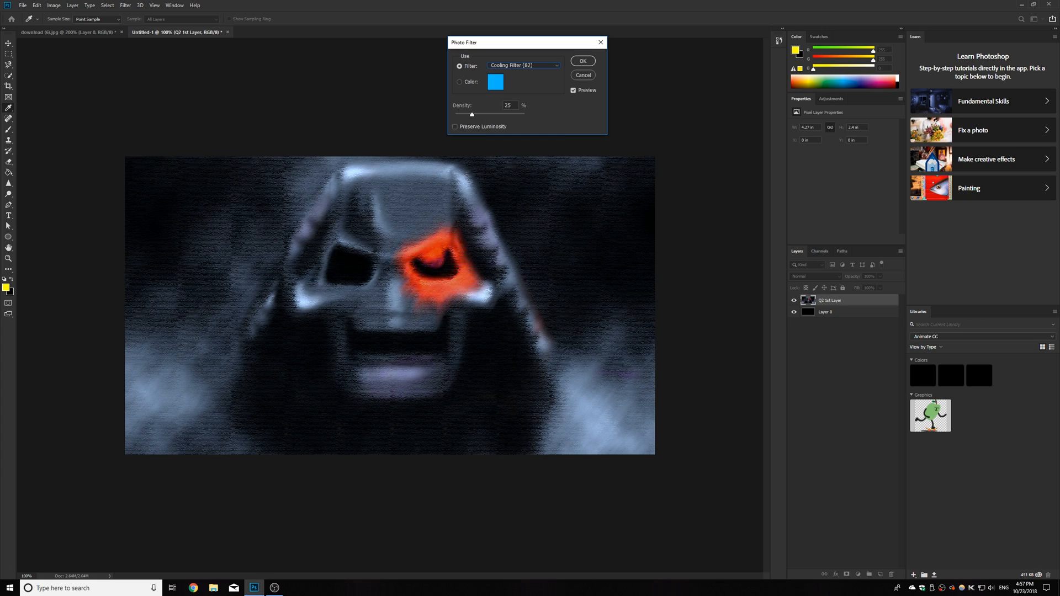
left_click(523, 66)
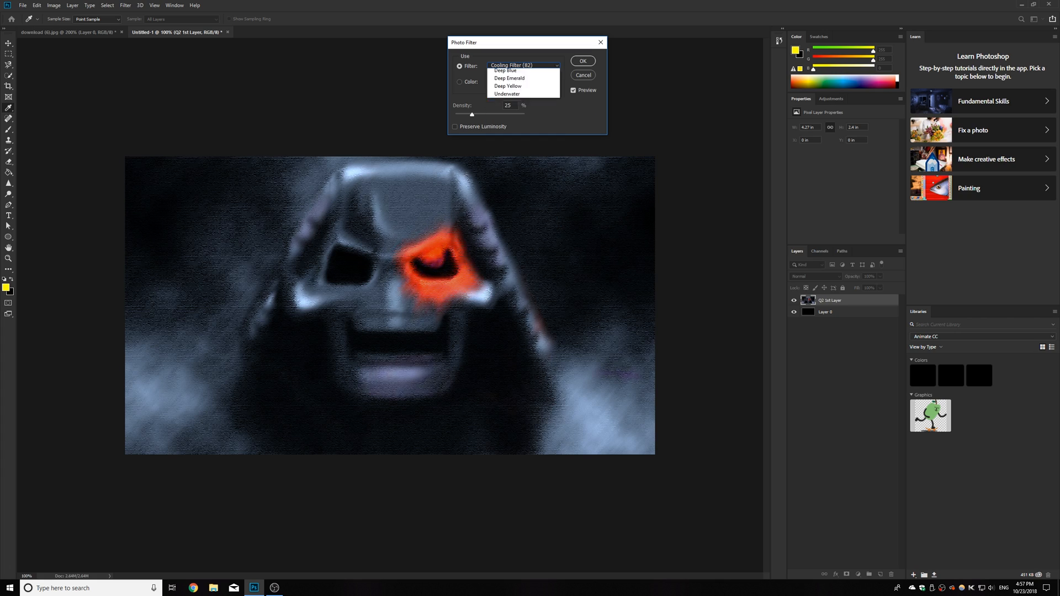
left_click(514, 97)
key("Down")
key("Down")
Step: Set the cooling photo filter's density to 33% and apply it to the skull layer
key("Tab")
key("Up")
key("Up")
key("Up")
key("Up")
key("Up")
key("Up")
key("Up")
key("Up")
key("Up")
key("Up")
key("Up")
key("Up")
key("Up")
key("Up")
key("Up")
key("Up")
key("Up")
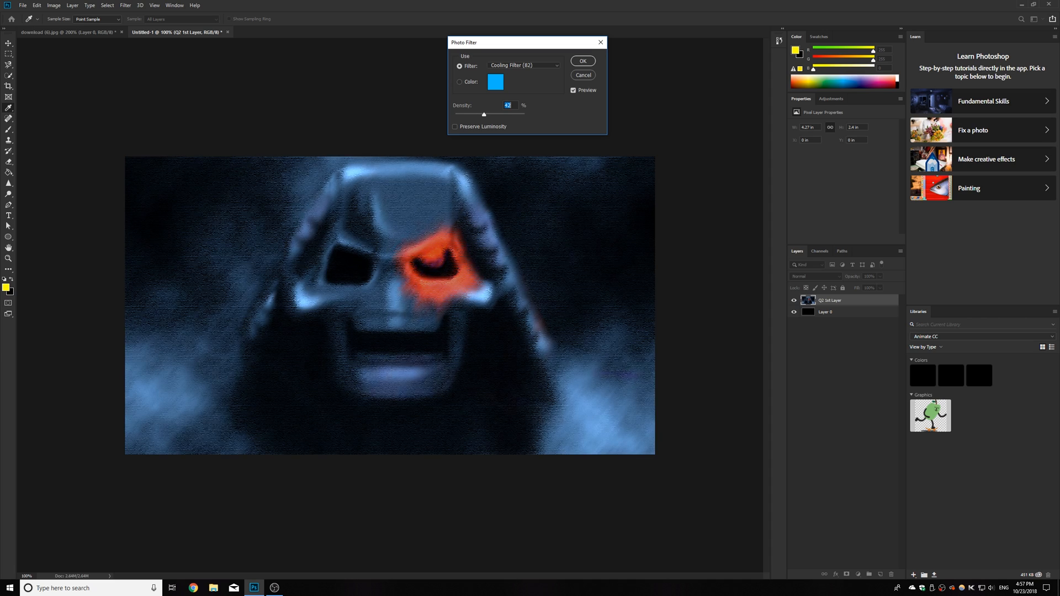
key("Down")
key("Down")
key("Down")
key("Down")
key("Down")
key("Down")
key("Down")
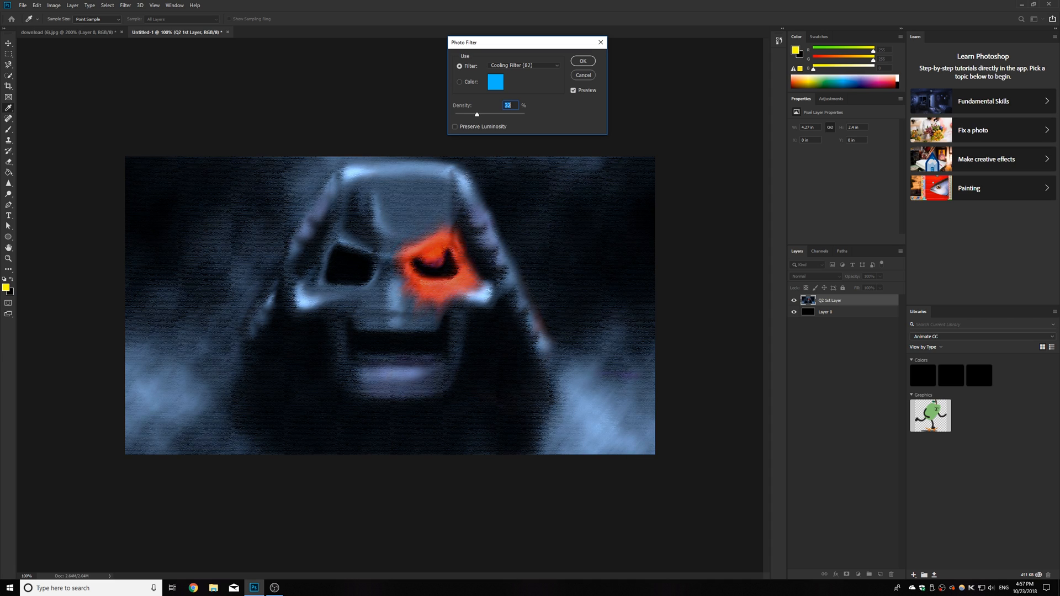
key("Up")
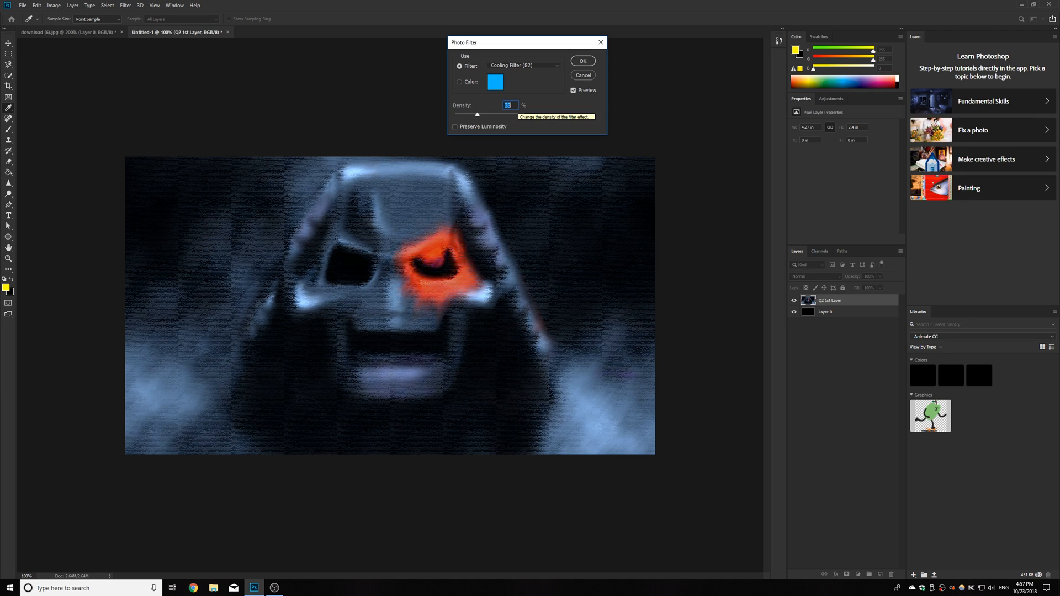
key("Return")
key("a")
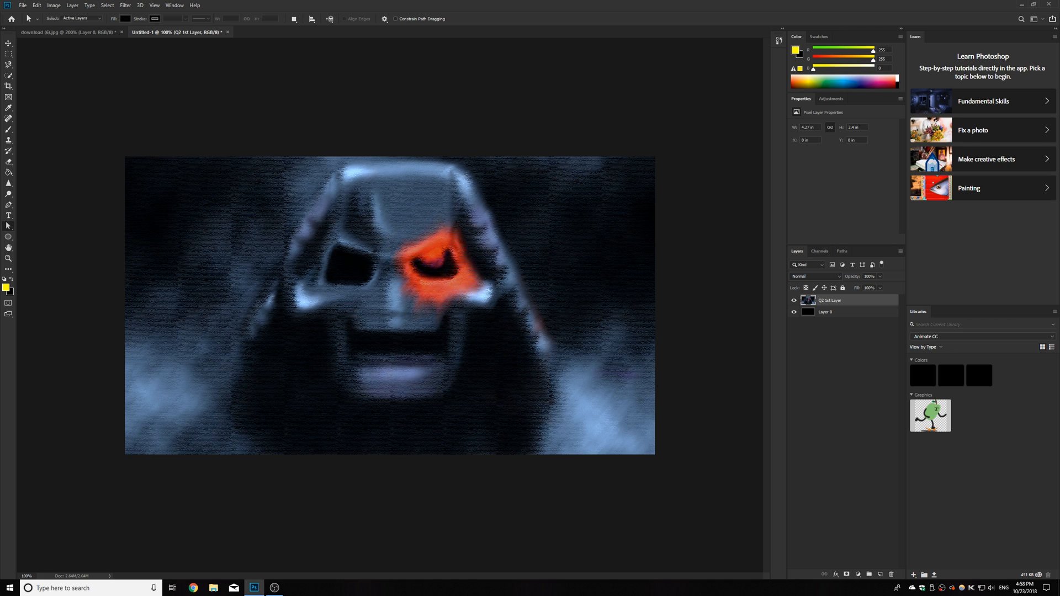
Step: Add an inside Stroke with a solid black color fill to Q2 1st Layer and set its size to 16 px
right_click(828, 301)
left_click(850, 241)
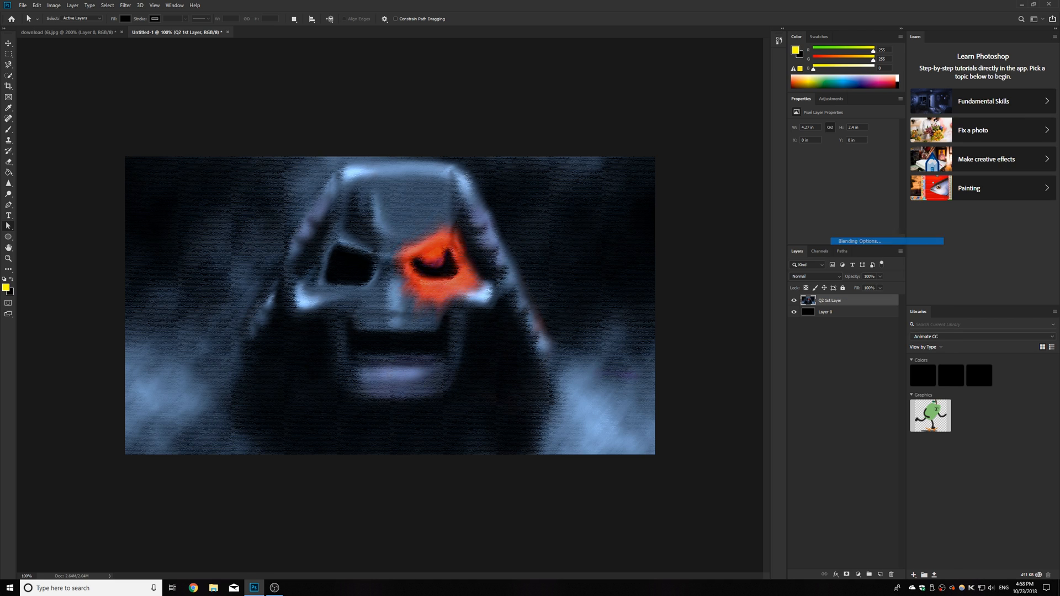
left_click_drag(773, 67, 709, 68)
left_click(651, 138)
left_click(784, 146)
left_click(781, 153)
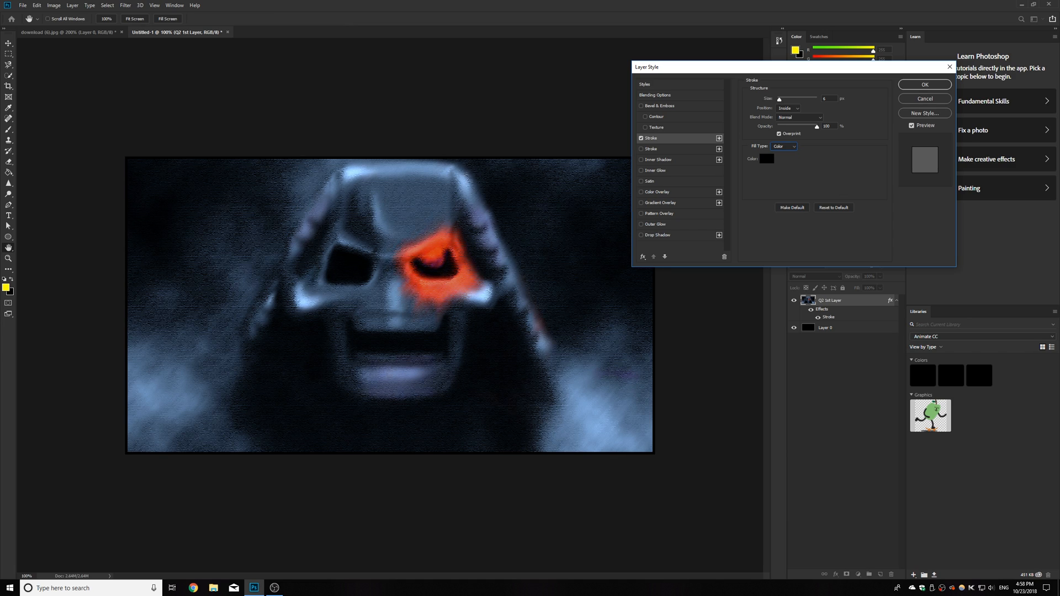
left_click_drag(778, 100, 780, 100)
key("Up")
key("Up")
key("Up")
key("Up")
key("Up")
key("Up")
key("Up")
key("Up")
key("Up")
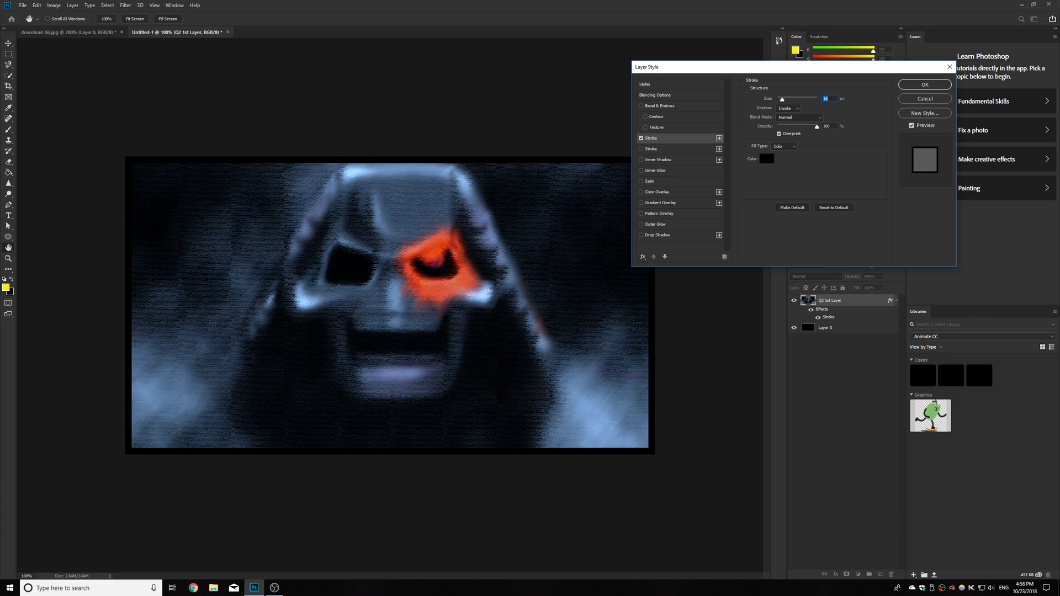
Step: Lower the black stroke's opacity to about 60% and apply the layer style
left_click_drag(815, 127, 809, 127)
key("Down")
key("Down")
key("Down")
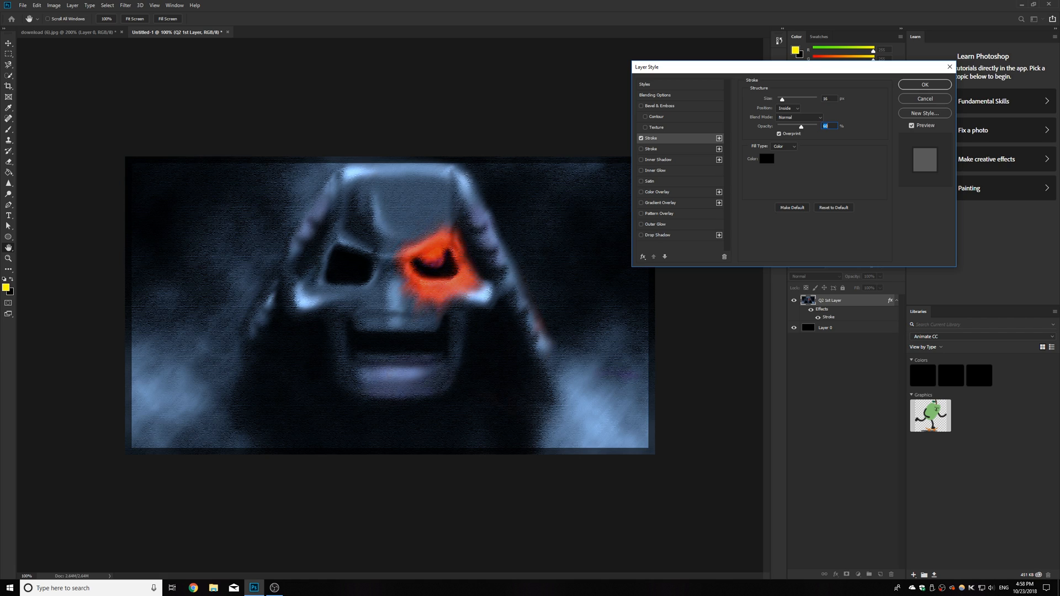
key("Return")
Step: Sharpen the skull layer with the Smart Sharpen filter
left_click(125, 5)
mouse_move(166, 146)
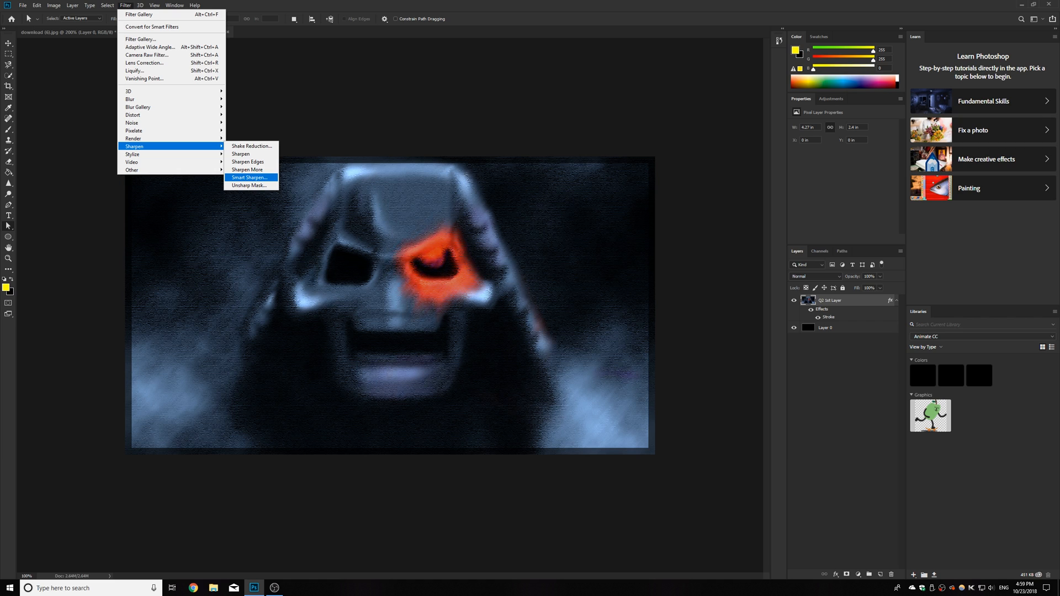
left_click(249, 177)
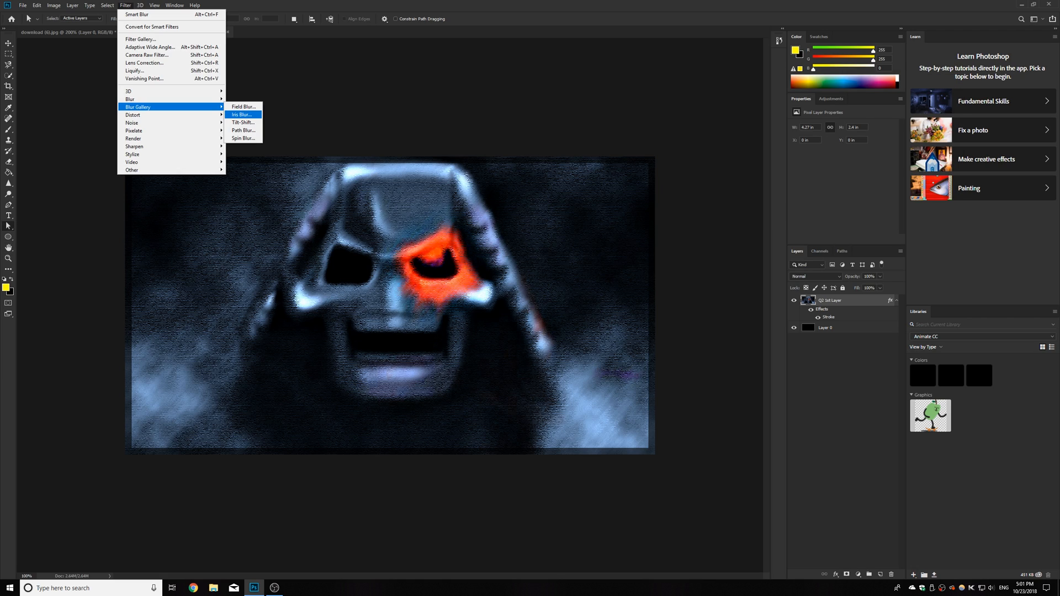
Step: Apply an Iris Blur to Q2 1st Layer with the blur amount set to 3 px
left_click(241, 114)
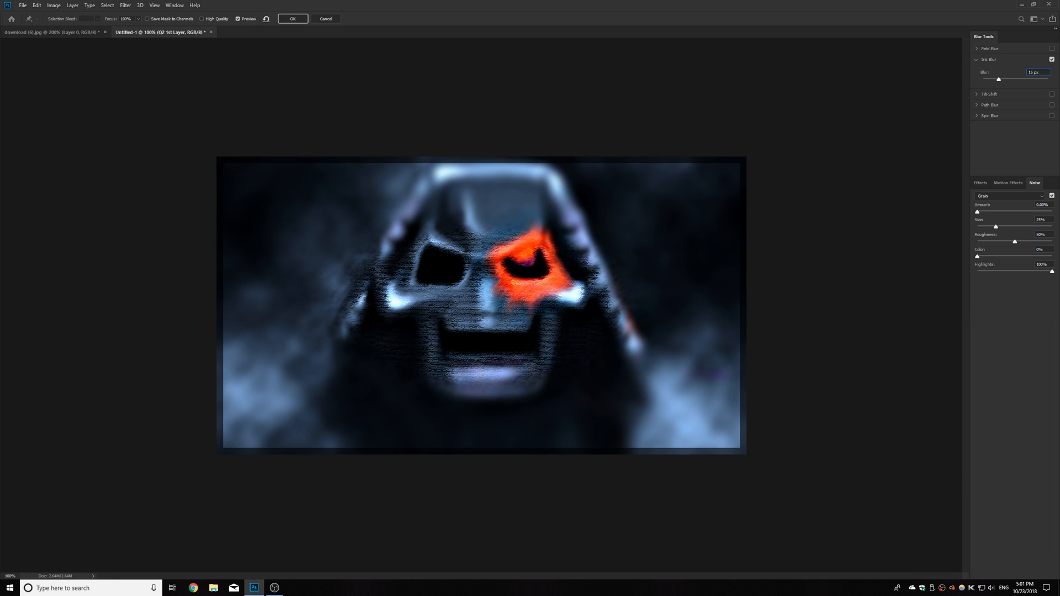
left_click_drag(997, 79, 986, 79)
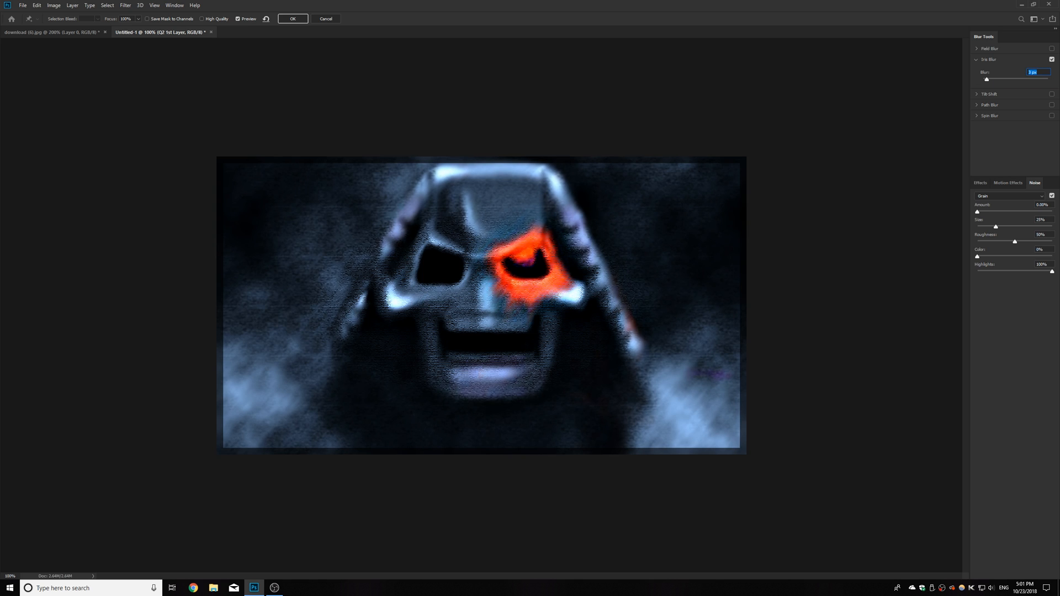
key("Down")
left_click(1038, 73)
key("Up")
key("Return")
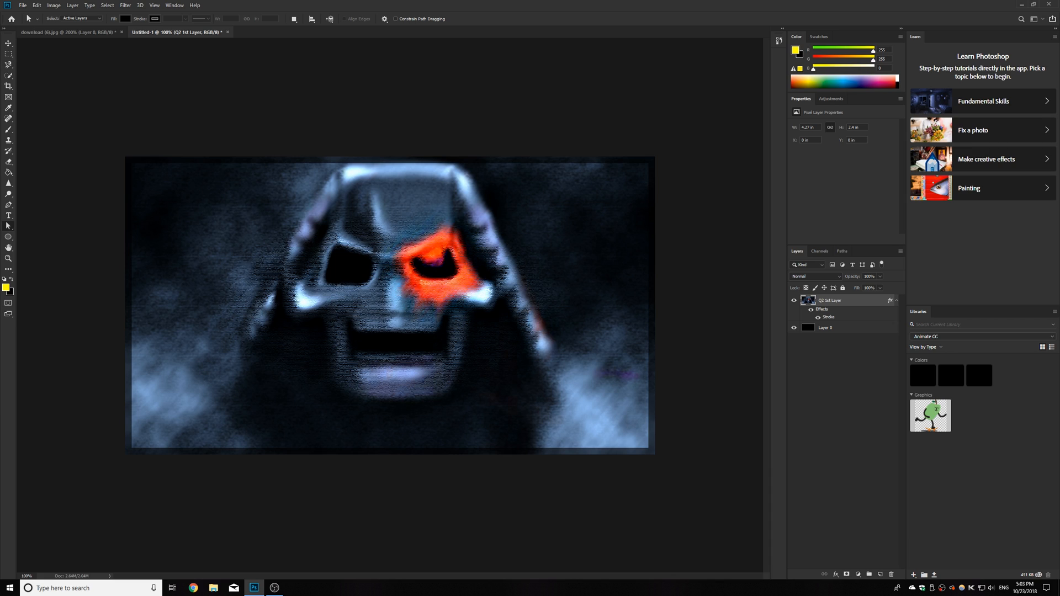
Step: Open YS Paint.net image.png, copy the whole circular logo and paste it into the Untitled-1 skull document
left_click(22, 6)
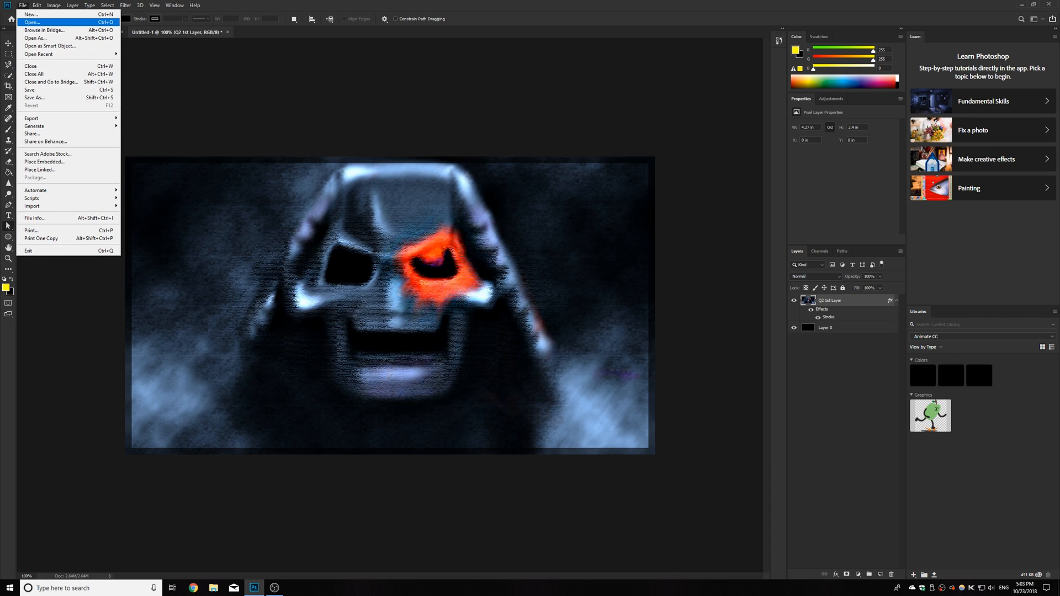
left_click(32, 22)
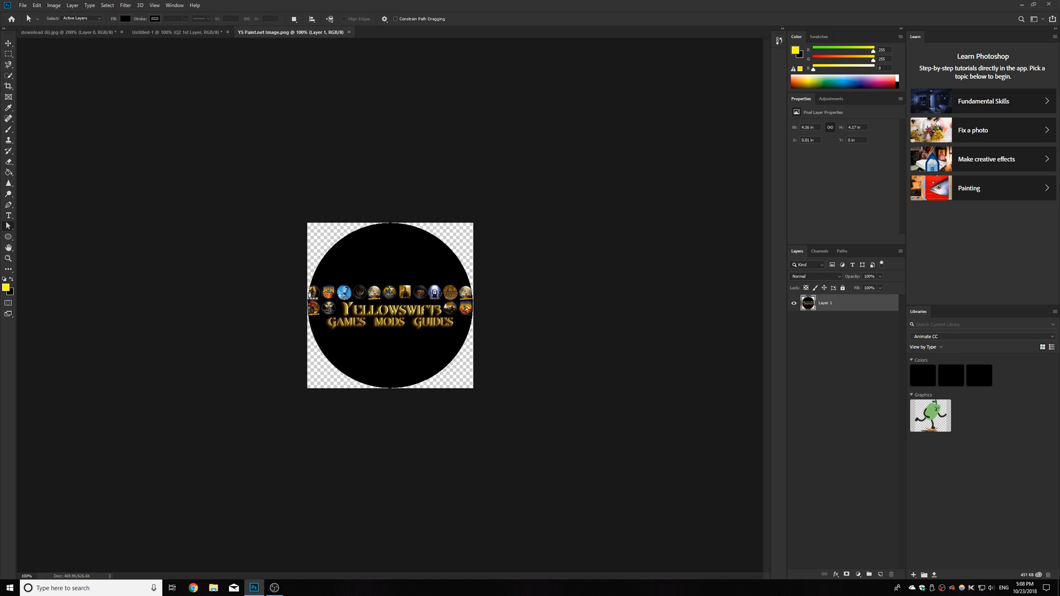
key("ctrl+a")
left_click(177, 32)
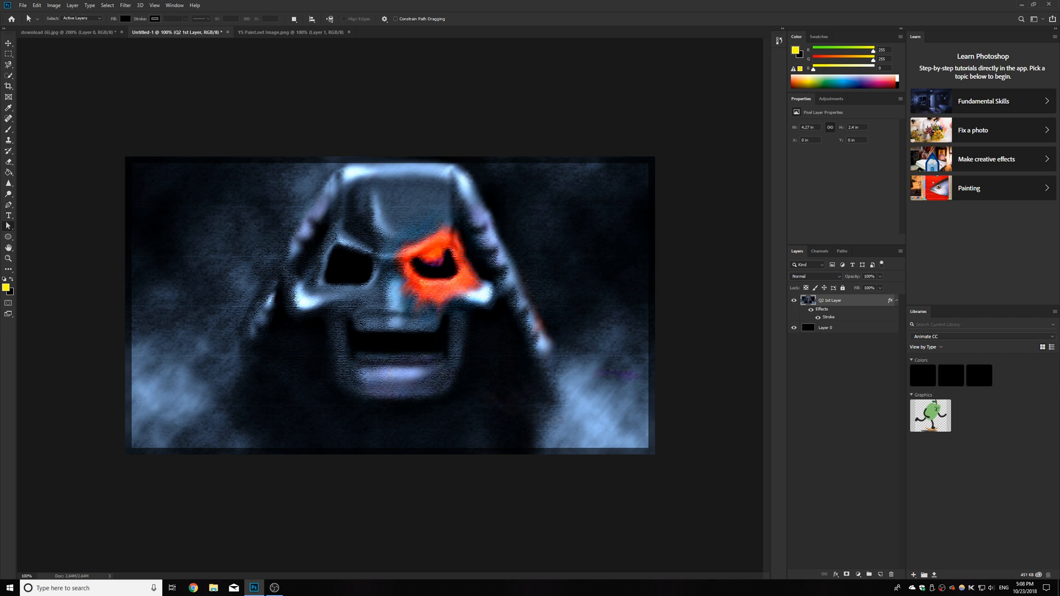
key("ctrl+v")
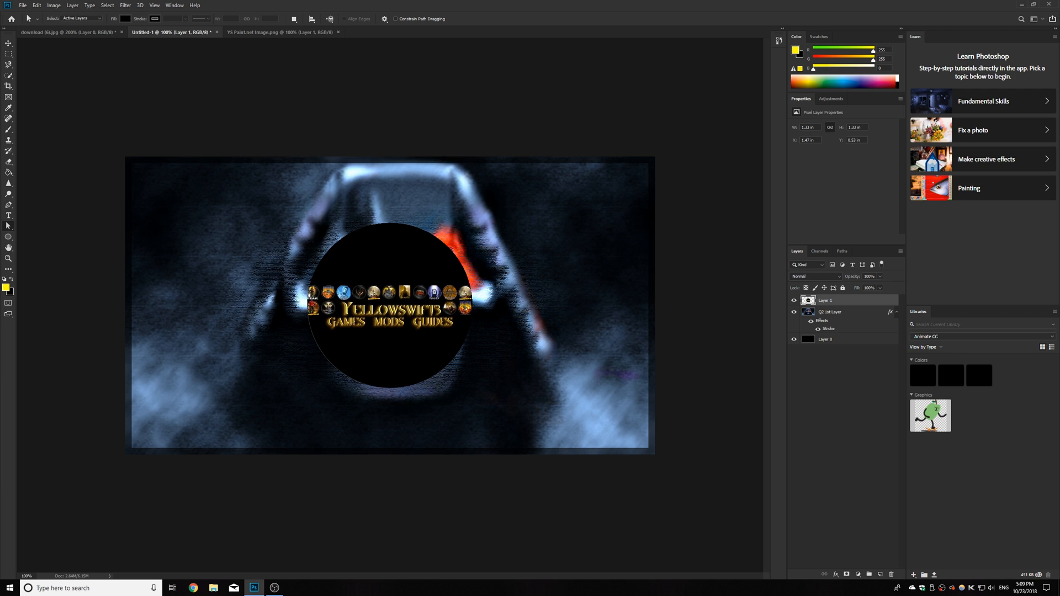
Step: Inspect the pasted logo up close and move it over the right side of the skull
key("ctrl+plus")
key("ctrl+plus")
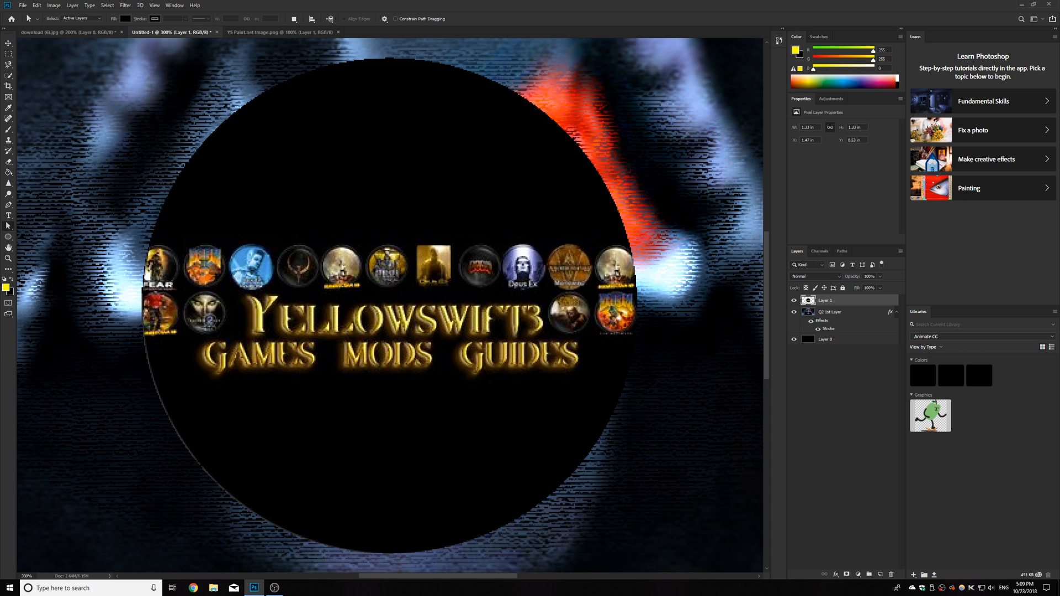
key("ctrl+minus")
key("ctrl+minus")
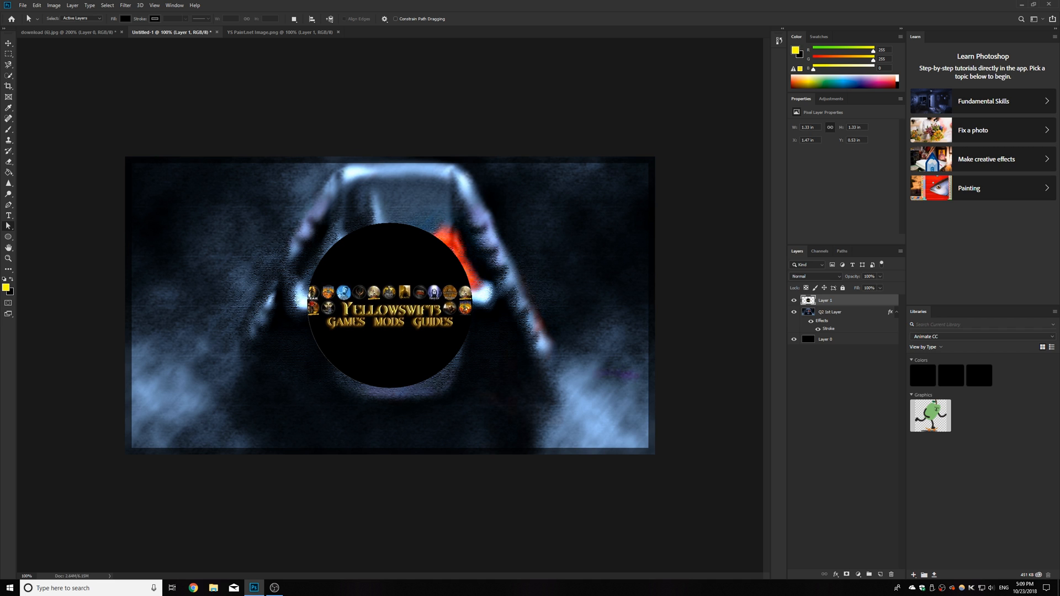
key("ctrl+plus")
key("ctrl+minus")
key("v")
left_click_drag(396, 279, 524, 271)
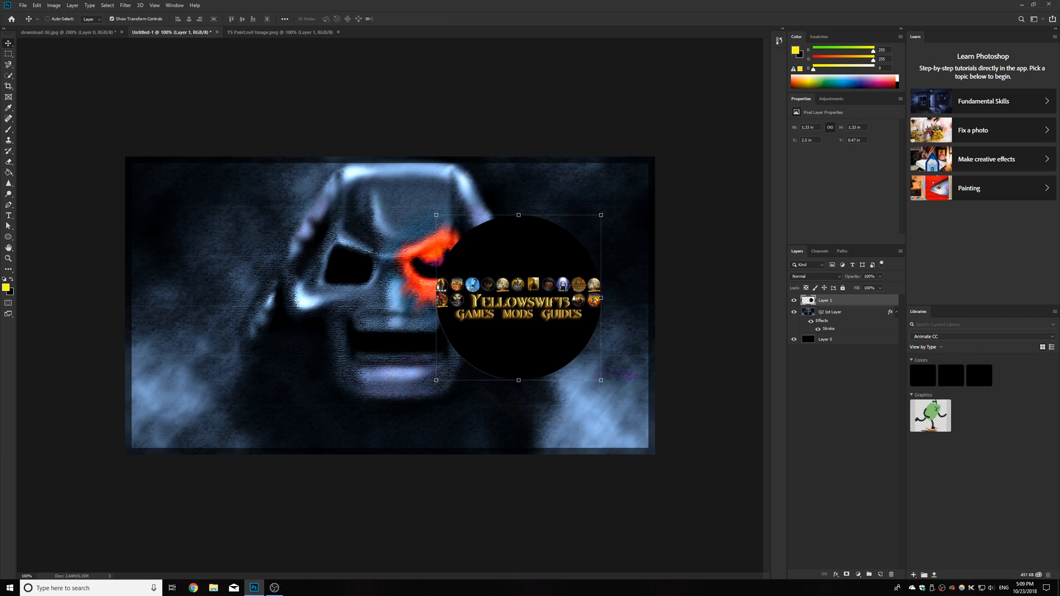
Step: Try a Bevel & Emboss effect on the logo layer and switch it off again
right_click(831, 300)
left_click(850, 240)
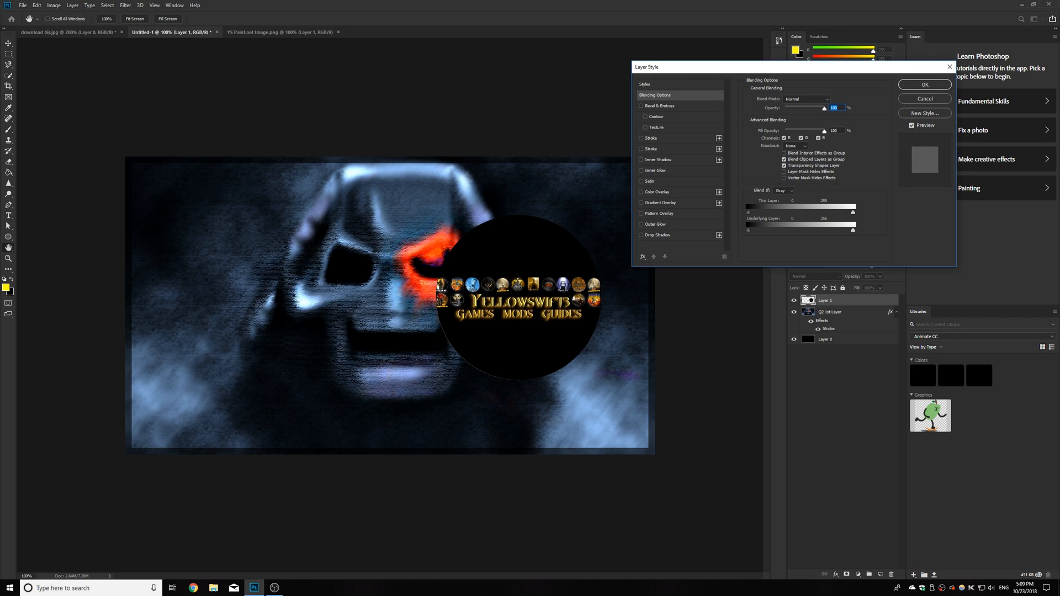
left_click(640, 106)
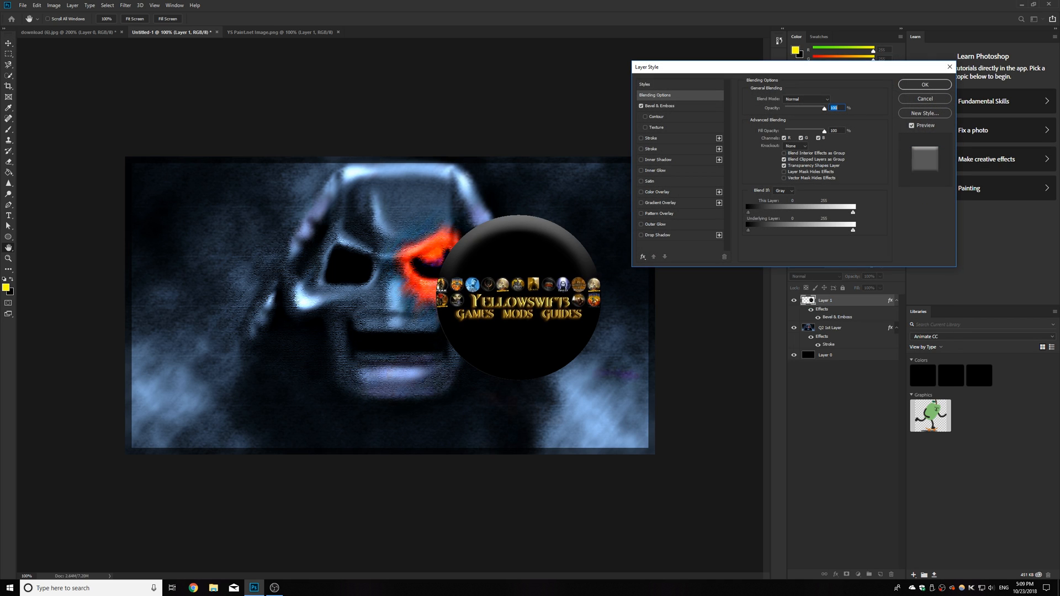
left_click(660, 106)
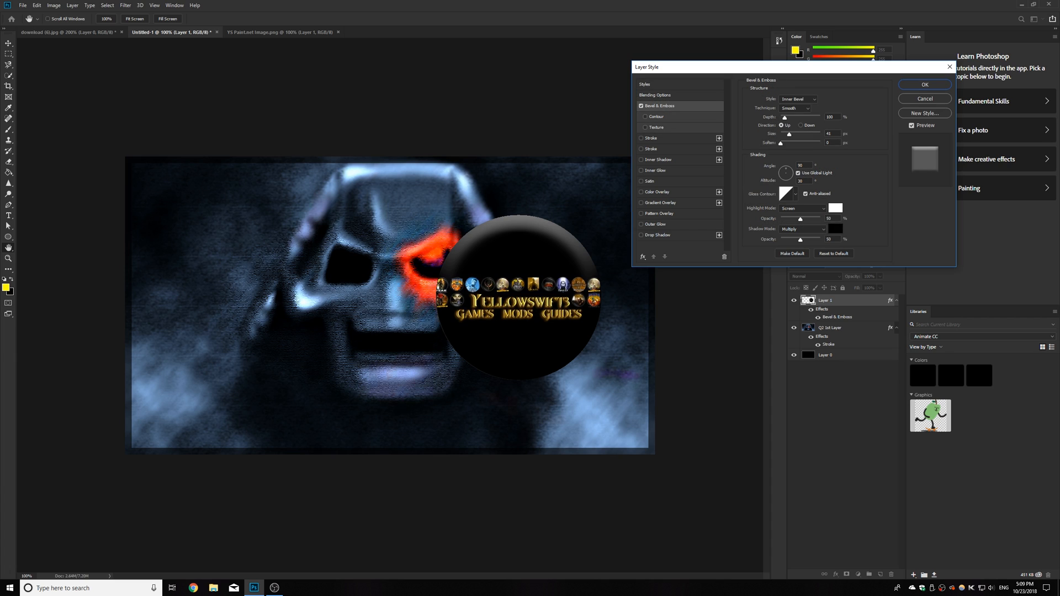
left_click(798, 99)
left_click(794, 112)
left_click(641, 106)
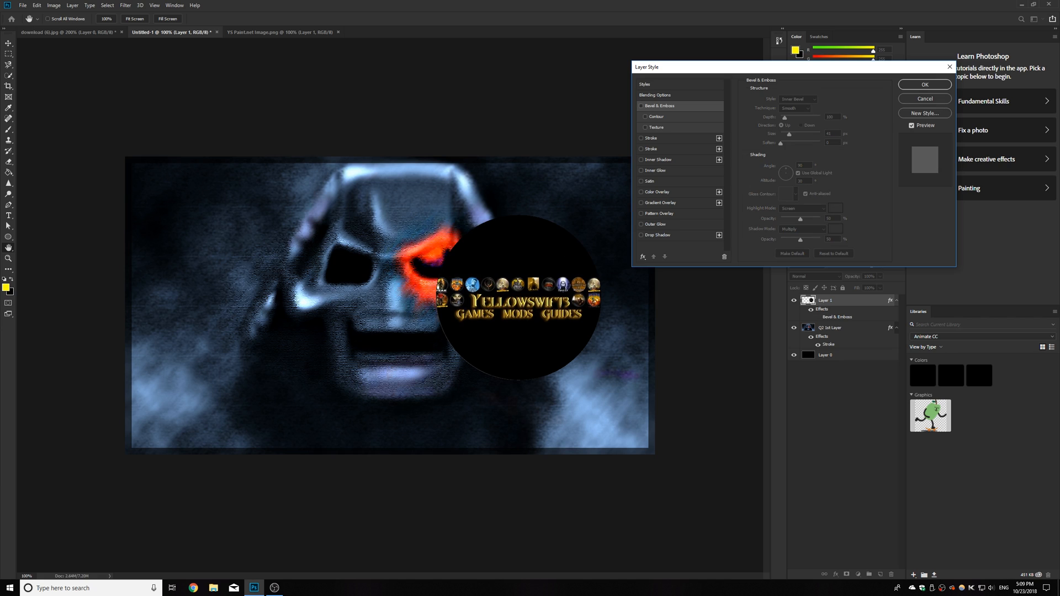
Step: Lower the logo layer's opacity and fill opacity to 80% each and apply the layer style
left_click(655, 96)
left_click_drag(824, 109, 817, 108)
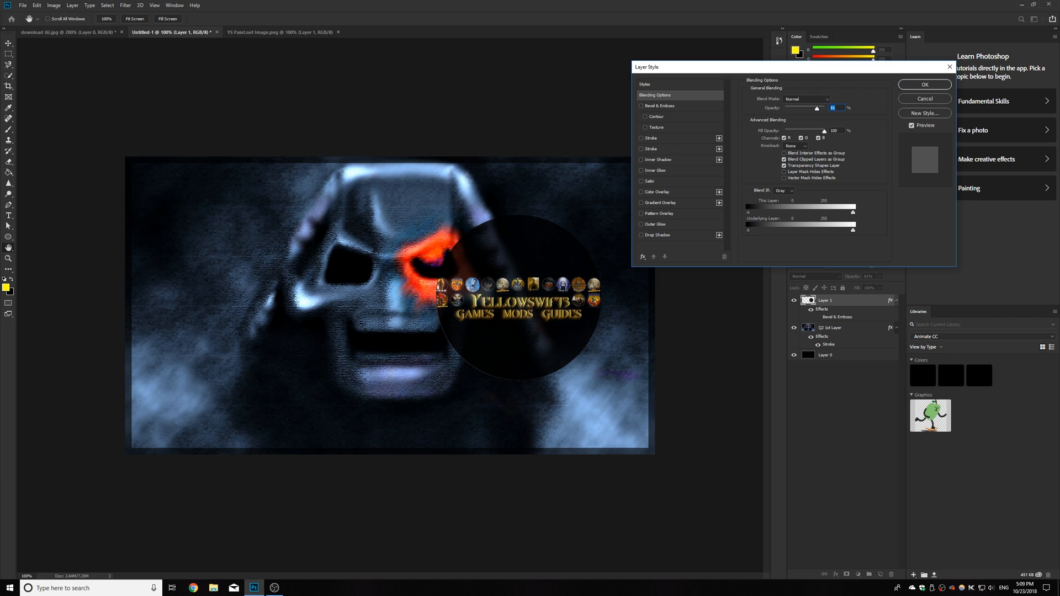
key("Tab")
type("79")
key("Up")
key("shift+Tab")
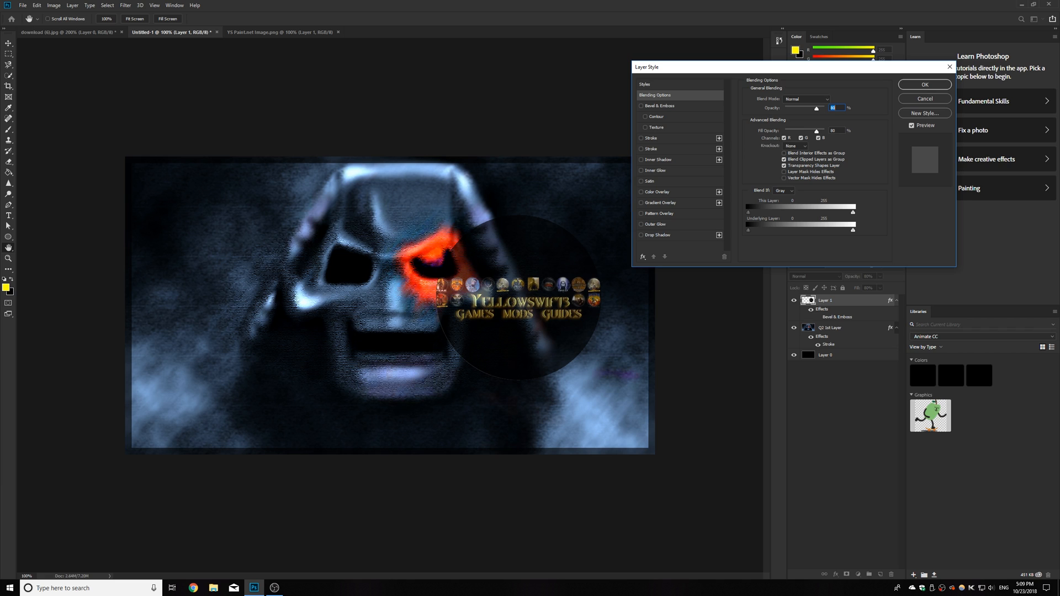
key("Return")
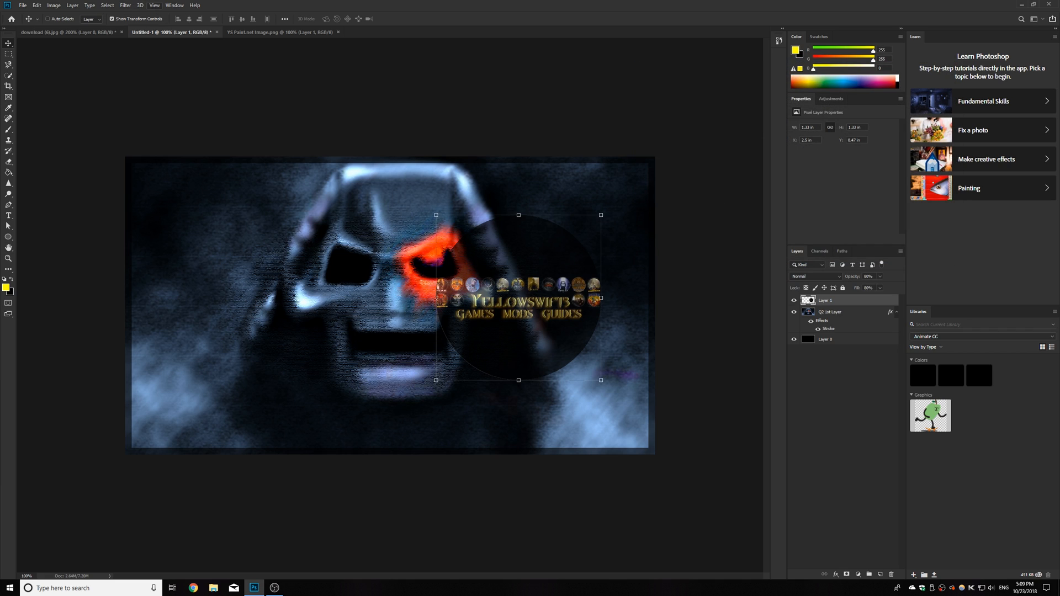
Step: Show the grid over the canvas and move the logo to the upper-left area beside the skull
left_click(155, 6)
mouse_move(188, 154)
left_click(249, 177)
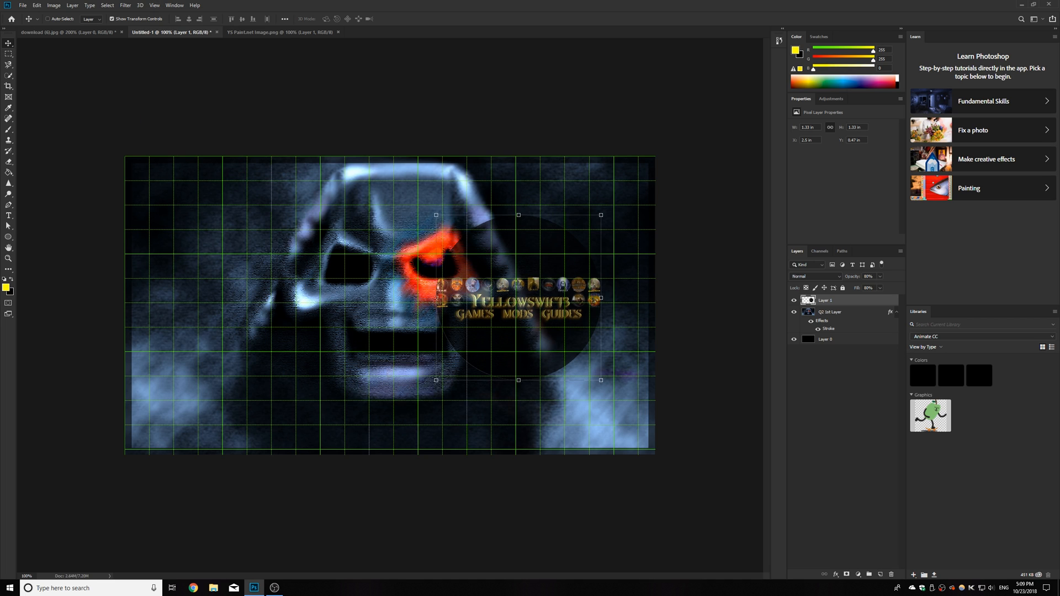
left_click_drag(543, 234, 248, 196)
Step: Turn off all snap targets and shift the logo slightly right and down
left_click(155, 5)
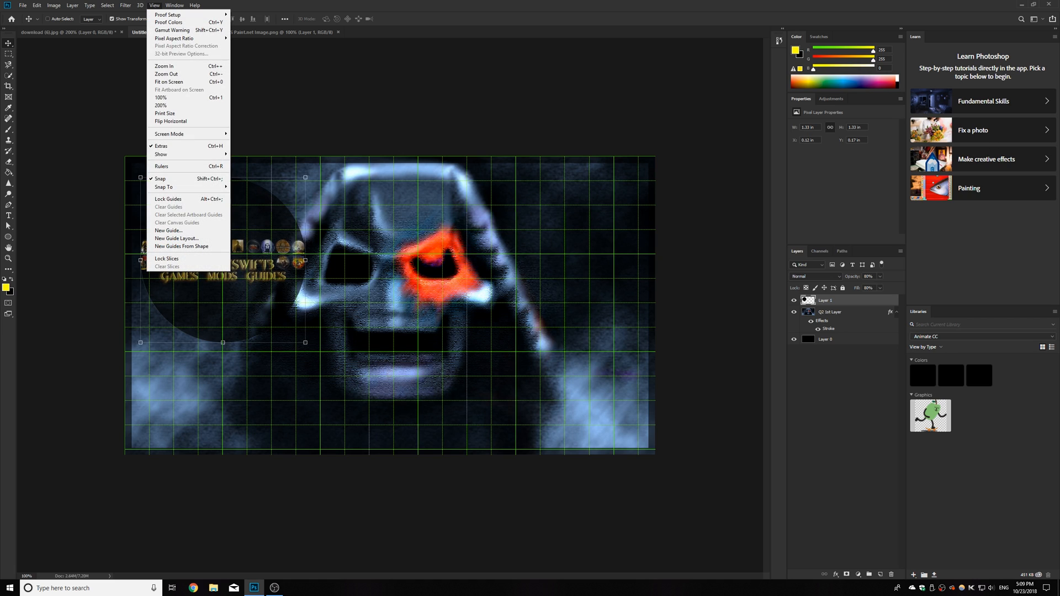
mouse_move(166, 187)
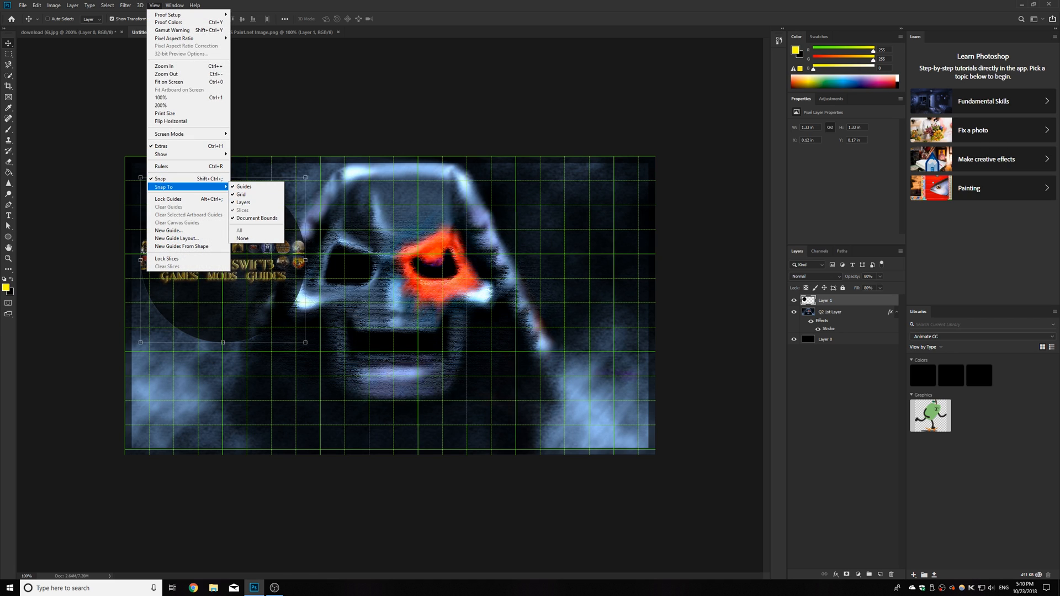
left_click(242, 238)
mouse_move(223, 221)
left_mouse_down()
mouse_move(264, 243)
mouse_move(210, 232)
mouse_move(236, 218)
left_mouse_up()
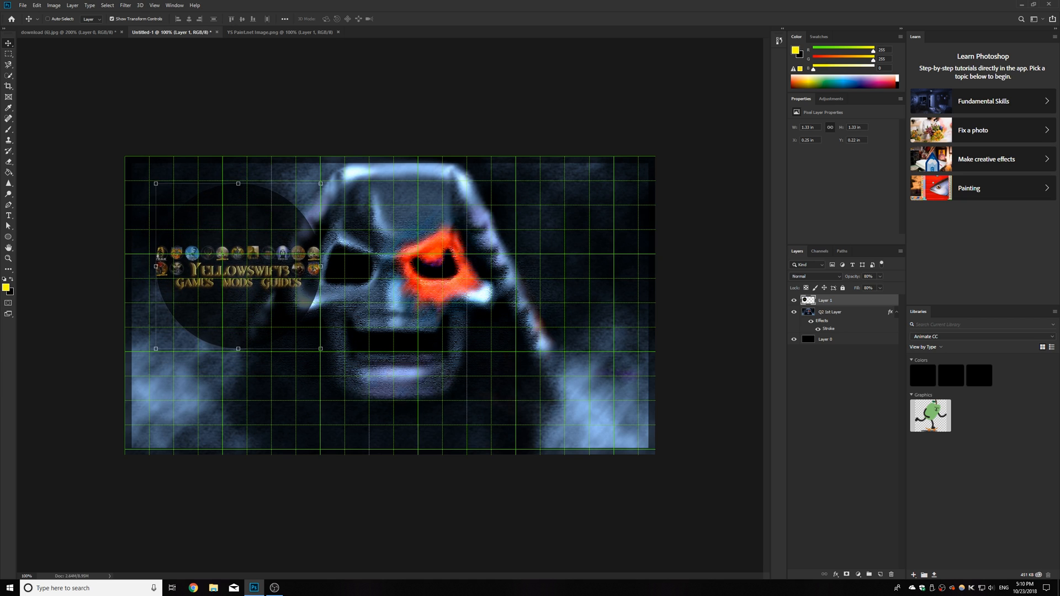
Step: Free-transform the logo, shifting it slightly left and scaling it down proportionally to about 59%
key("ctrl+t")
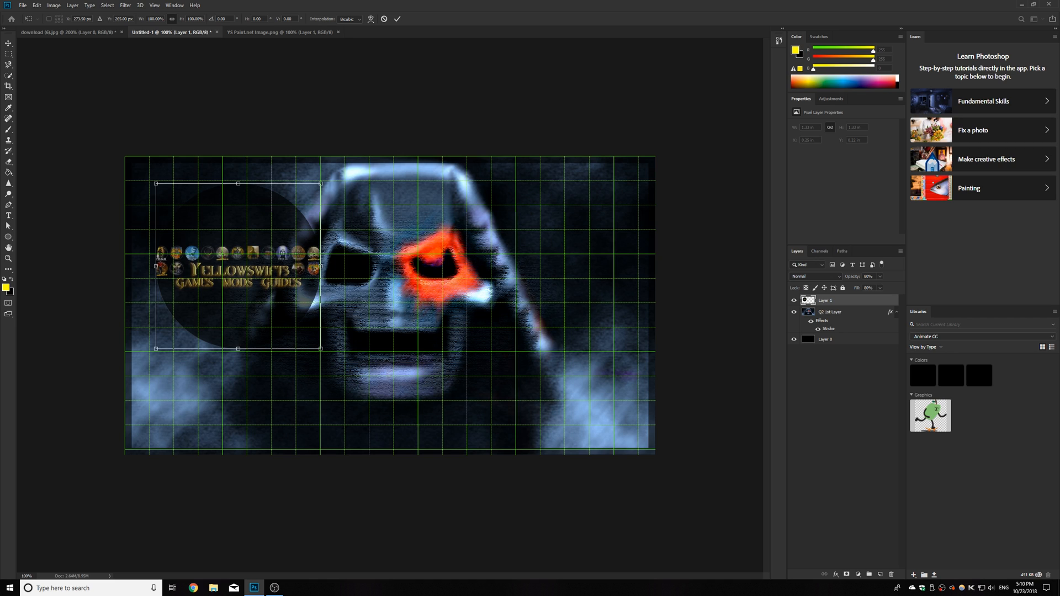
left_click_drag(236, 197, 222, 196)
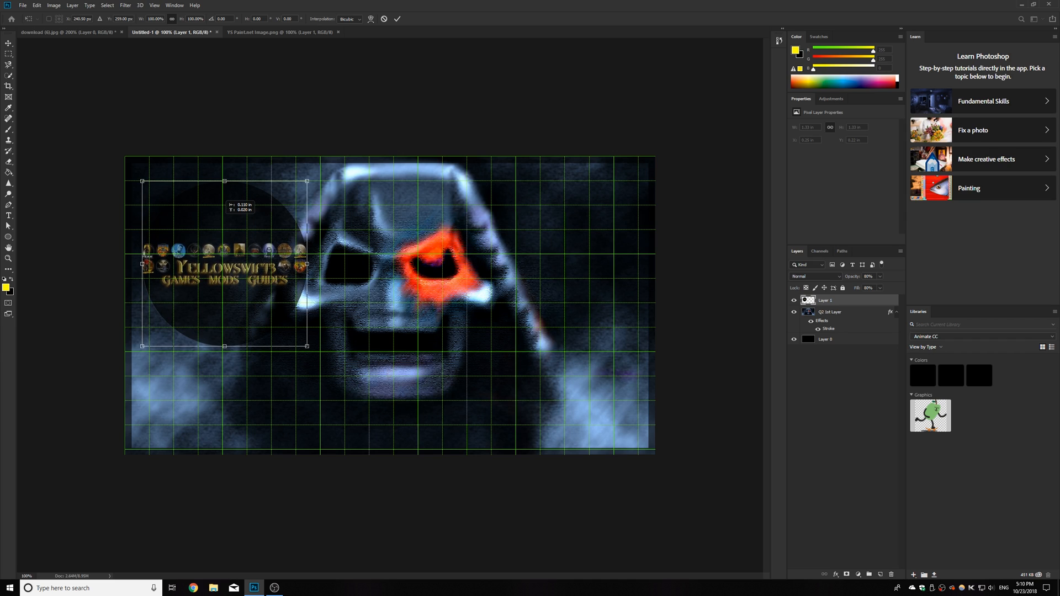
left_click_drag(222, 196, 222, 195)
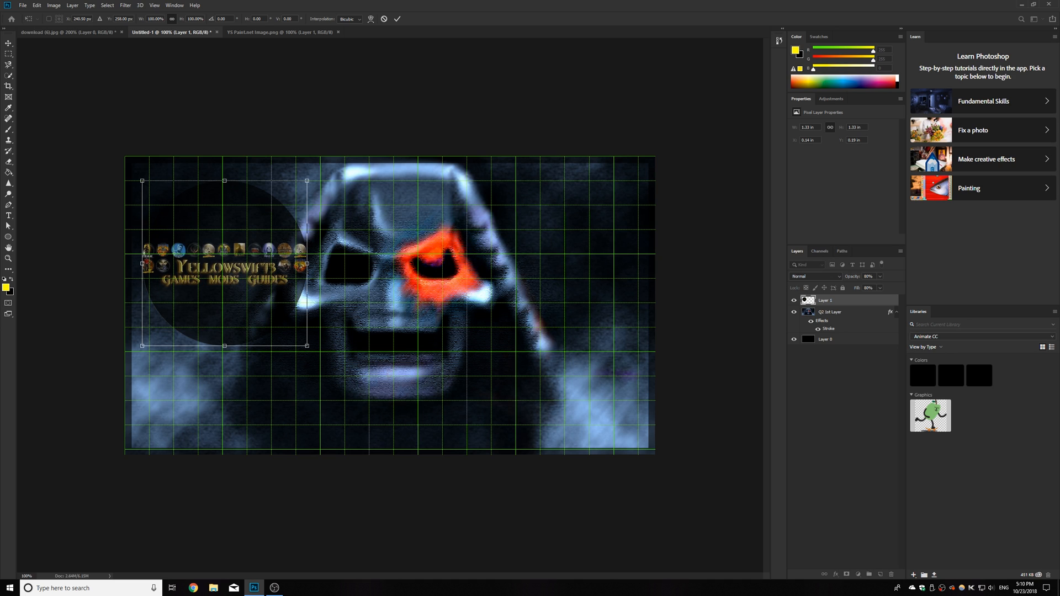
mouse_move(142, 346)
left_mouse_down()
mouse_move(165, 313)
mouse_move(139, 348)
mouse_move(156, 332)
left_mouse_up()
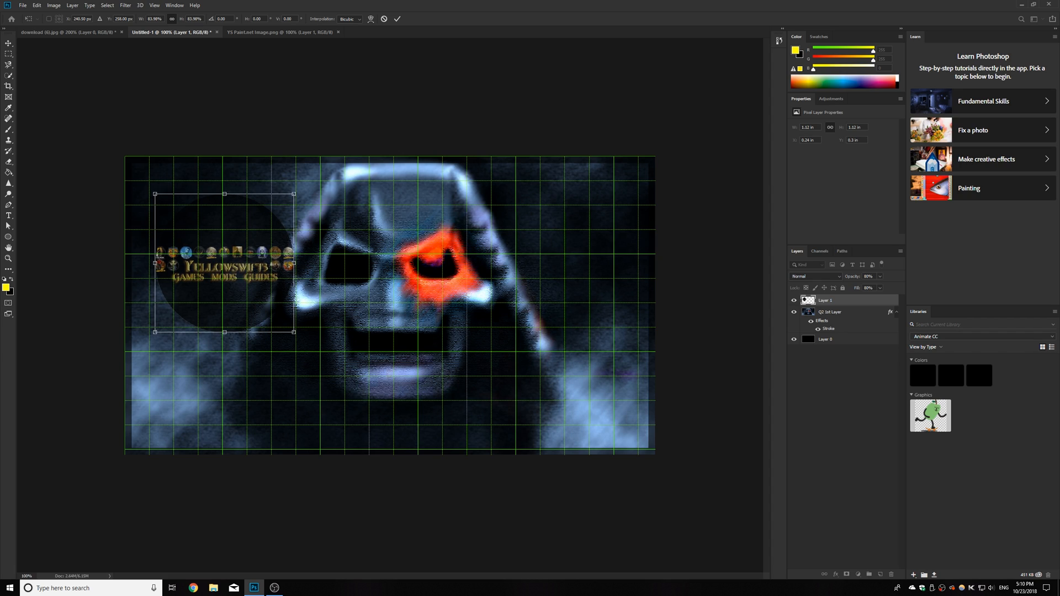
left_click_drag(155, 332, 174, 303)
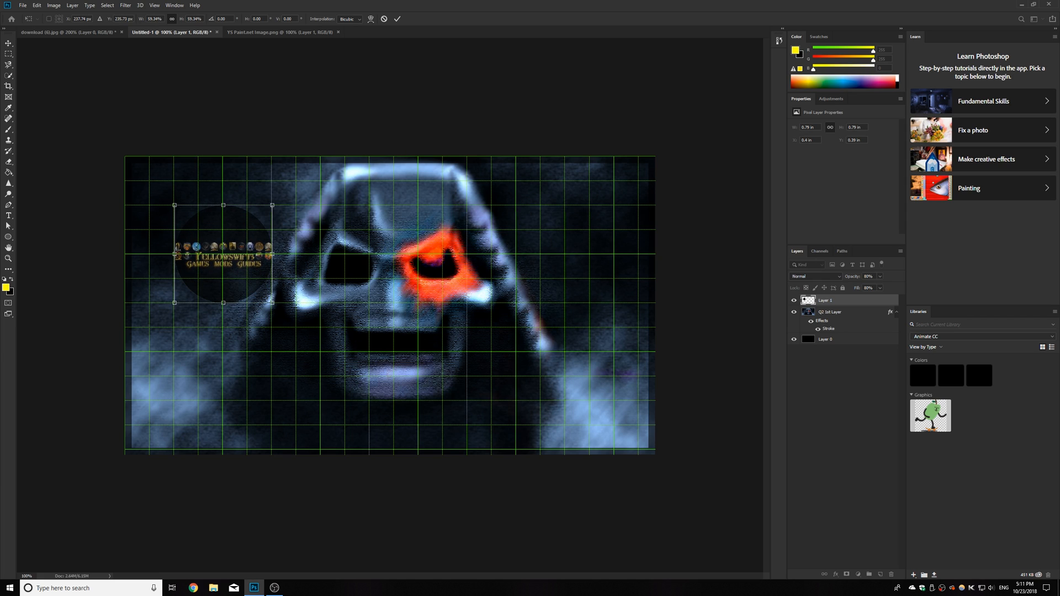
key("Return")
Step: Hide the grid over the canvas
left_click(154, 5)
mouse_move(215, 158)
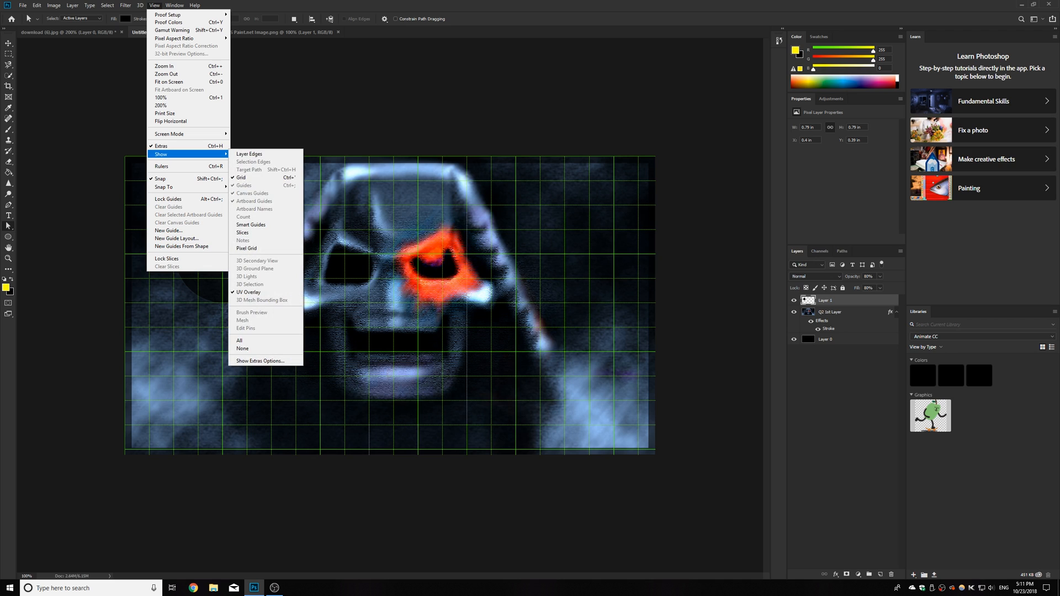
left_click(242, 177)
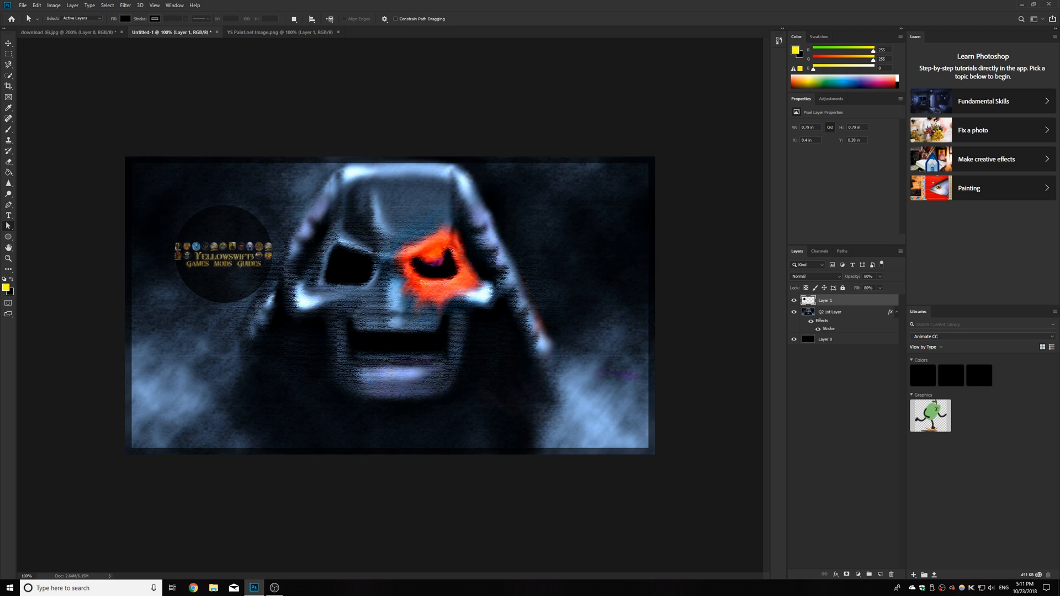
Step: Move the scaled-down logo to the upper-right corner of the artwork
right_click(843, 301)
left_click(870, 240)
key("v")
left_click_drag(213, 226, 584, 187)
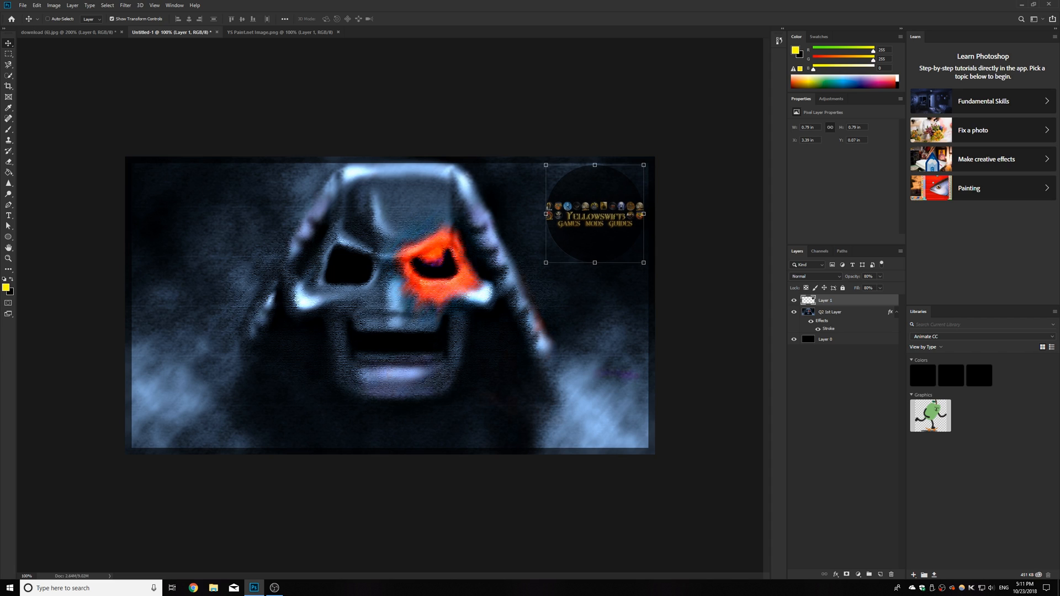
Step: Add an Outer Glow to the logo layer and set its glow color to pure white
right_click(831, 300)
left_click(856, 241)
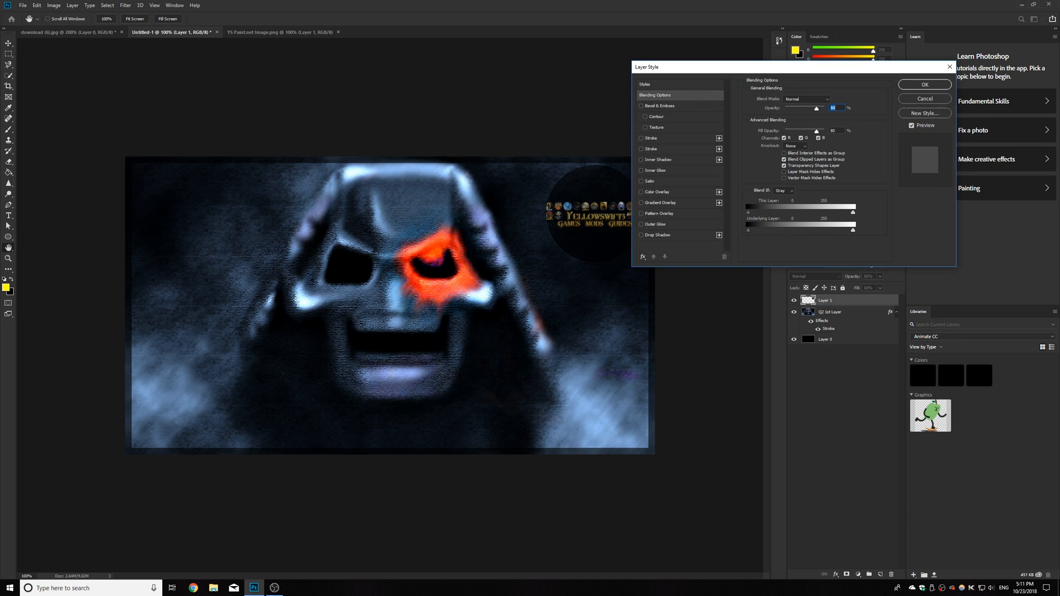
left_click(641, 224)
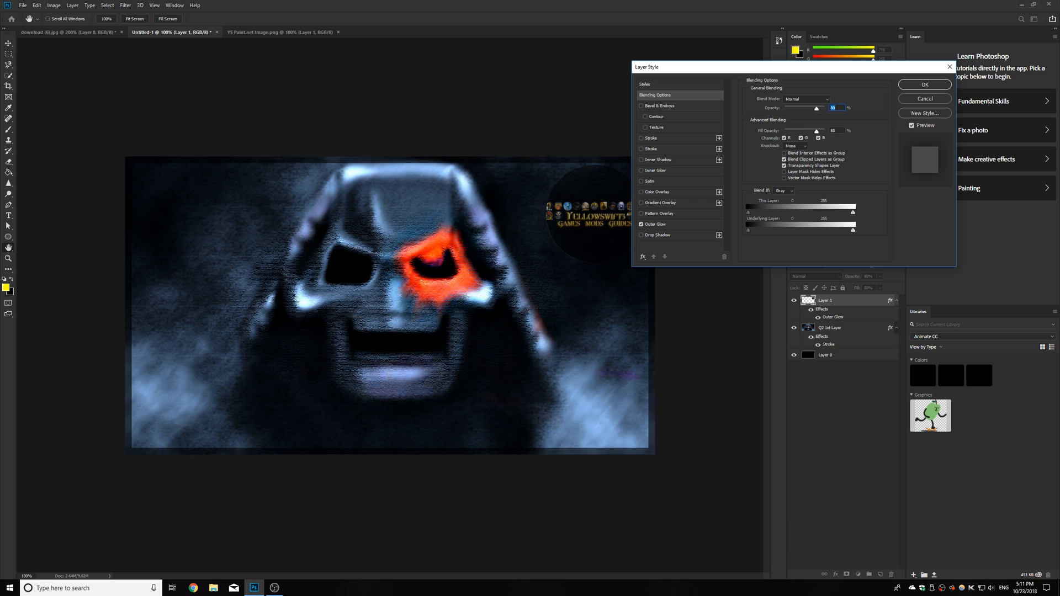
left_click_drag(740, 67, 801, 66)
left_click(717, 223)
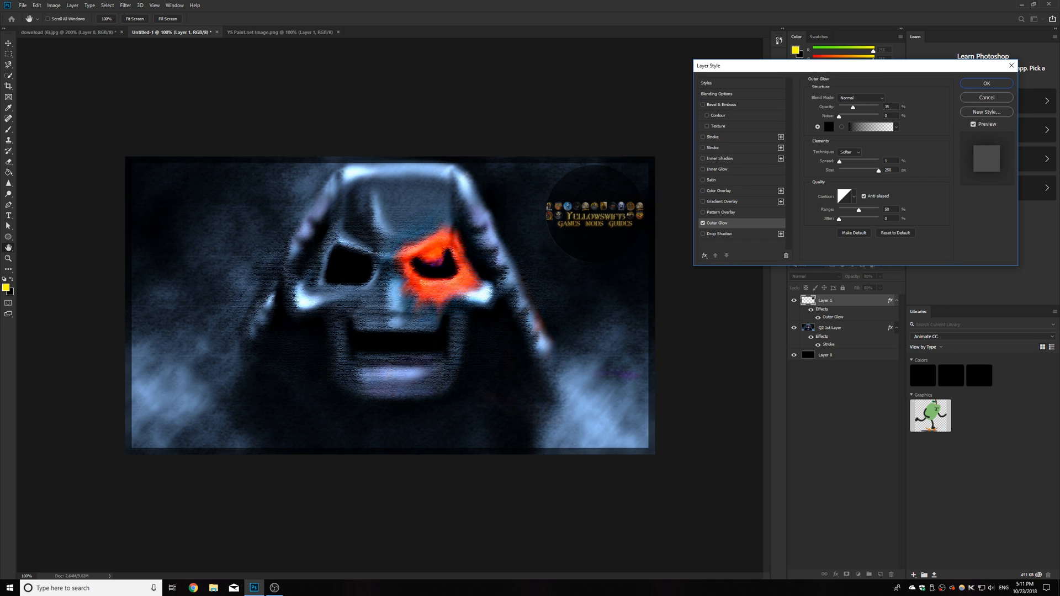
left_click(829, 127)
left_click_drag(819, 369, 815, 361)
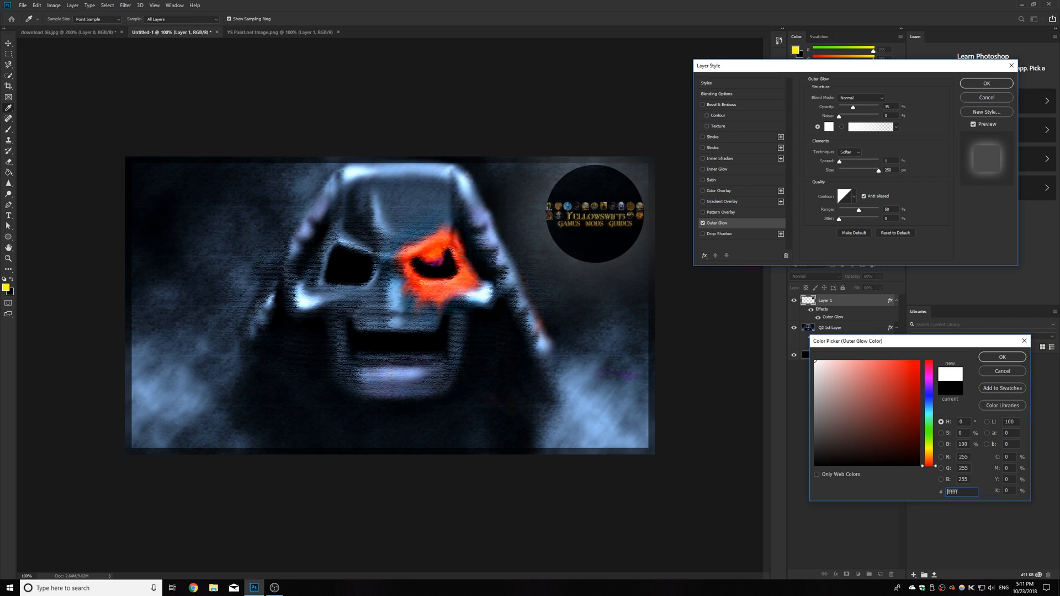
Step: Nudge the logo slightly right and set its Outer Glow to the Precise technique with 6% spread and 3 px size
left_click_drag(584, 207, 586, 207)
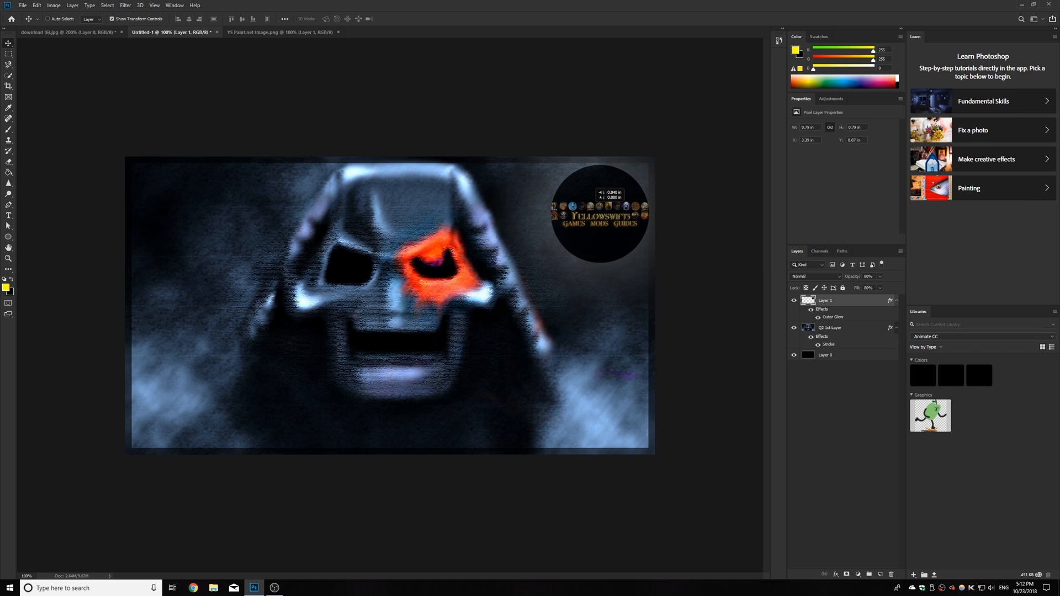
right_click(850, 301)
left_click(867, 239)
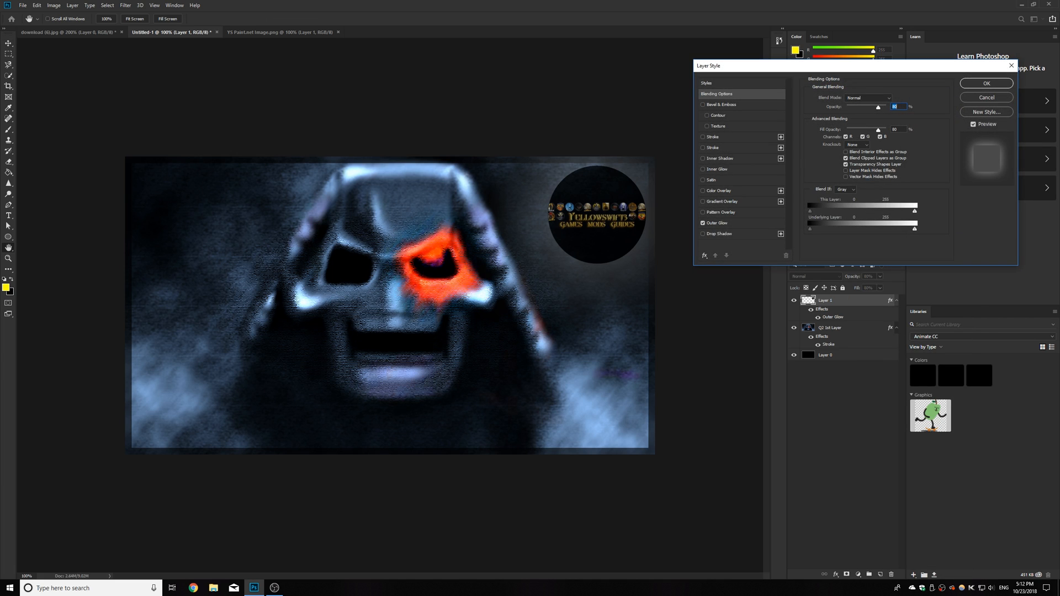
left_click(717, 223)
left_click(849, 152)
left_click(847, 161)
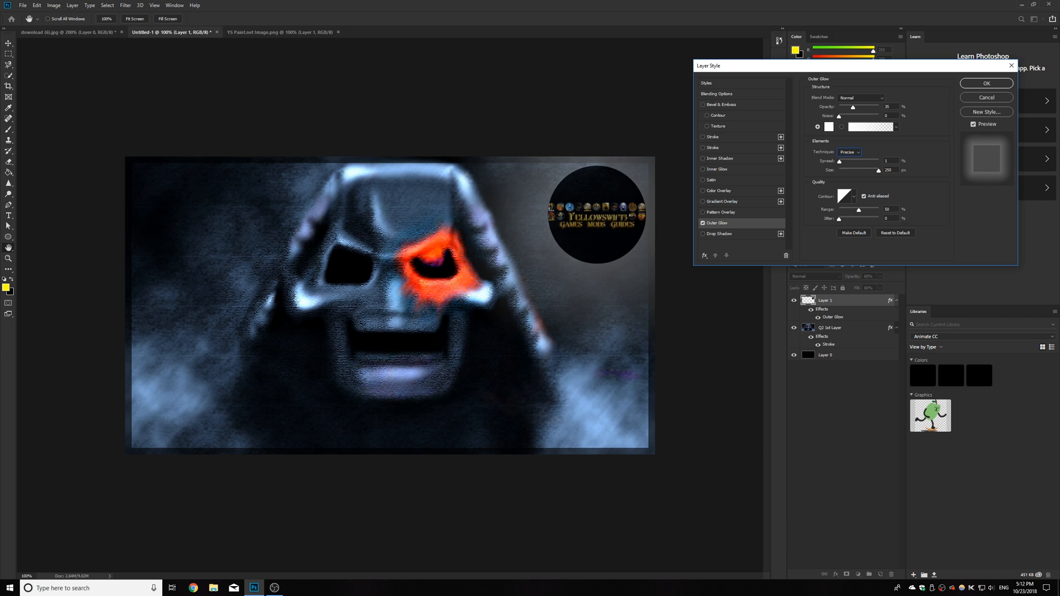
left_click_drag(879, 171, 839, 171)
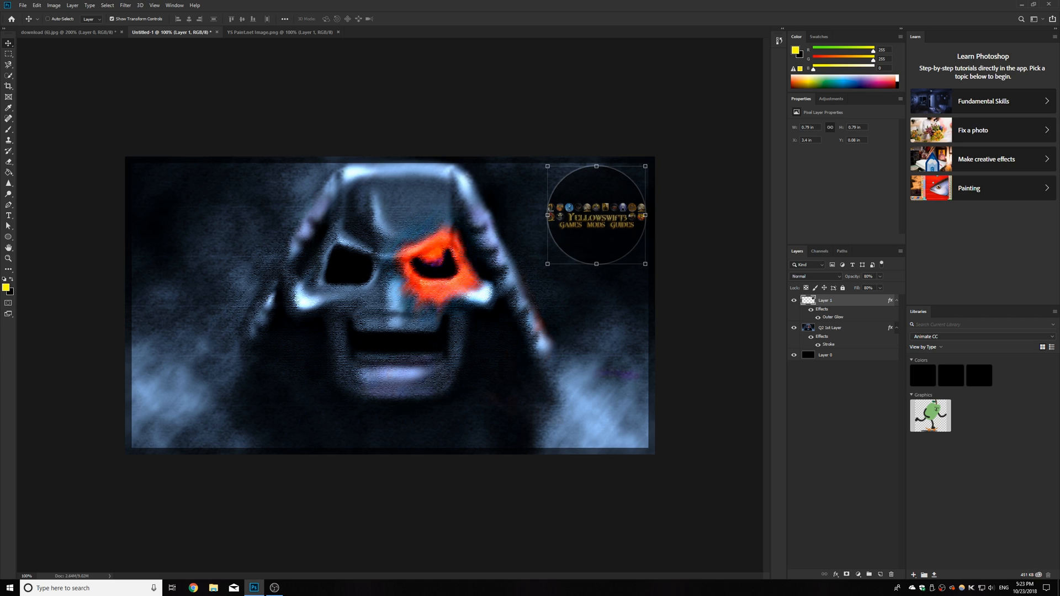
Step: Change the logo layer's Outer Glow color to black (000000) and apply the layer style
key("a")
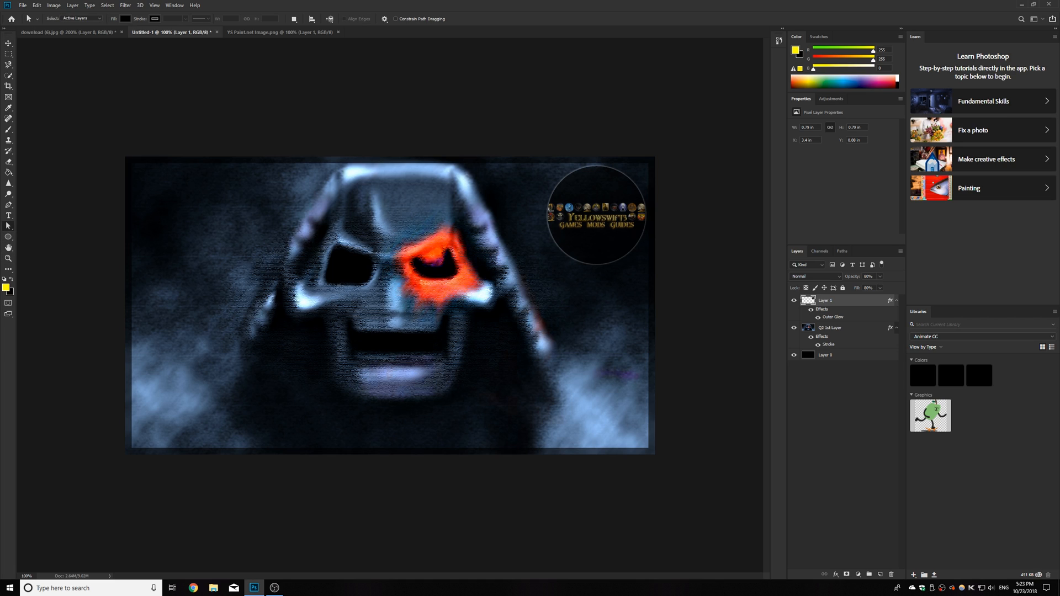
right_click(854, 298)
left_click(883, 241)
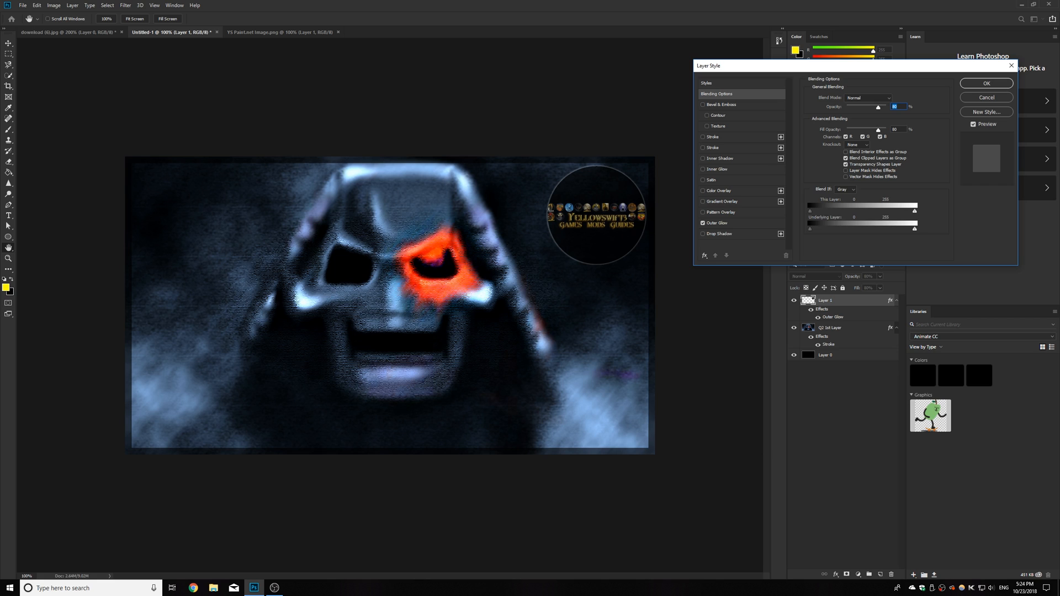
left_click(717, 223)
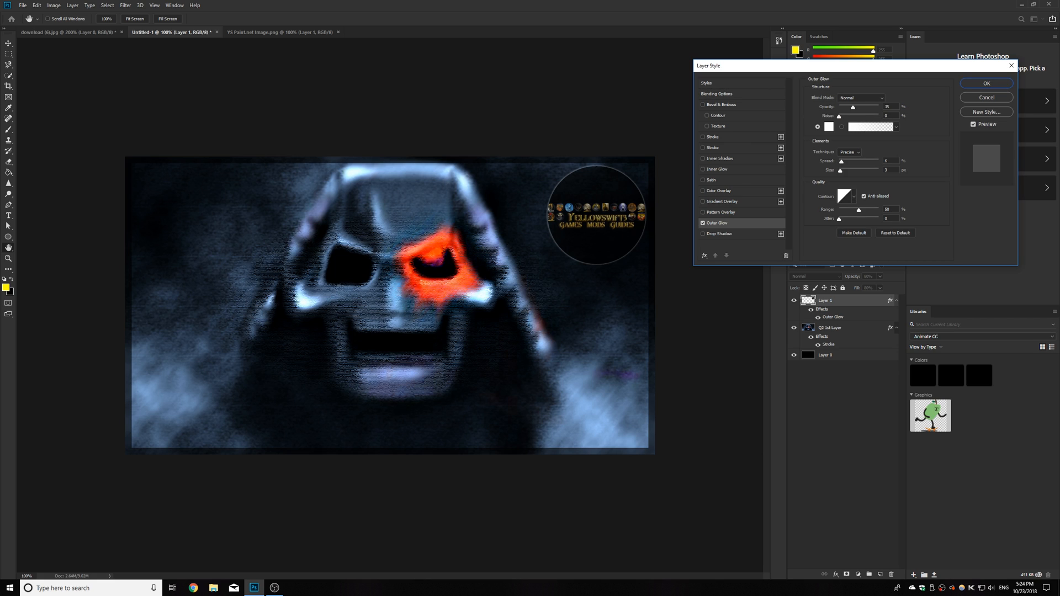
left_click(828, 127)
left_click_drag(859, 384, 814, 466)
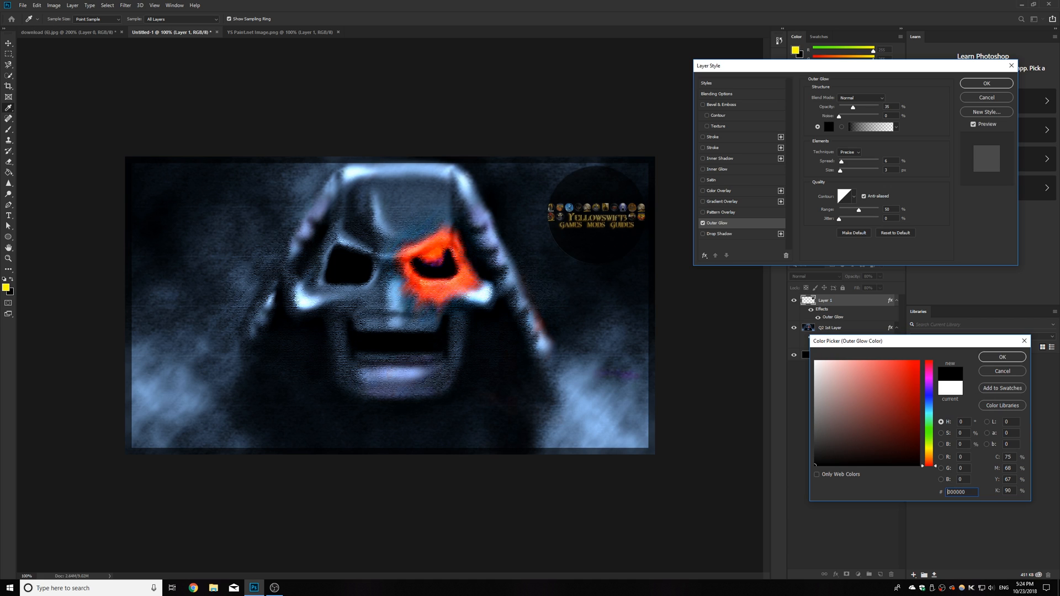
left_click(1002, 358)
key("Return")
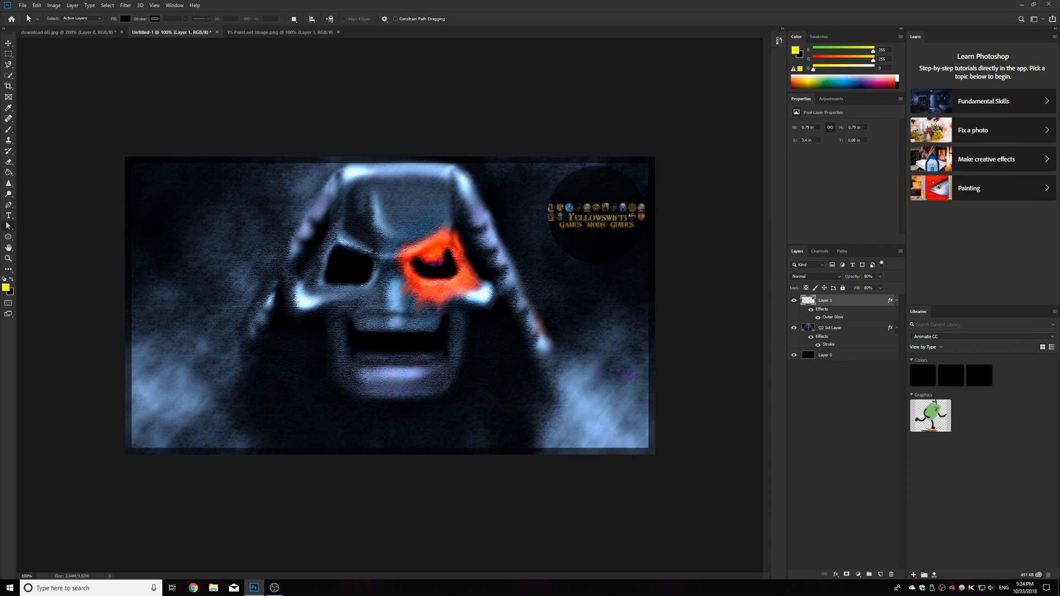
Step: Add a black 1 px Stroke to the logo layer and try its position options, including Outside
key("ctrl+plus")
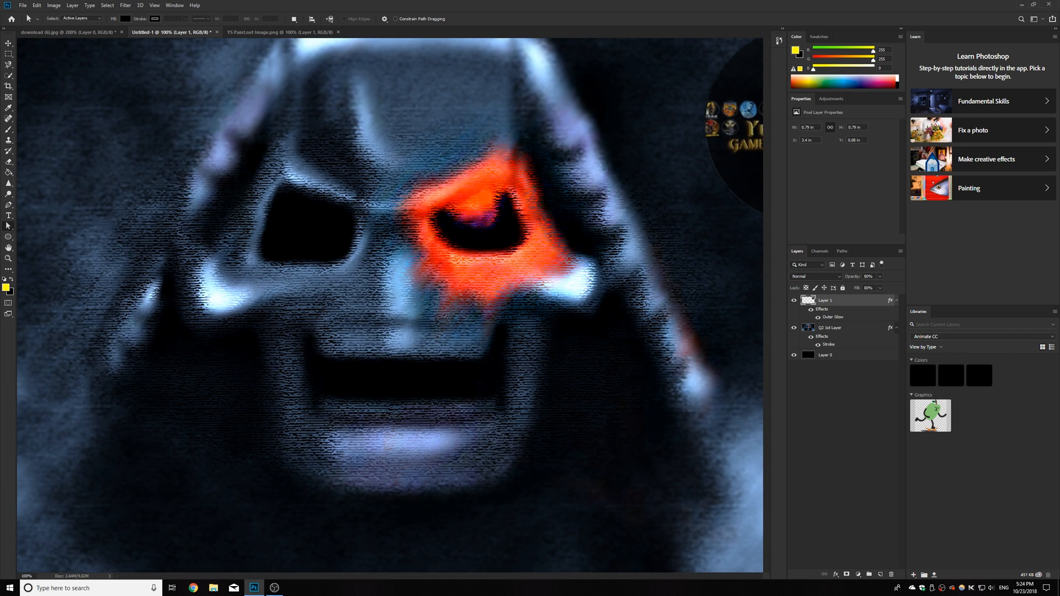
left_click_drag(539, 276, 243, 332)
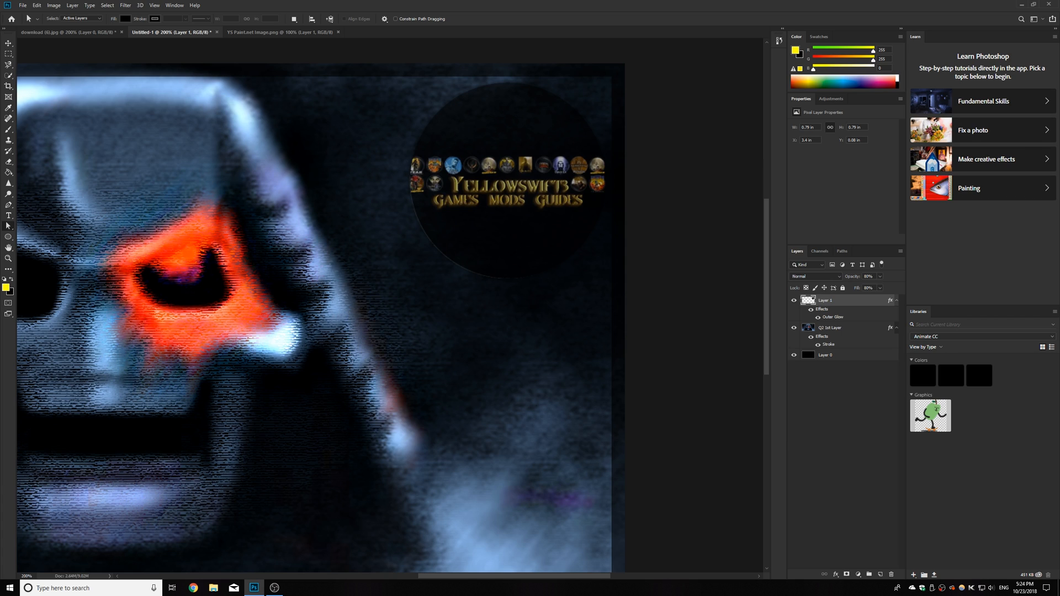
right_click(845, 301)
left_click(875, 241)
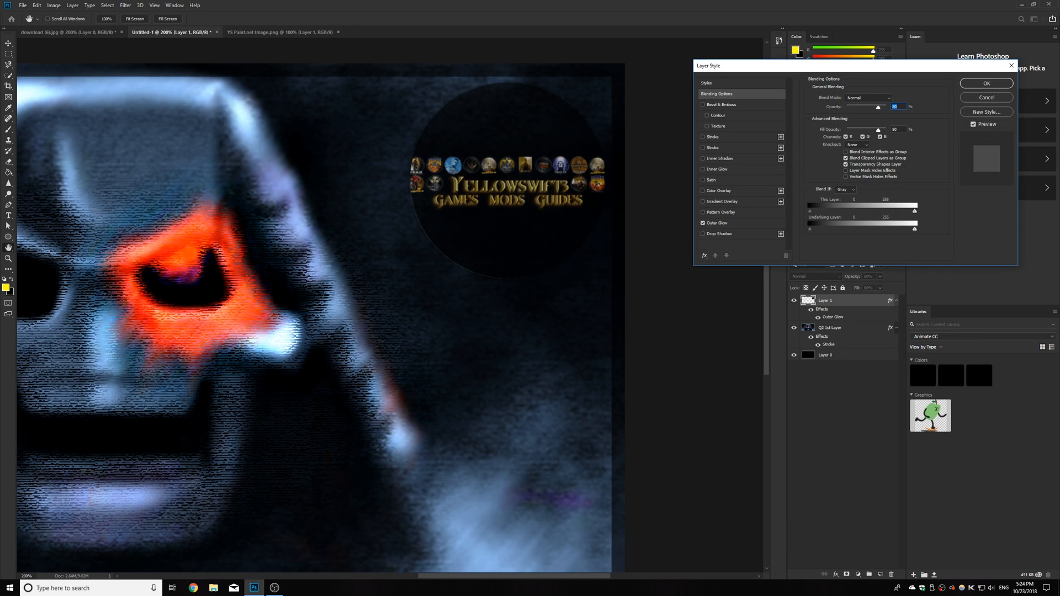
left_click(703, 137)
left_click(713, 137)
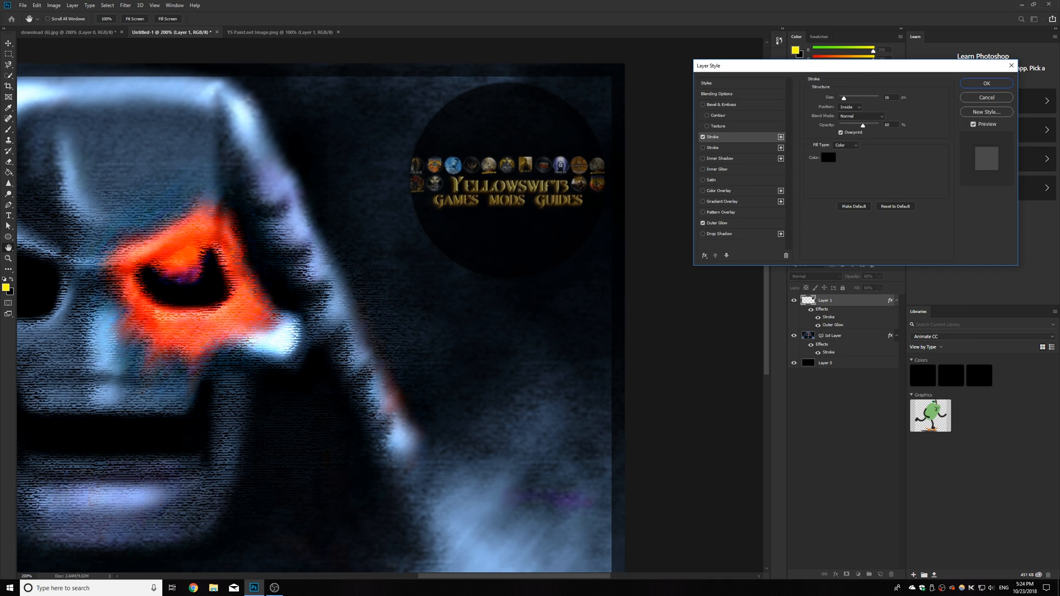
left_click(850, 107)
left_click(848, 111)
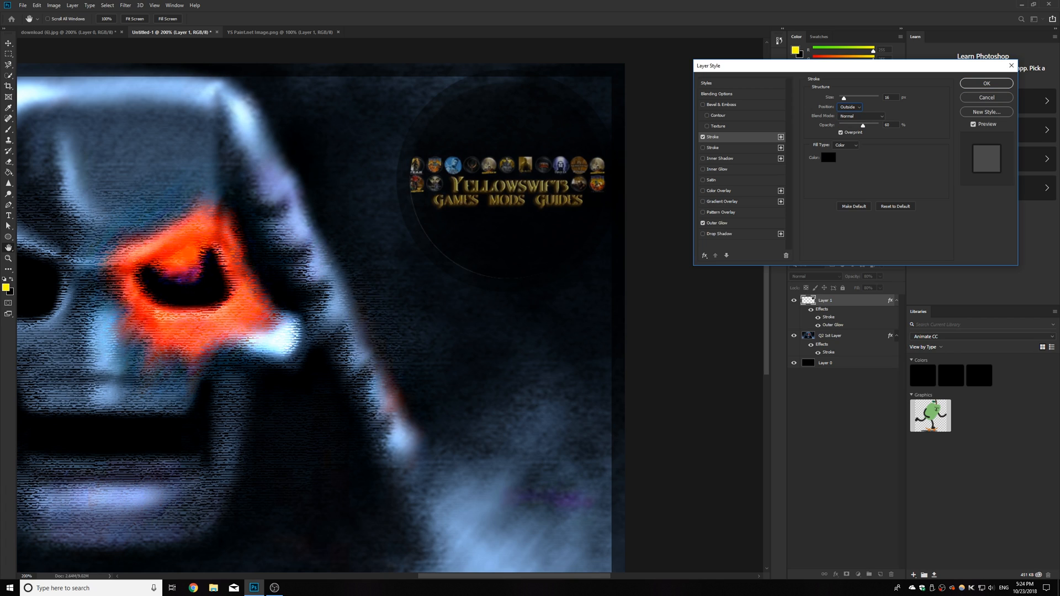
type("1")
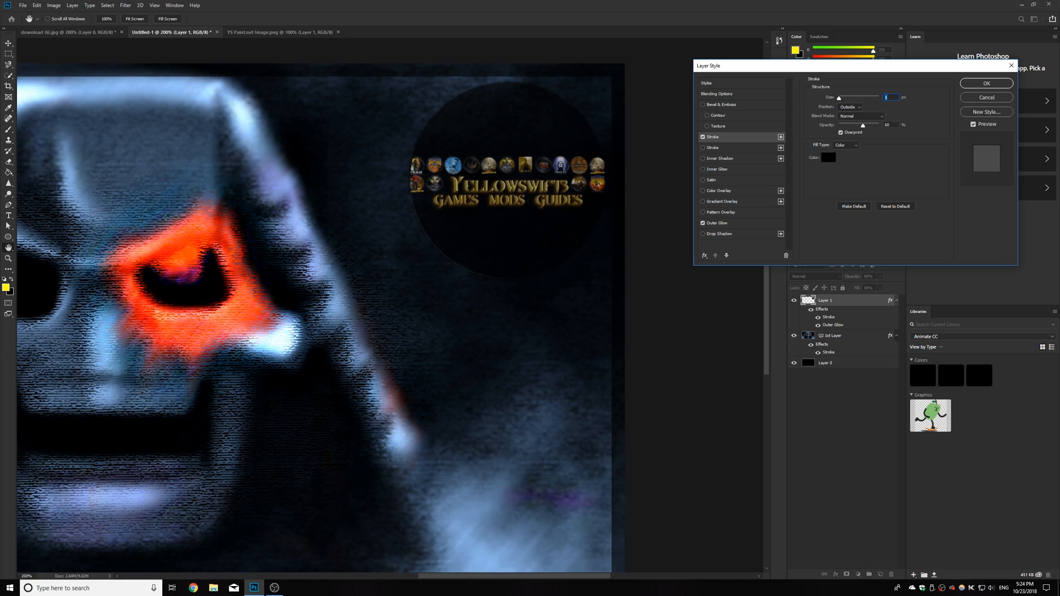
left_click(849, 107)
left_click(845, 121)
key("Down")
left_click(888, 97)
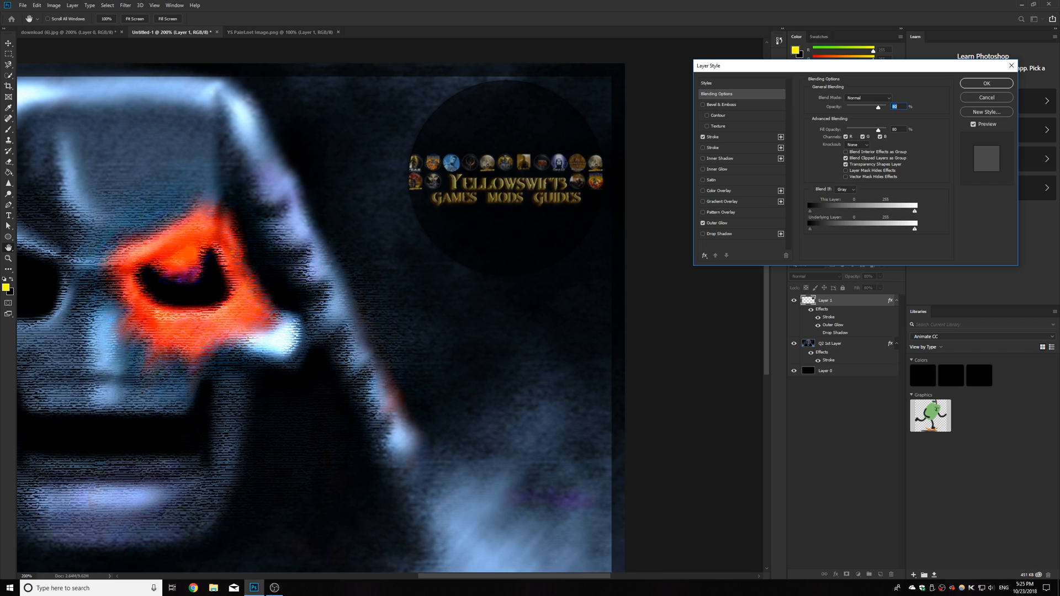
Step: Lower the logo layer's opacity and fill opacity to 70% each and apply the layer style
left_click(986, 84)
type("60")
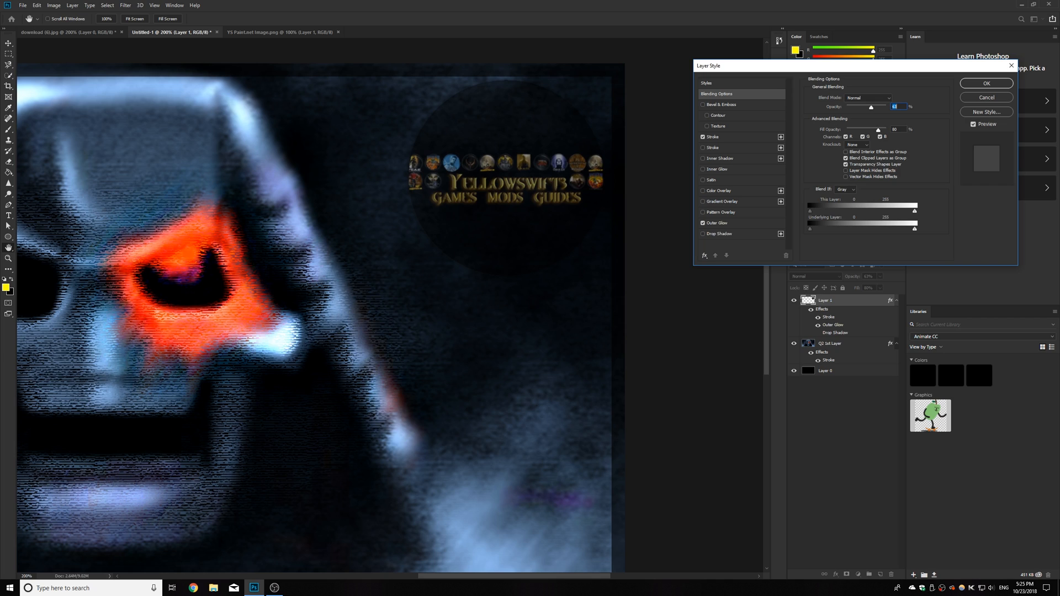
key("Up")
key("Up")
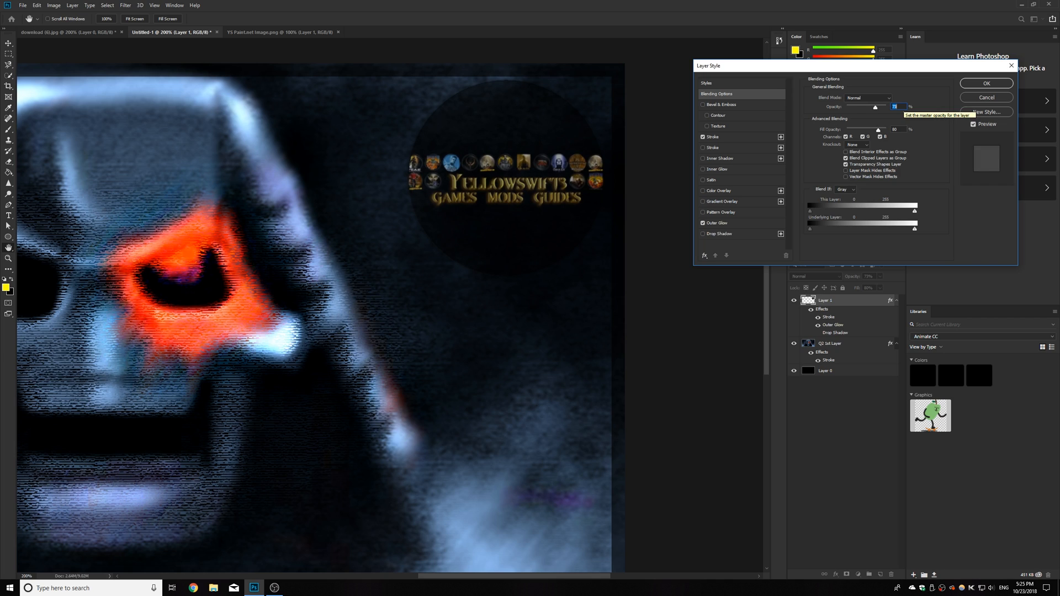
left_click(895, 129)
scroll(896, 129, "down", 10)
left_click(896, 107)
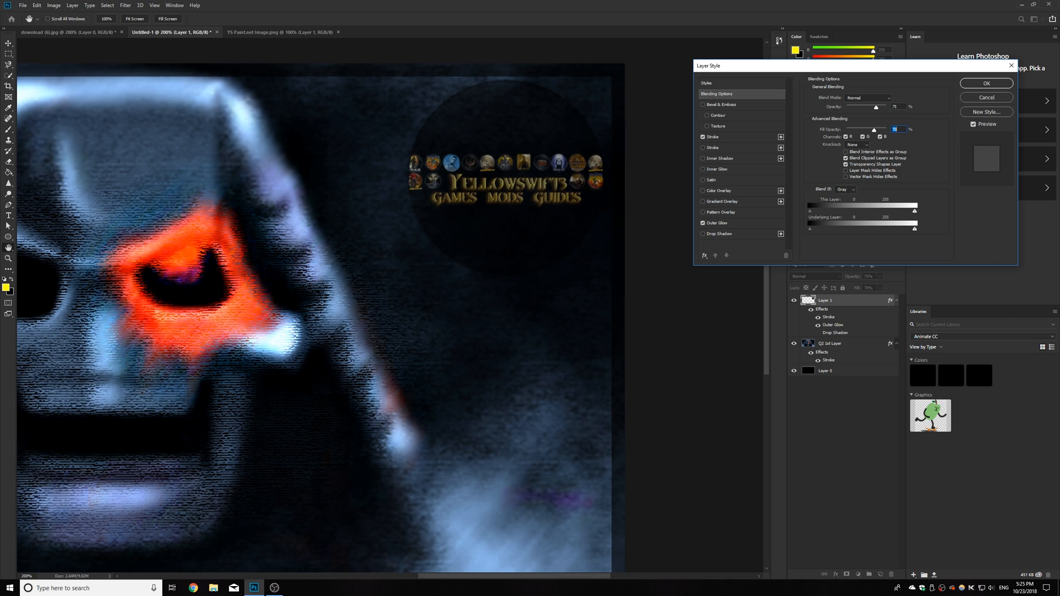
scroll(896, 107, "down", 4)
key("Return")
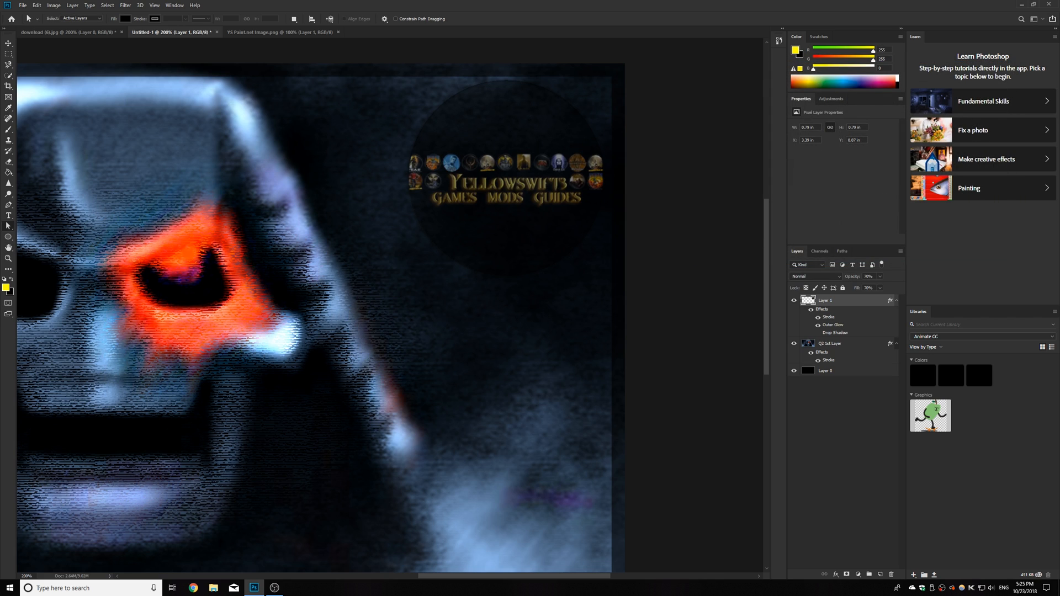
Step: Start a new text layer at the left side of the artwork and delete its Lorem ipsum placeholder text
key("ctrl+minus")
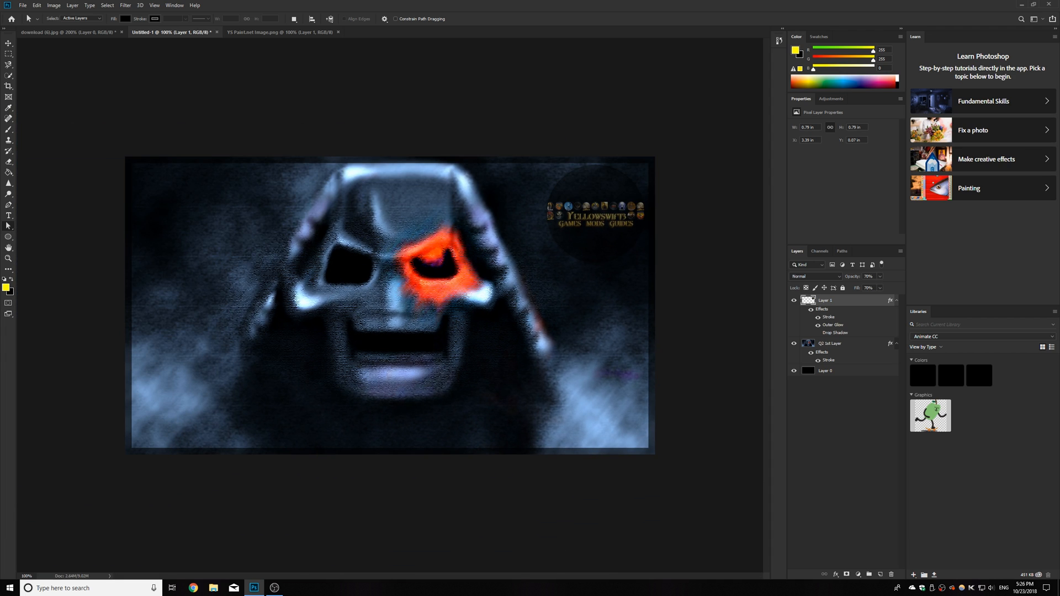
key("t")
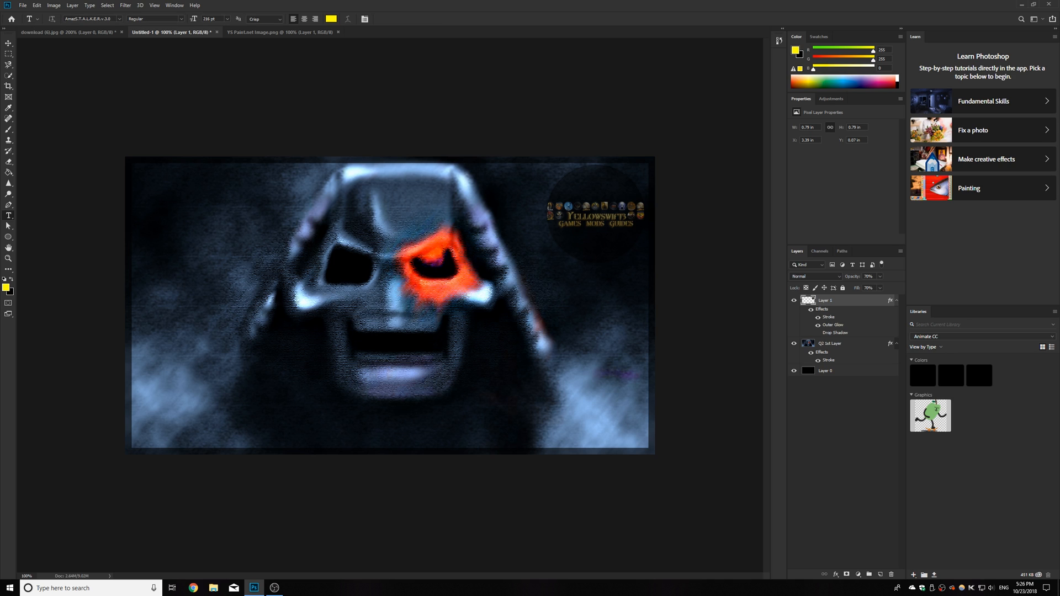
left_click(149, 413)
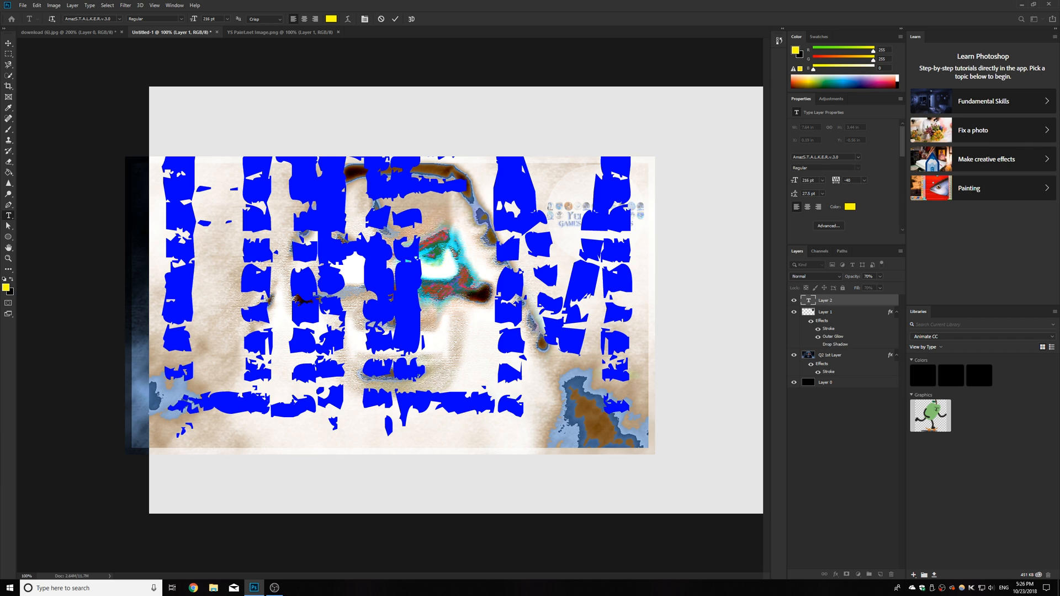
left_click(622, 309)
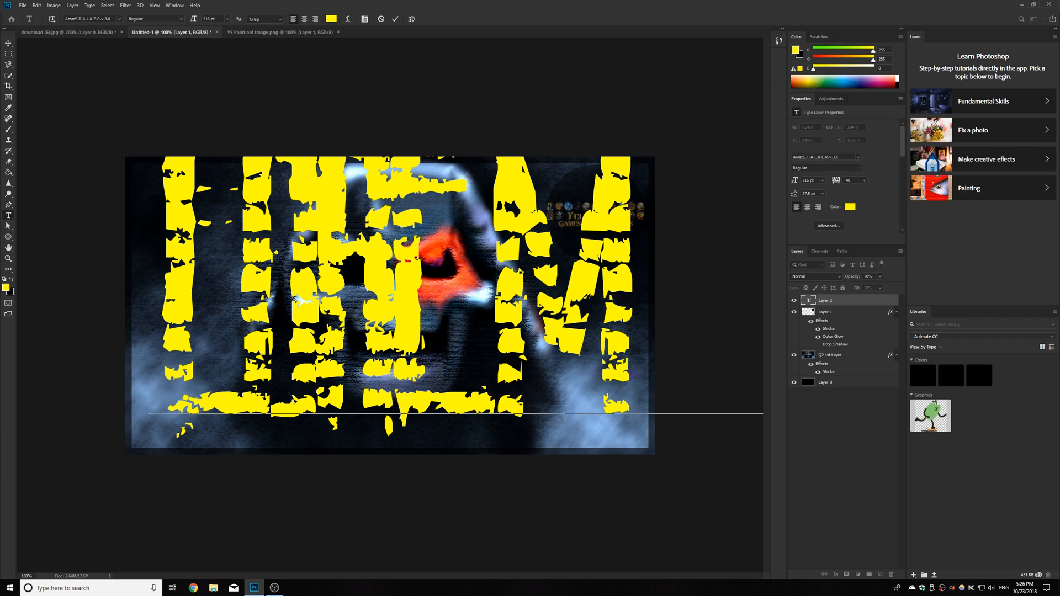
key("BackSpace")
left_click(669, 309)
key("BackSpace")
key("BackSpace")
key("BackSpace")
key("BackSpace")
key("BackSpace")
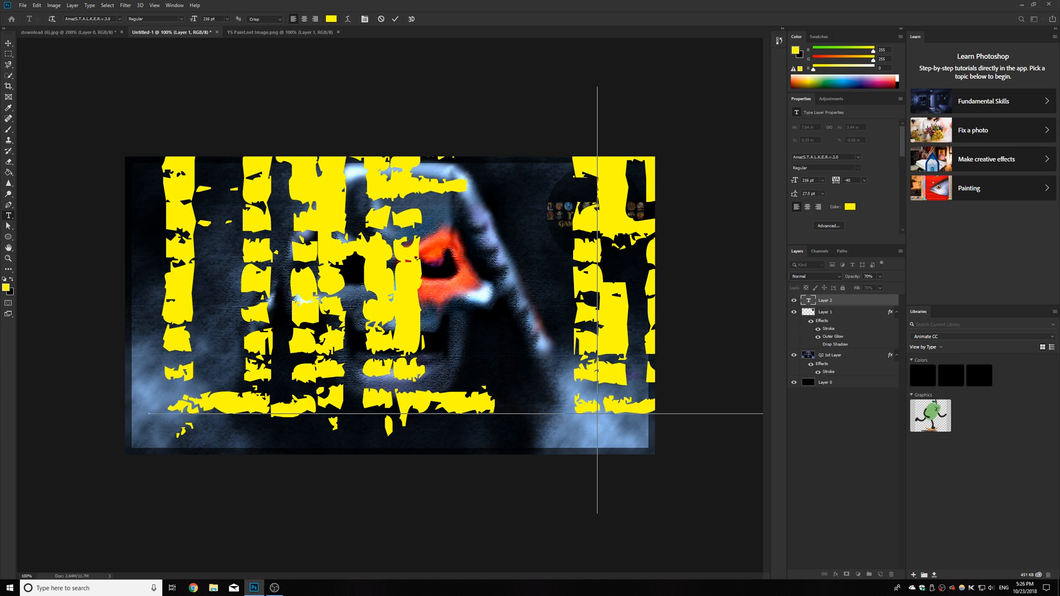
key("BackSpace")
key("BackSpace")
key("BackSpace")
key("BackSpace")
key("BackSpace")
key("BackSpace")
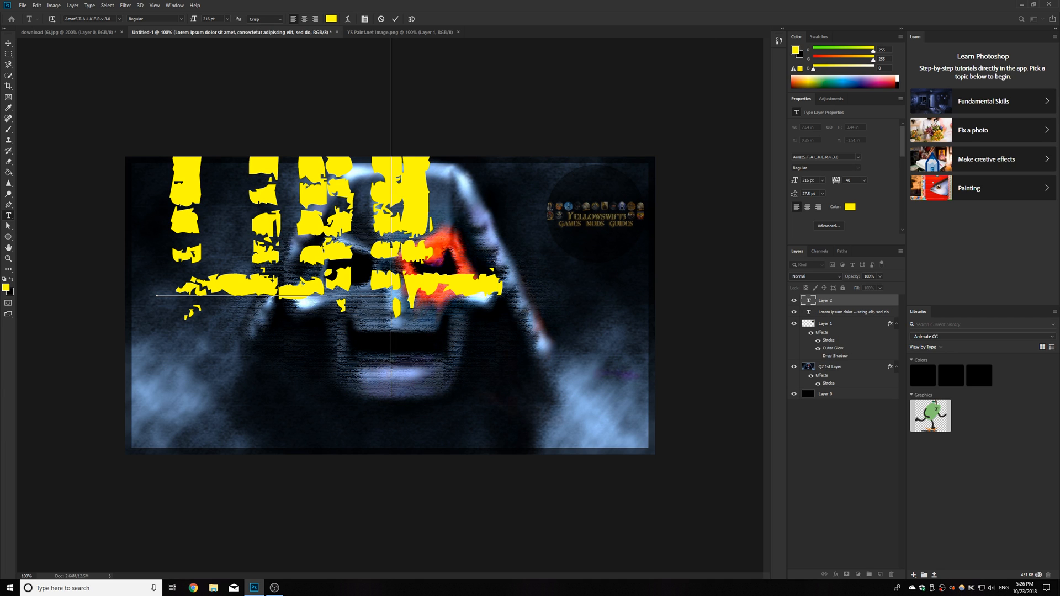
key("BackSpace")
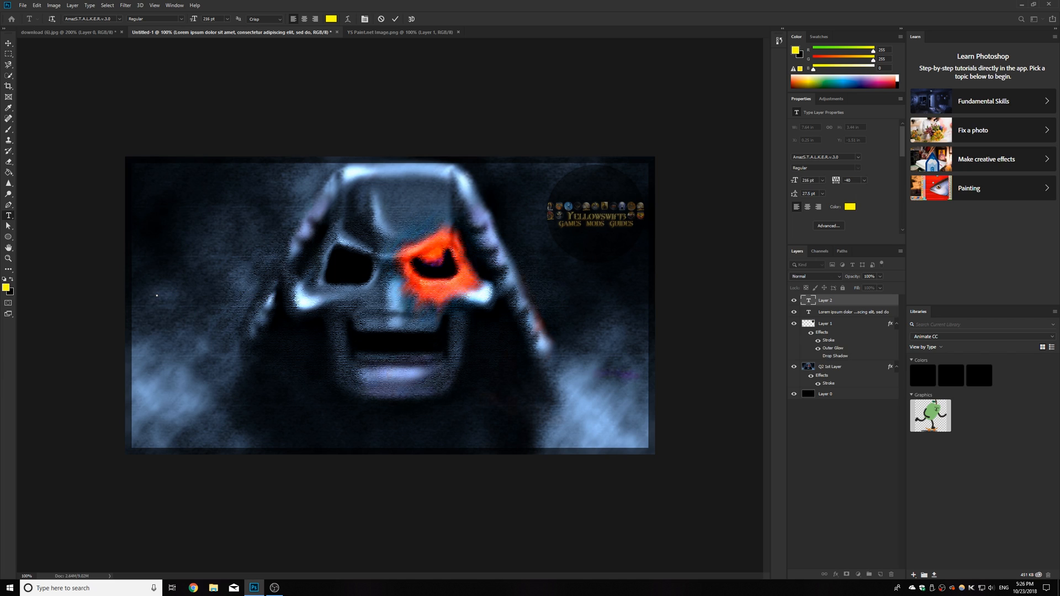
Step: Enter the text "#32" in the new text layer, retyping the digits once
type("#")
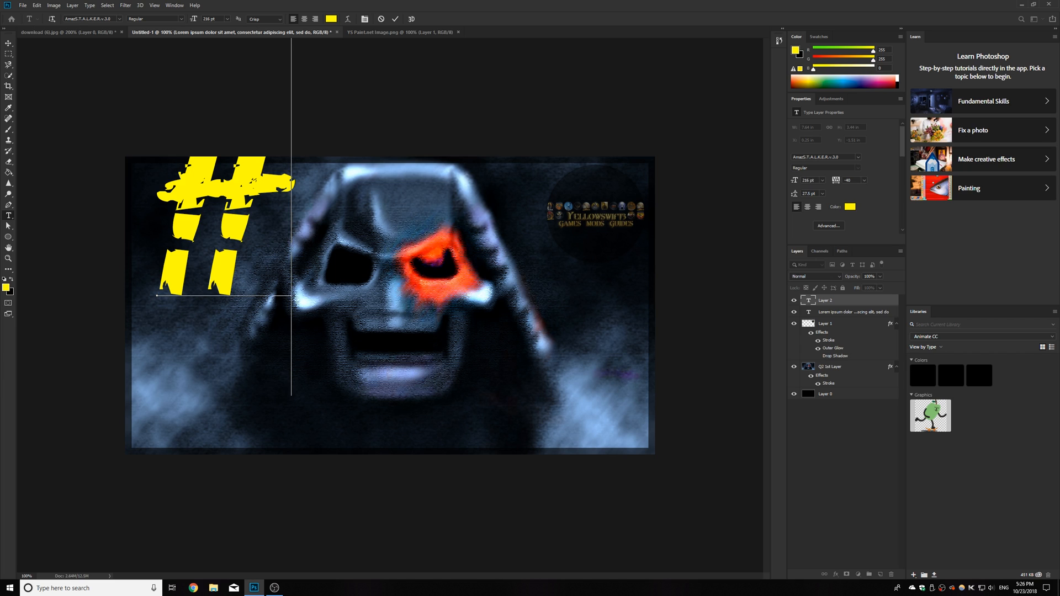
type("01")
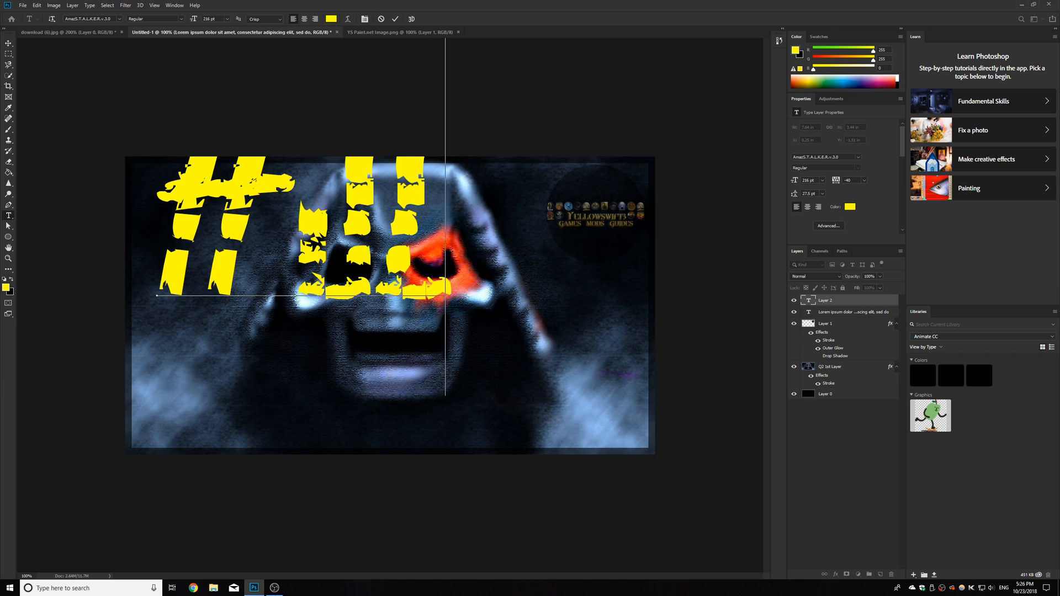
key("BackSpace")
key("BackSpace")
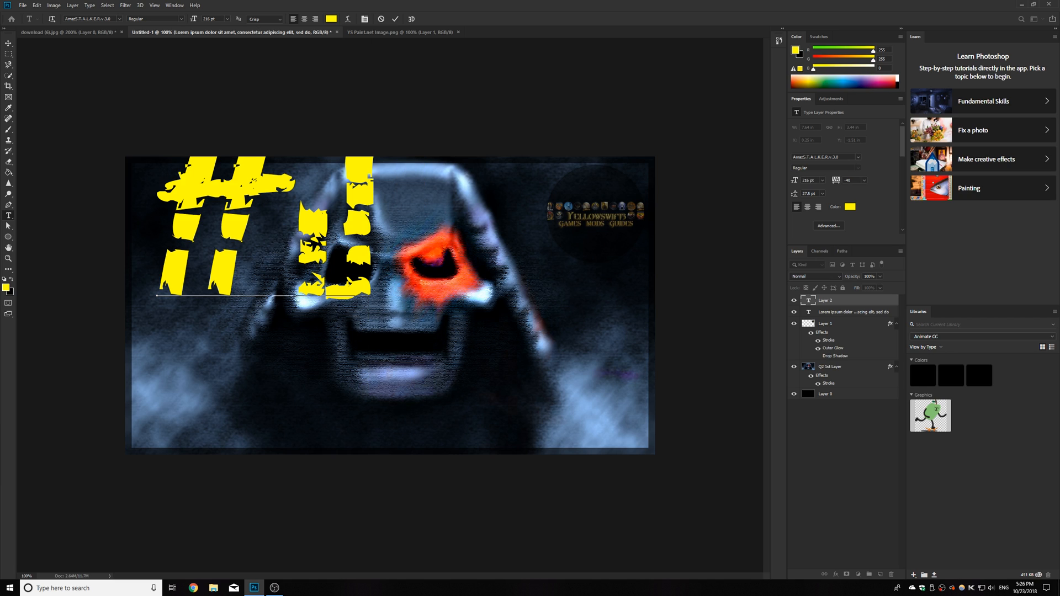
type("01")
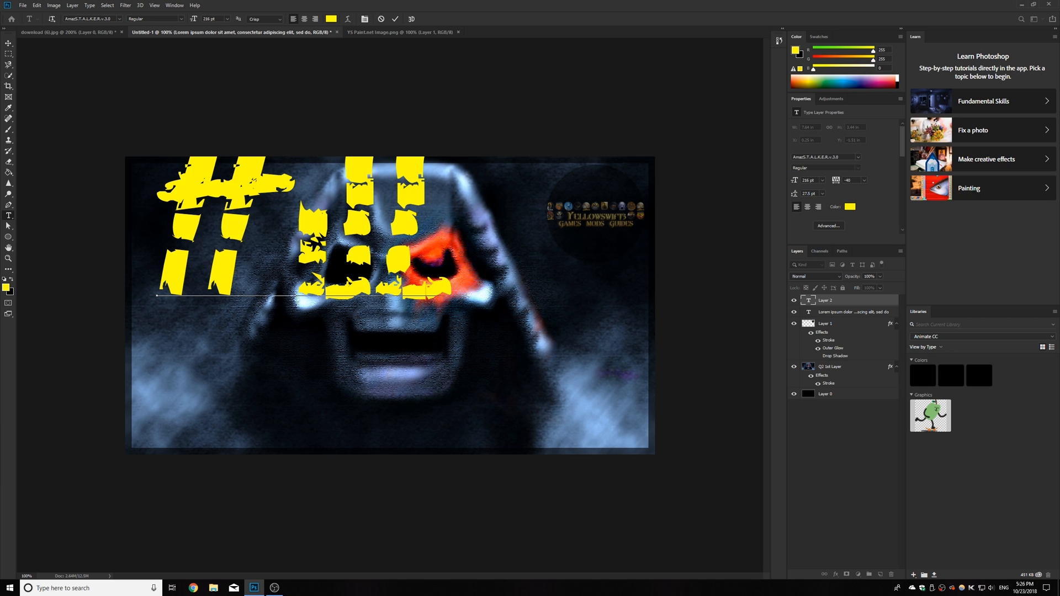
Step: Set the whole "#32" text to the Denver Broncos Custom font at 116 pt and commit it
key("ctrl+a")
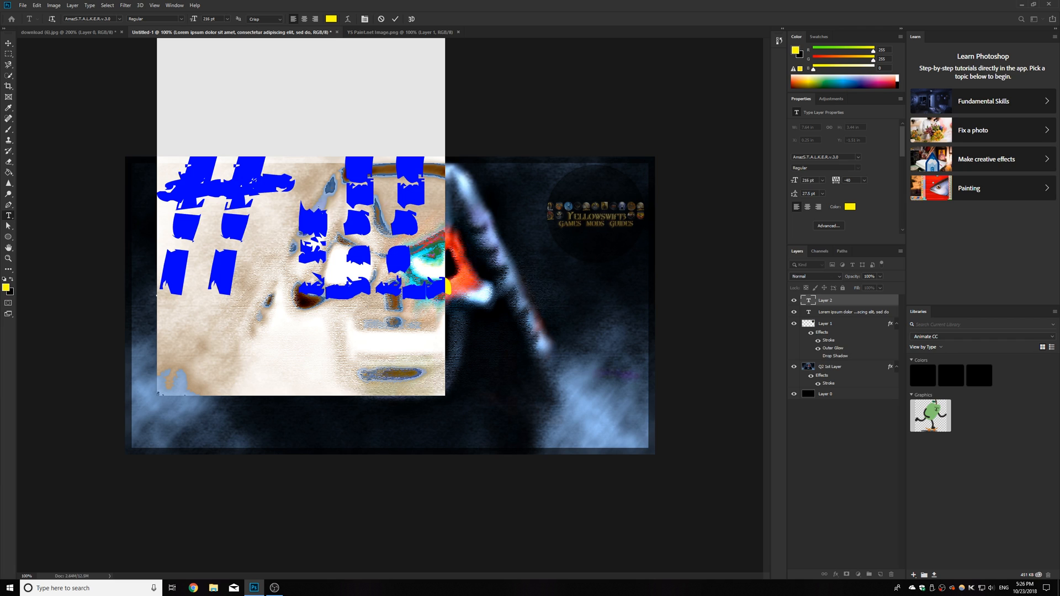
left_click(119, 19)
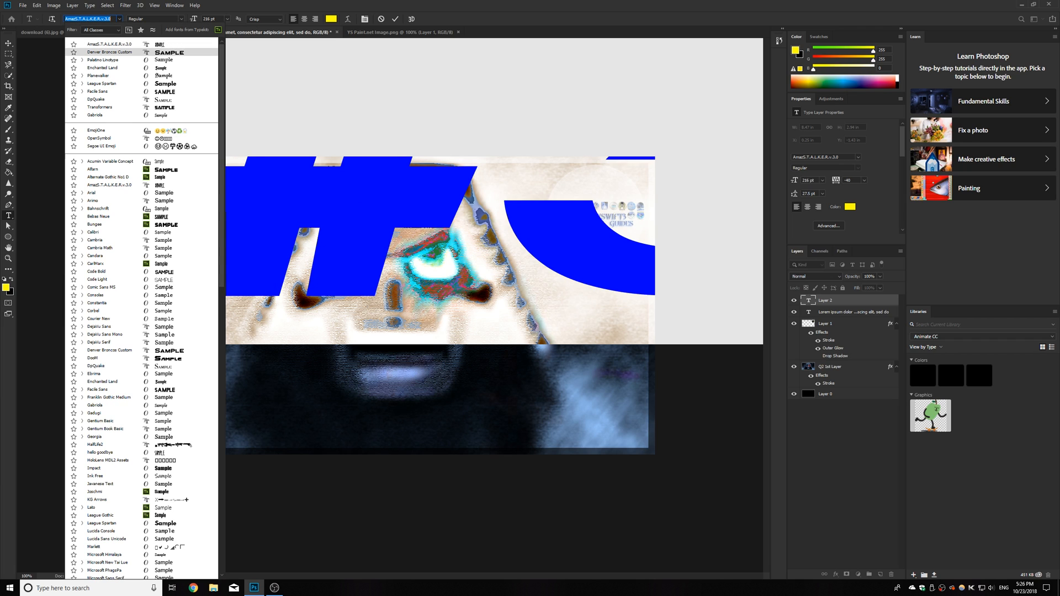
left_click(105, 52)
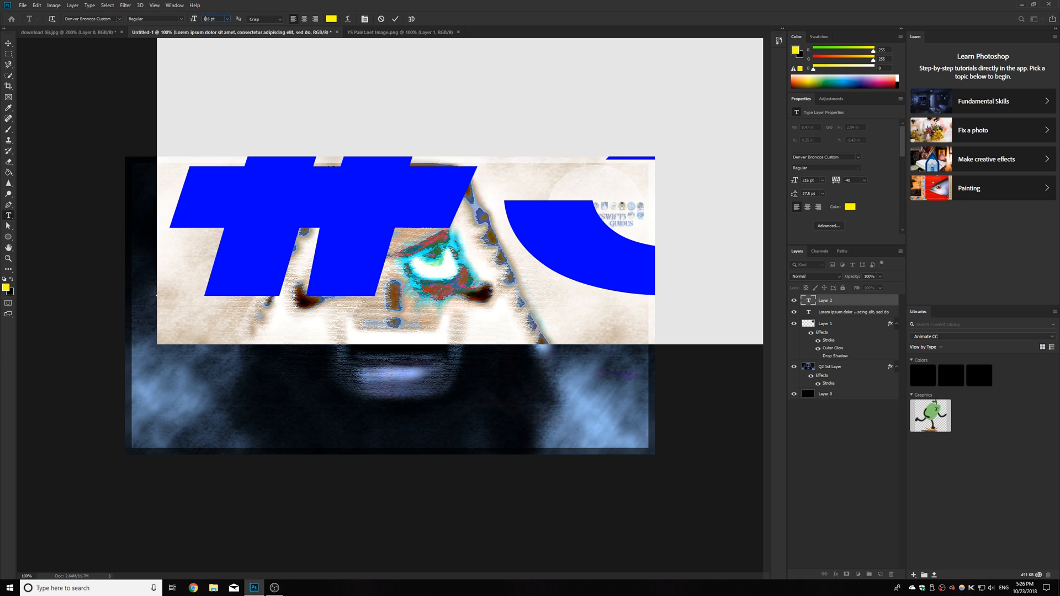
key("Return")
key("v")
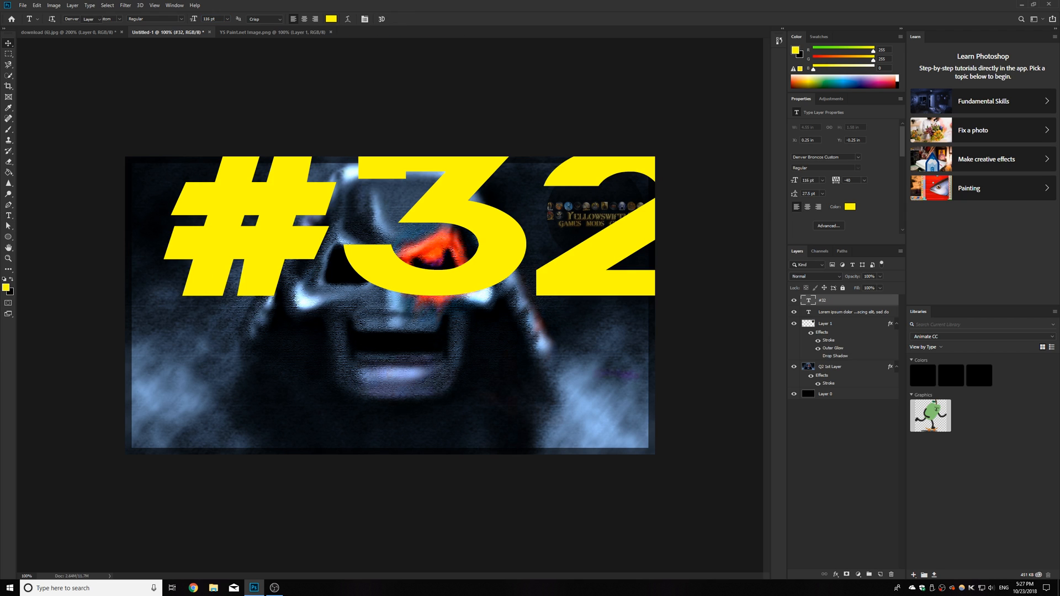
Step: Reduce the "#32" text to 72 pt and move it to the lower-left corner of the artwork
left_click_drag(224, 188, 185, 266)
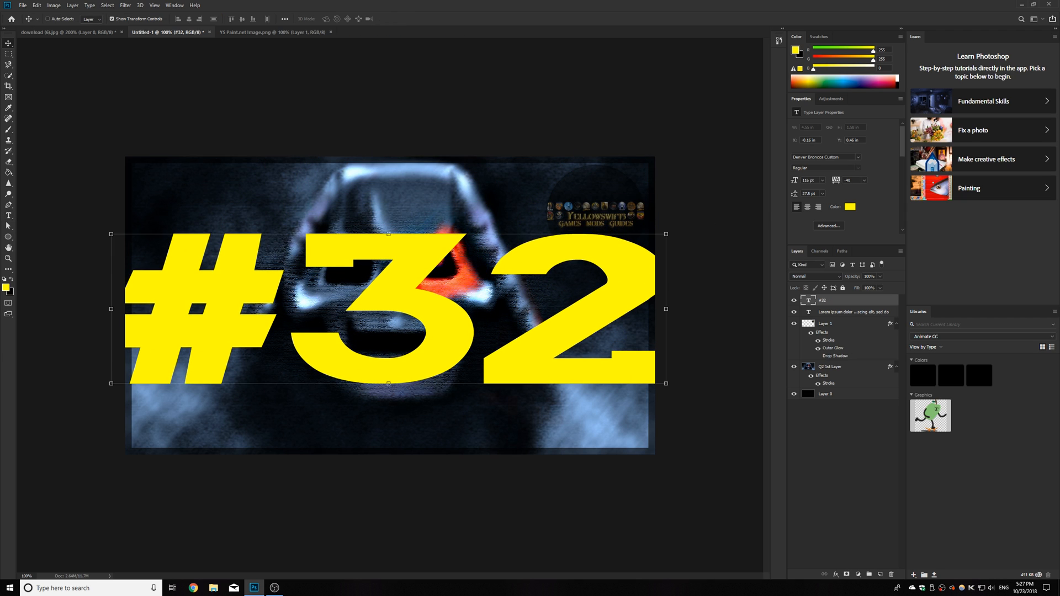
left_click(8, 216)
left_click_drag(133, 331, 646, 332)
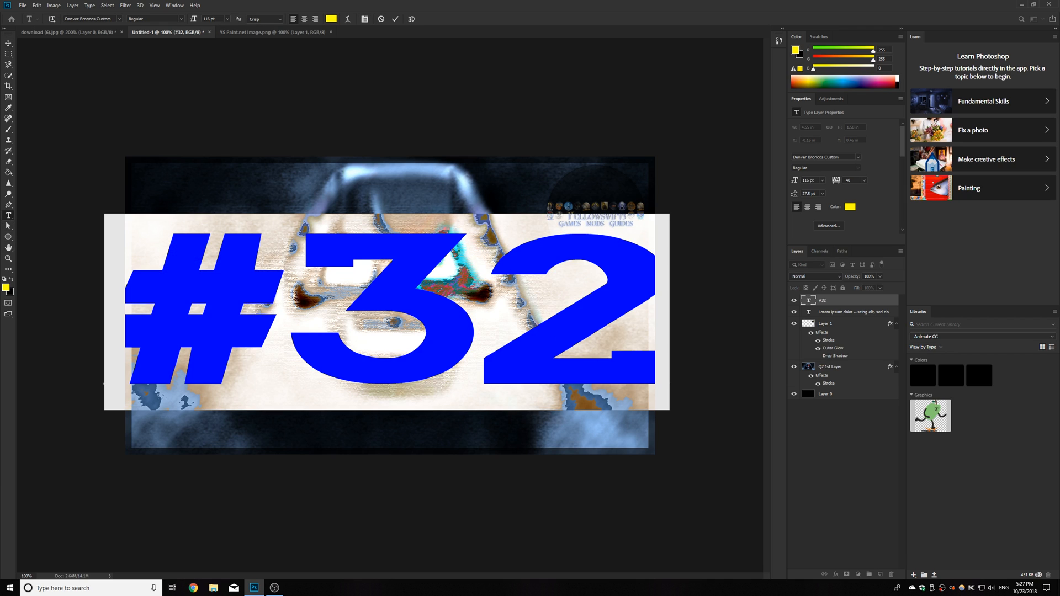
left_click(227, 19)
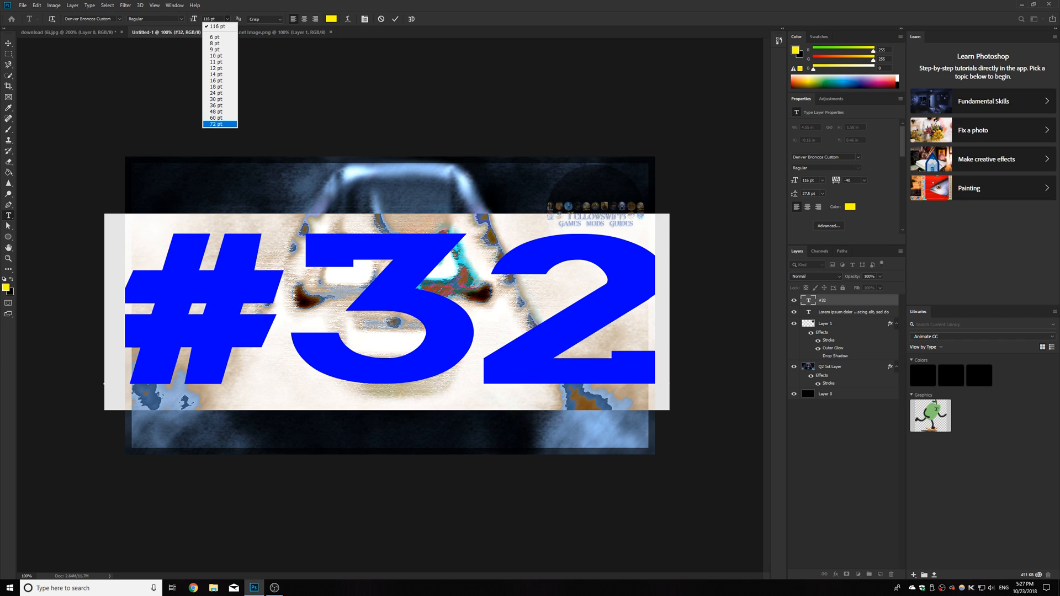
left_click(219, 124)
left_click(9, 43)
left_click_drag(206, 290, 207, 349)
Step: Set the "#32" text to 60 pt and shift it slightly to sit inside the artwork's lower-left border
key("t")
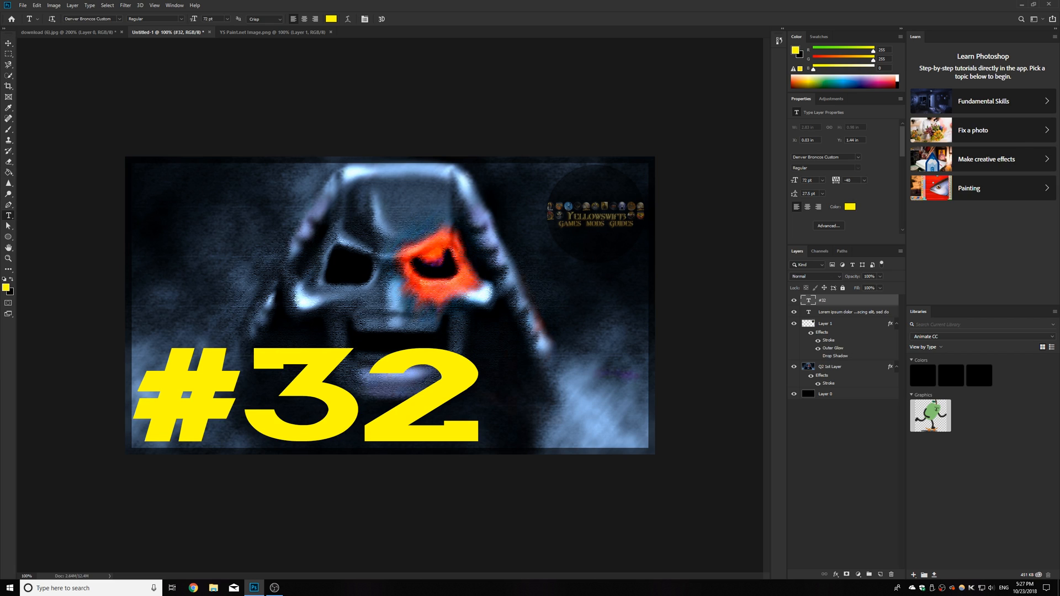
left_click_drag(137, 399, 478, 398)
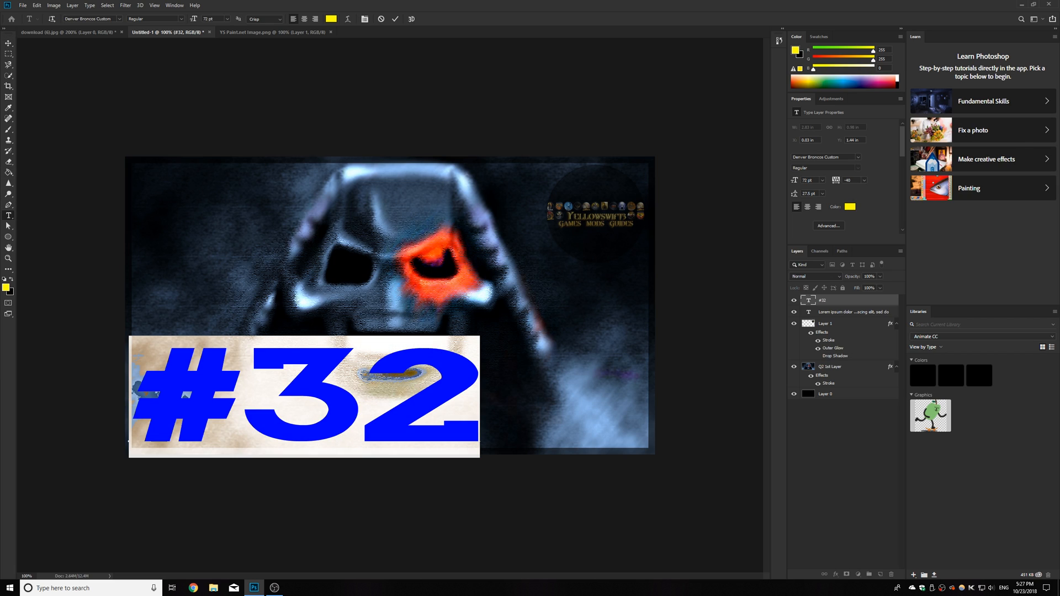
left_click(227, 19)
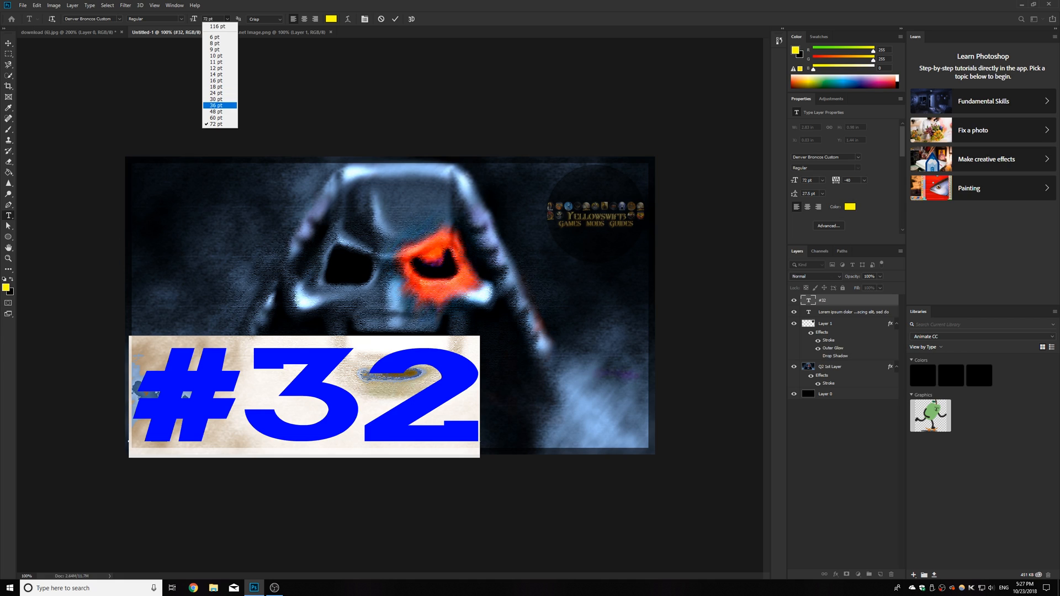
left_click(215, 118)
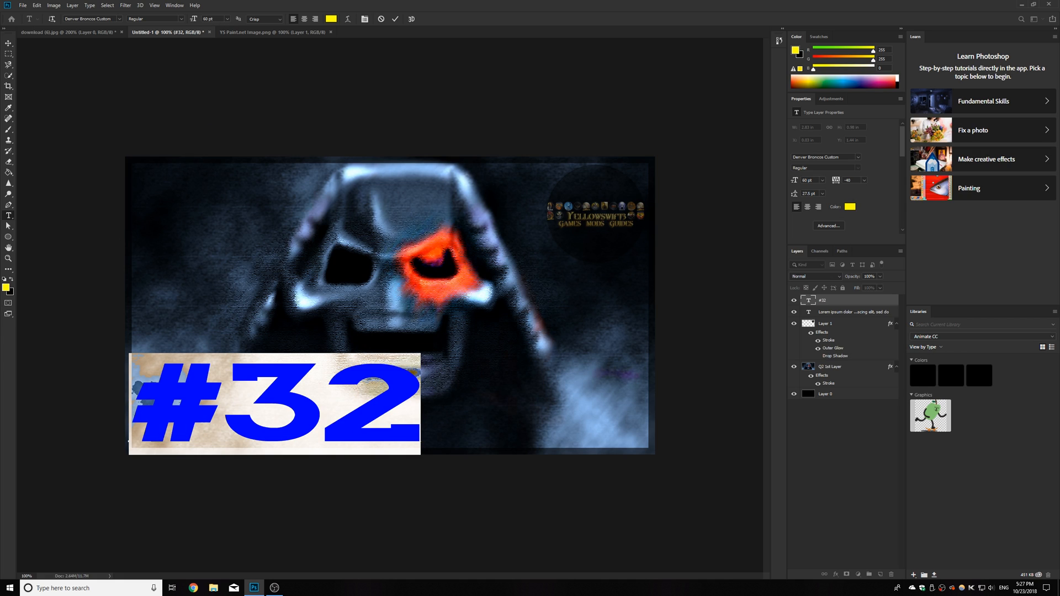
left_click(9, 43)
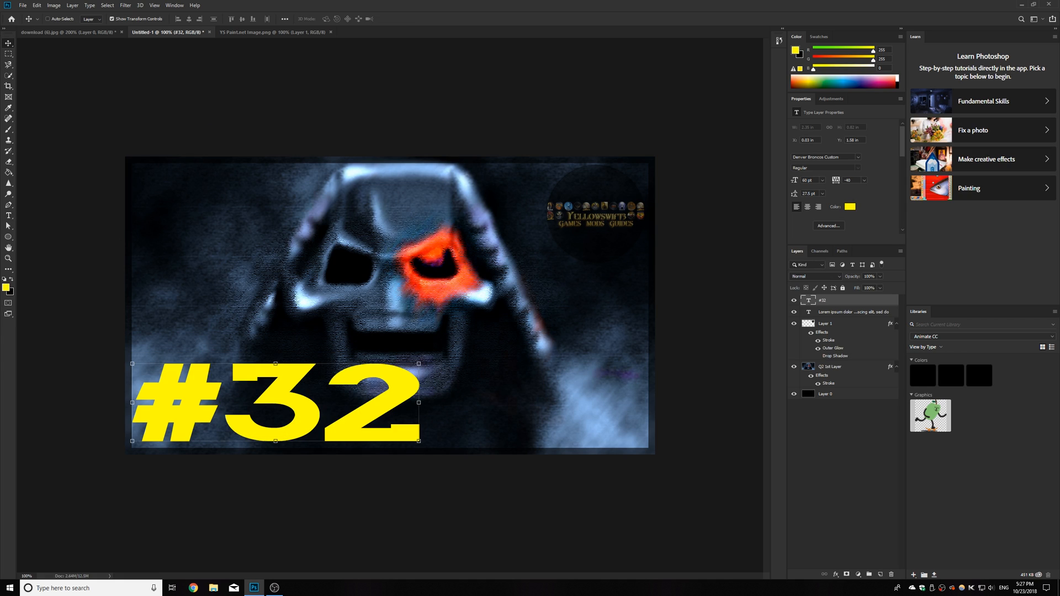
left_click_drag(196, 362, 201, 365)
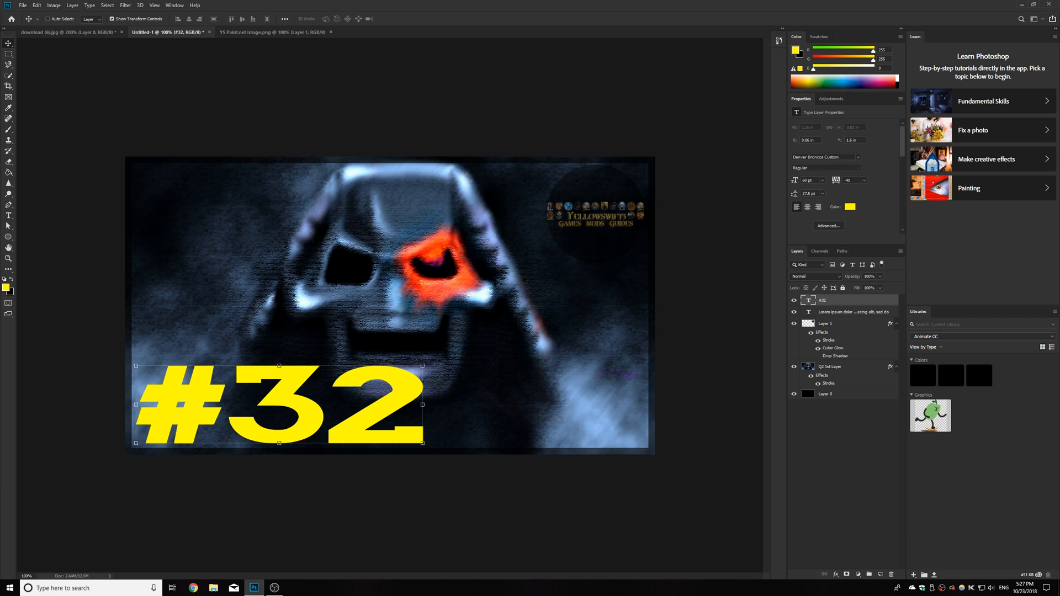
Step: Add a Gradient Overlay to the "#32" layer's style and load the Photographic Toning gradient presets
key("a")
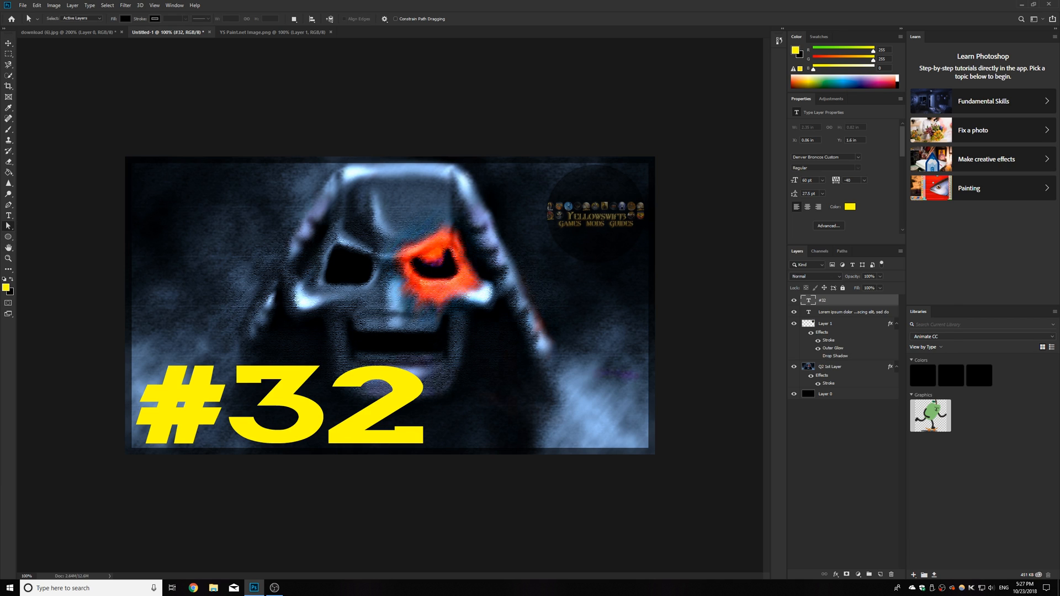
right_click(843, 300)
left_click(864, 213)
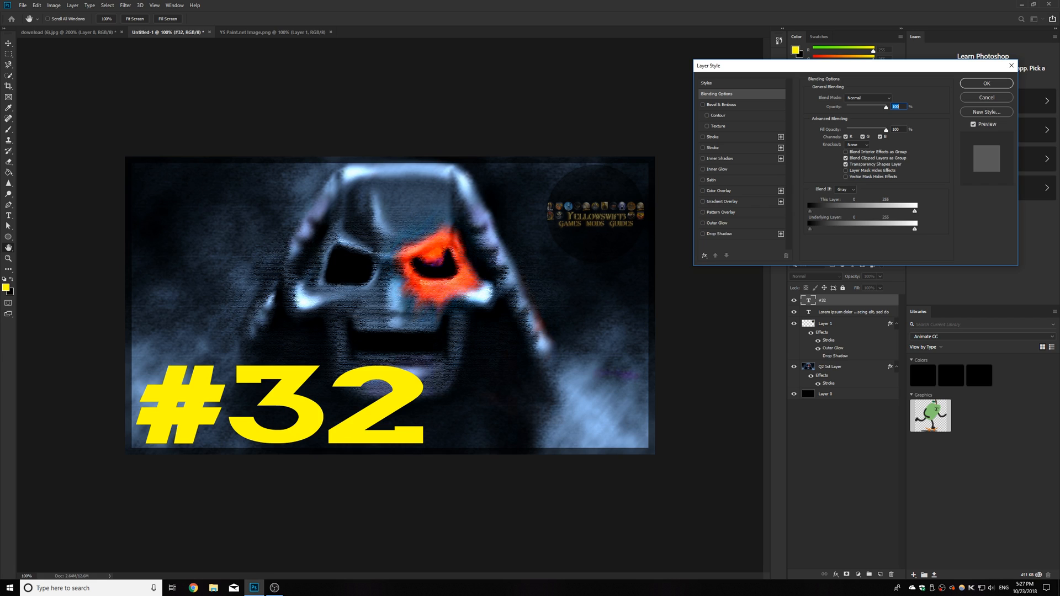
left_click(896, 106)
left_click(702, 202)
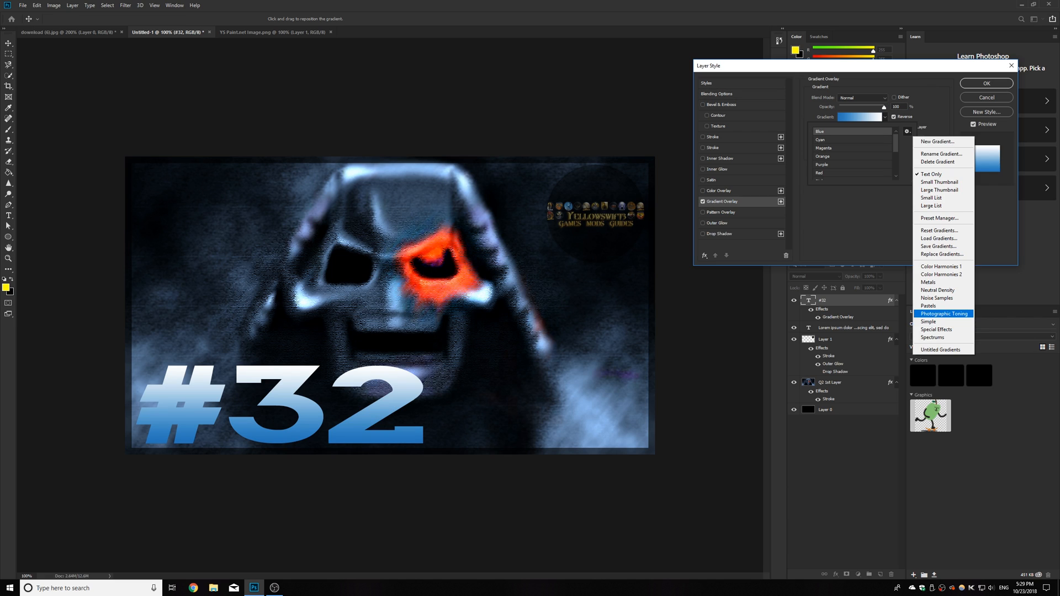
left_click(941, 315)
left_click(493, 212)
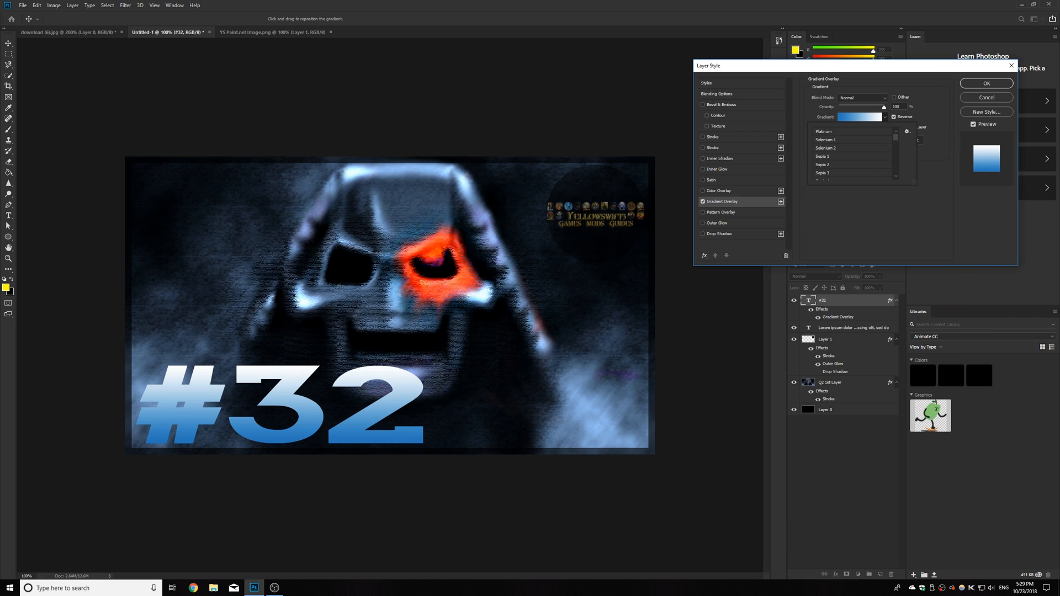
Step: Try the Platinum, Selenium 1, several Sepia and Gold 1 gradients on the "#32" text's overlay
left_click(823, 131)
left_click(826, 140)
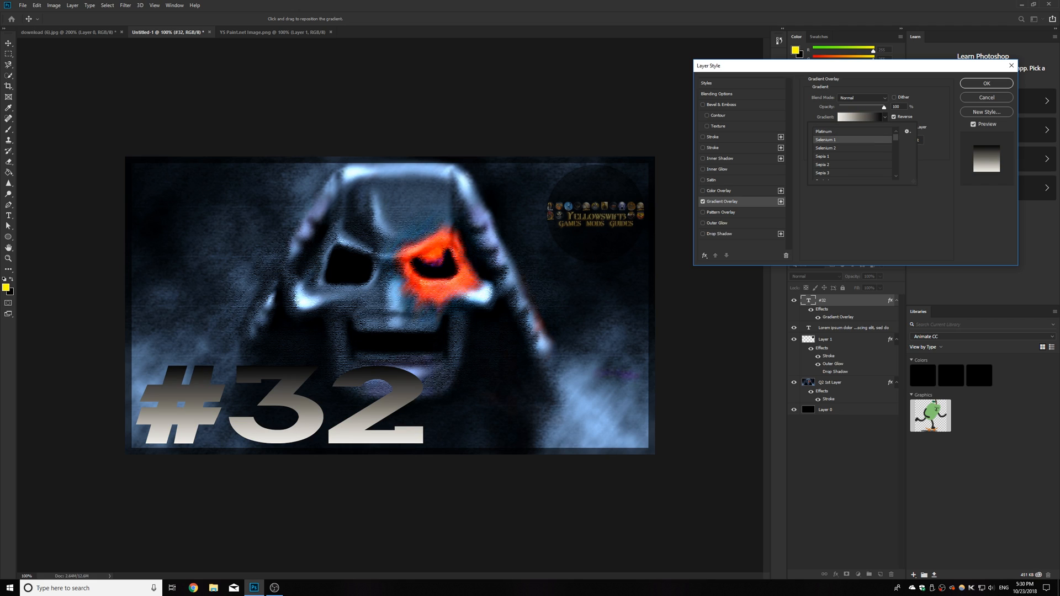
left_click(823, 156)
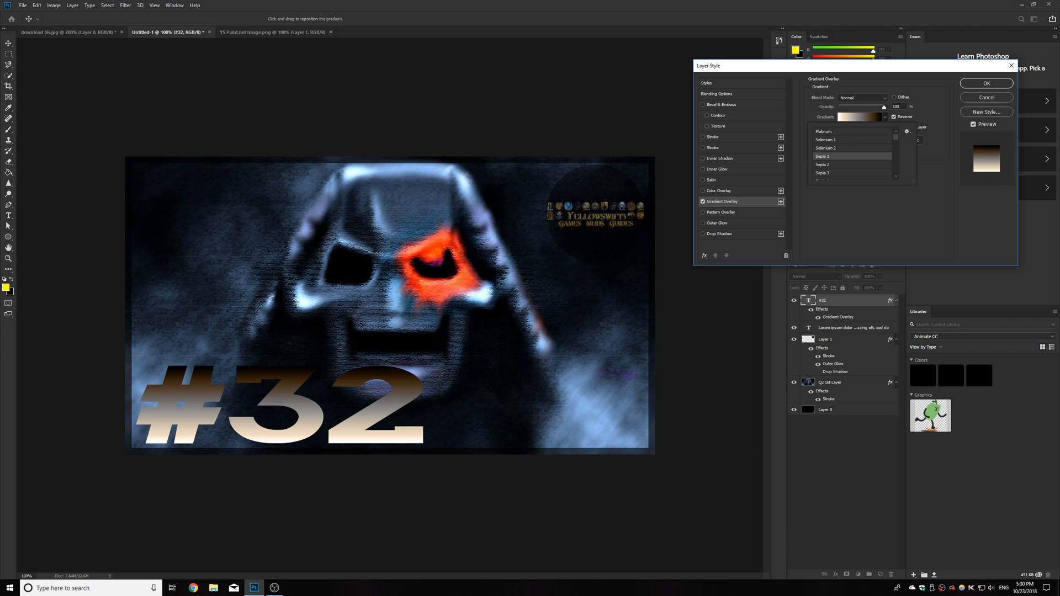
scroll(853, 154, "down", 2)
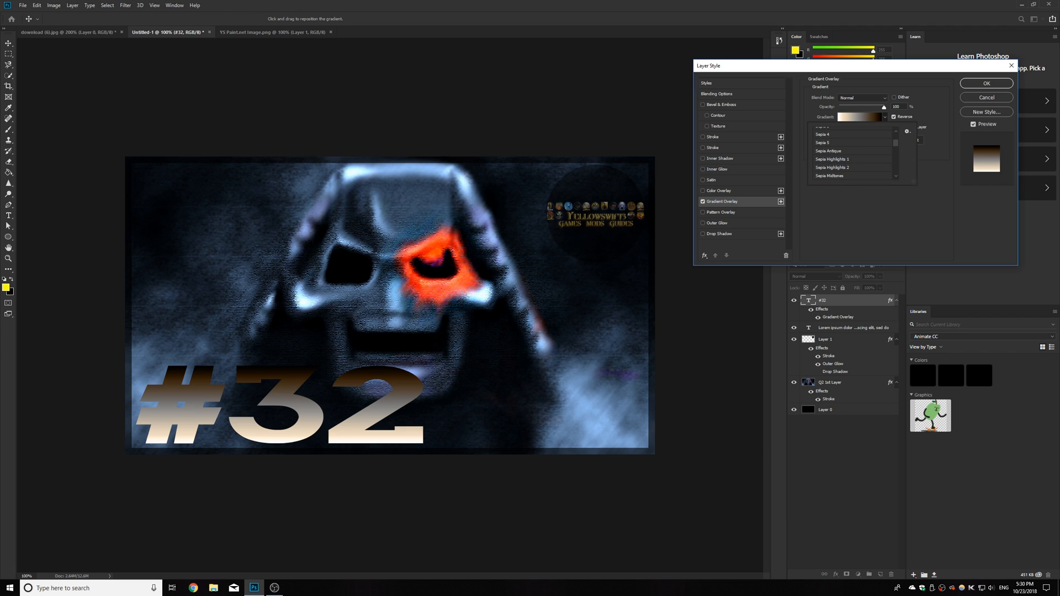
left_click(828, 151)
left_click(832, 159)
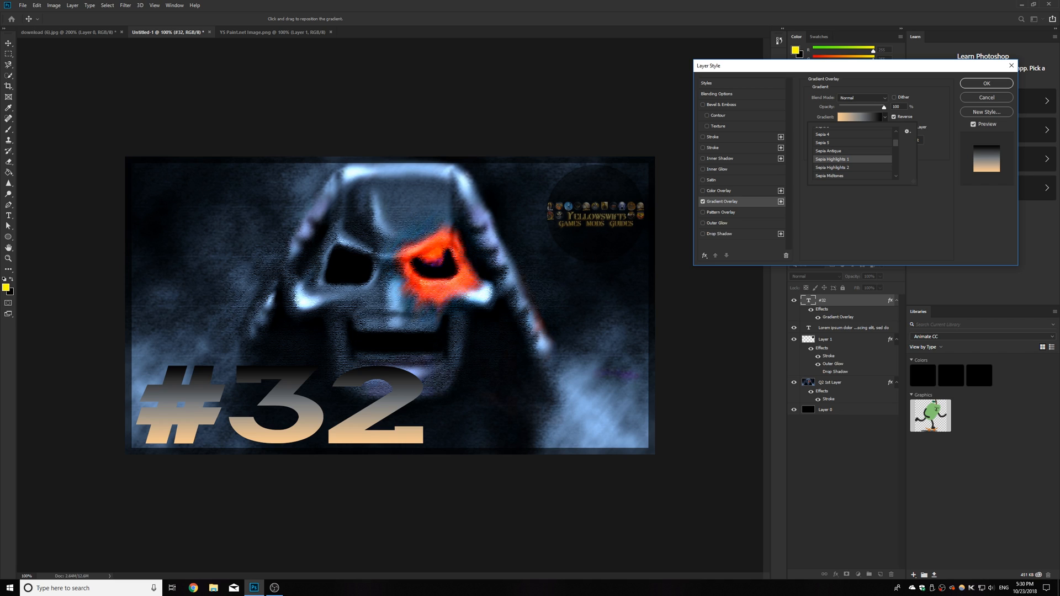
scroll(853, 154, "down", 2)
left_click(830, 145)
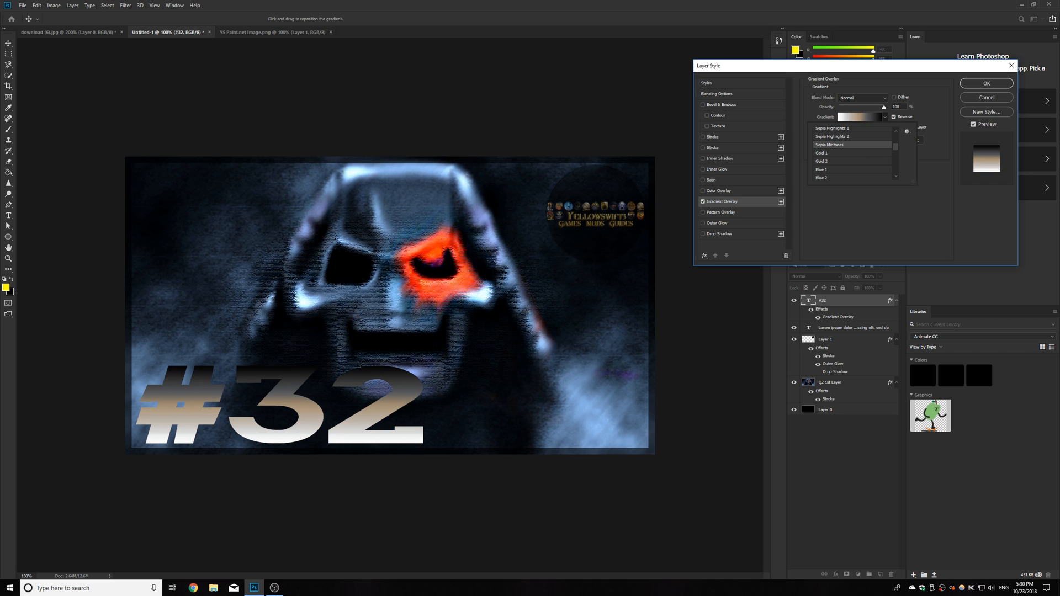
left_click(822, 153)
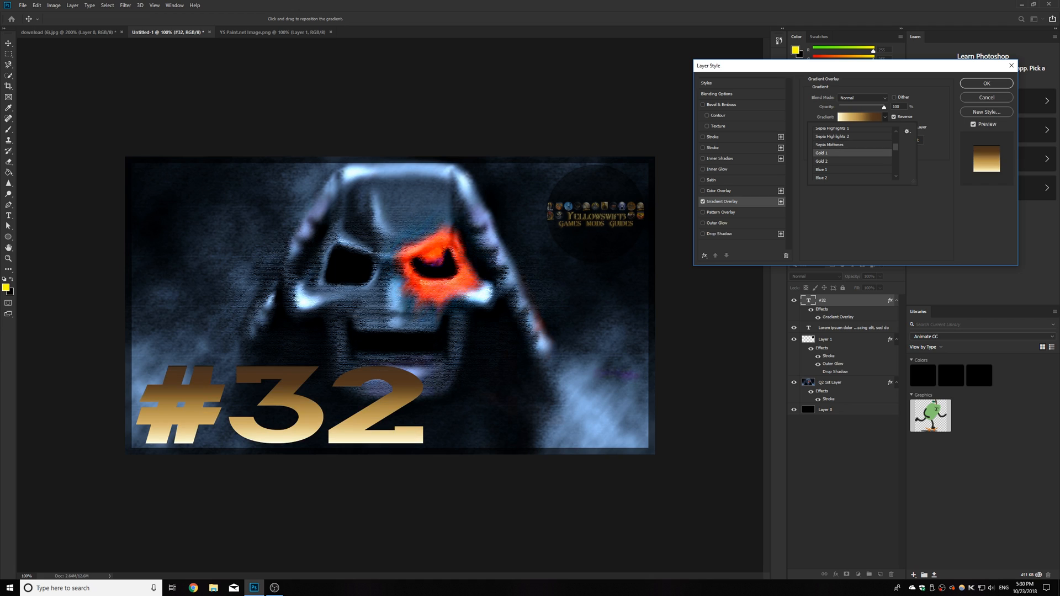
Step: Try the copper and other cobalt presets, and set the overlay to the Cobalt-Iron 1 gradient with Reverse off
scroll(853, 153, "down", 3)
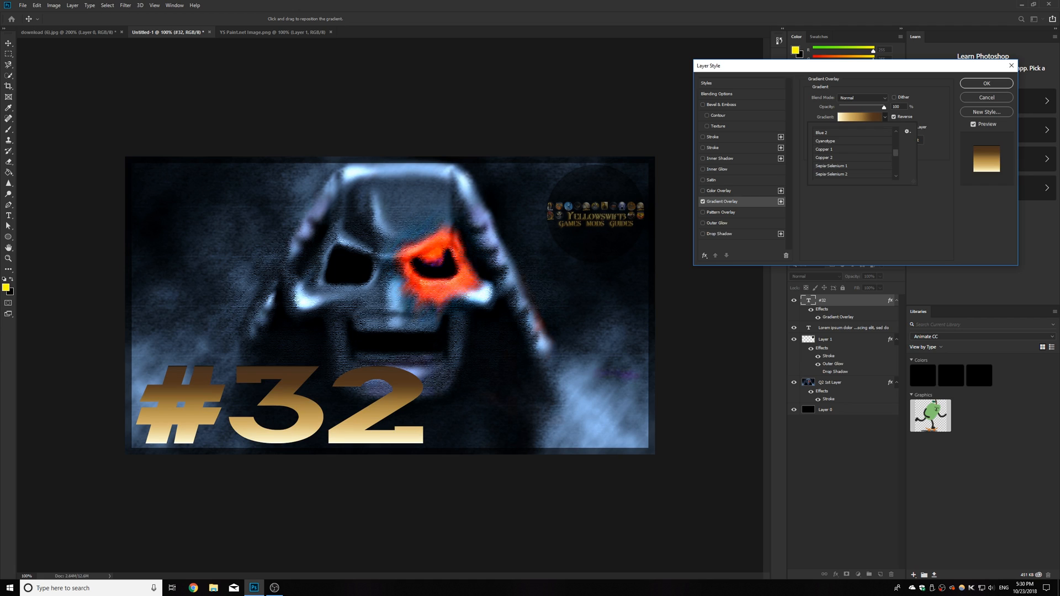
left_click(825, 149)
left_click(831, 165)
scroll(853, 153, "down", 3)
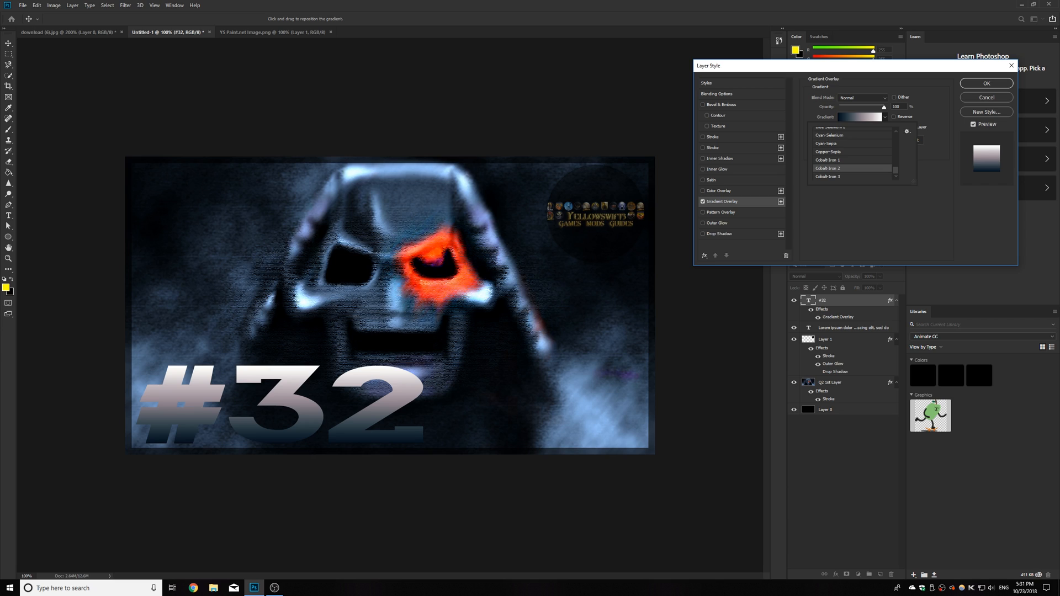
left_click(850, 177)
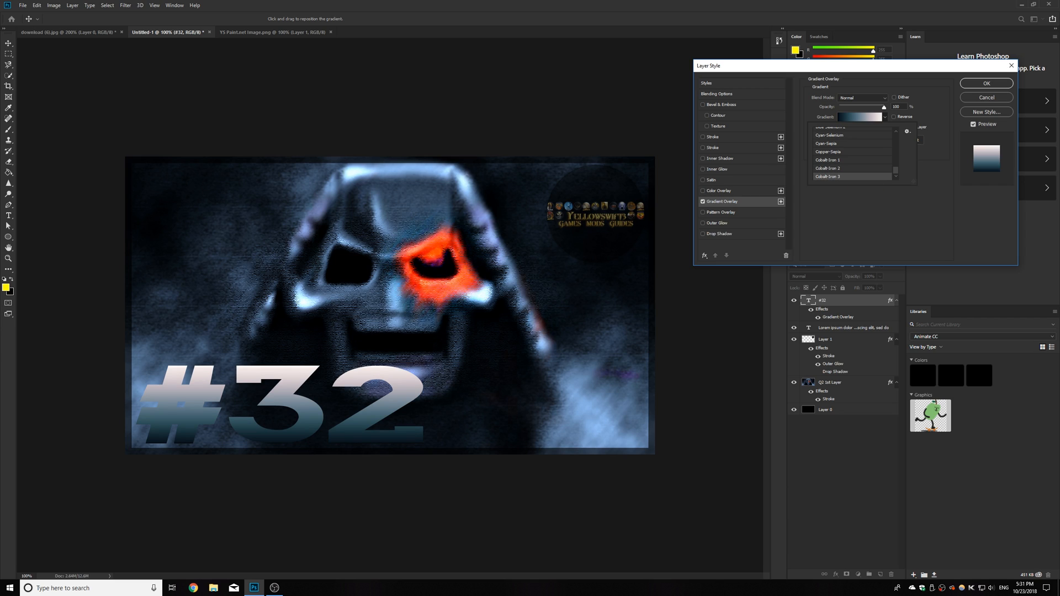
left_click(850, 160)
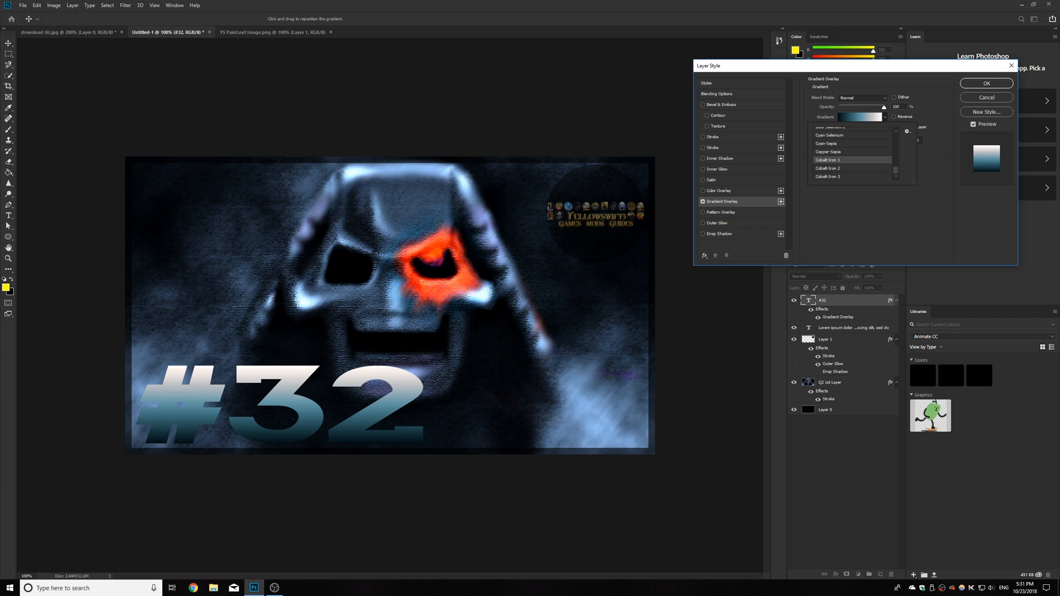
Step: Try the Screen and Luminosity blend modes on the gradient overlay and return it to Normal
left_click(863, 98)
left_click(862, 97)
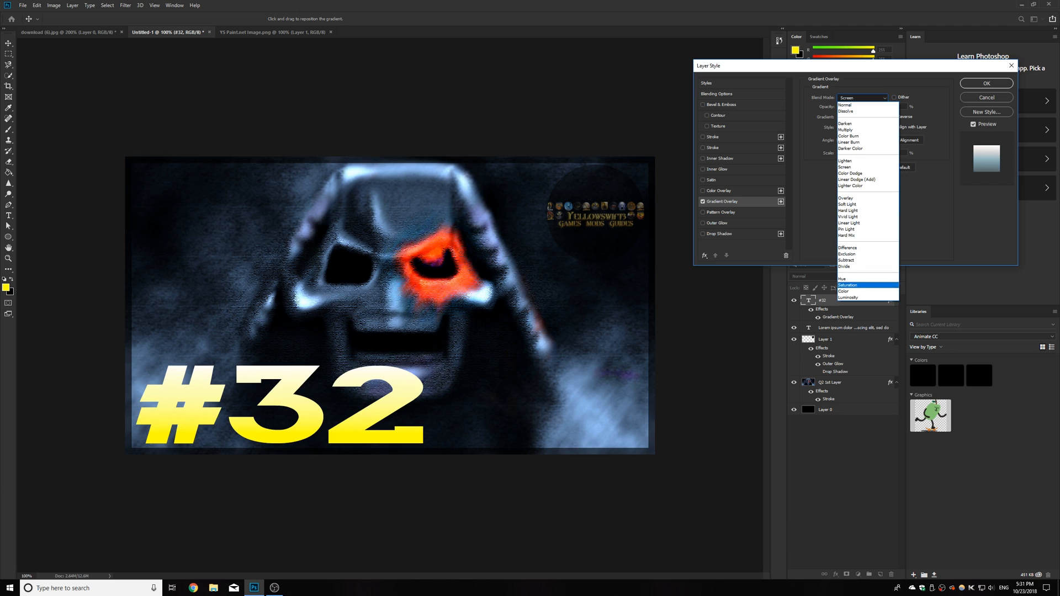
left_click(862, 297)
left_click(863, 97)
left_click(862, 105)
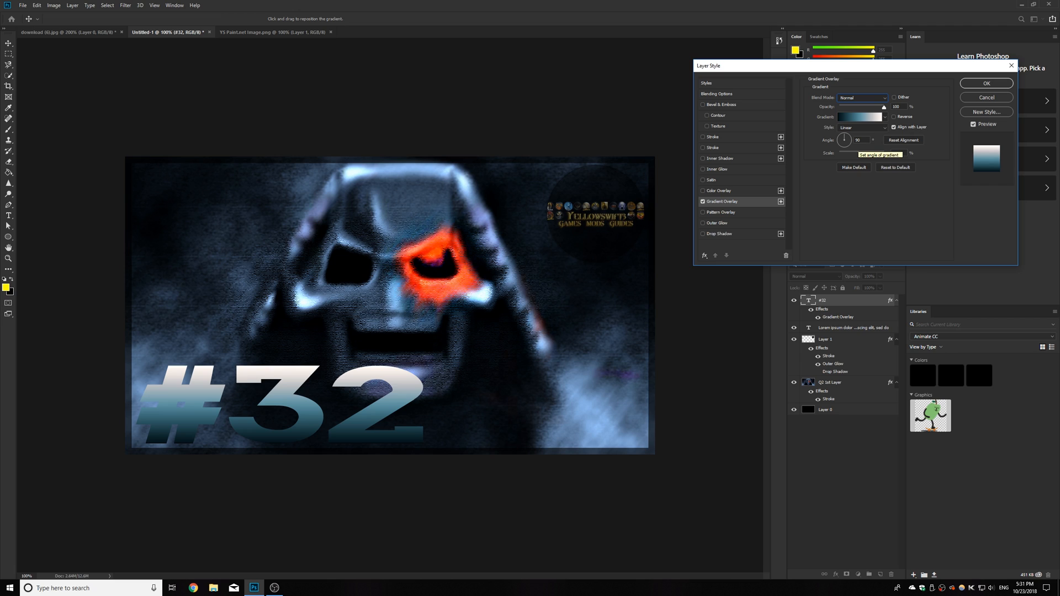
Step: Test a lower opacity and fill opacity on the "#32" layer, restore both to 100%, and apply the layer style
left_click(716, 94)
left_click_drag(886, 107, 852, 129)
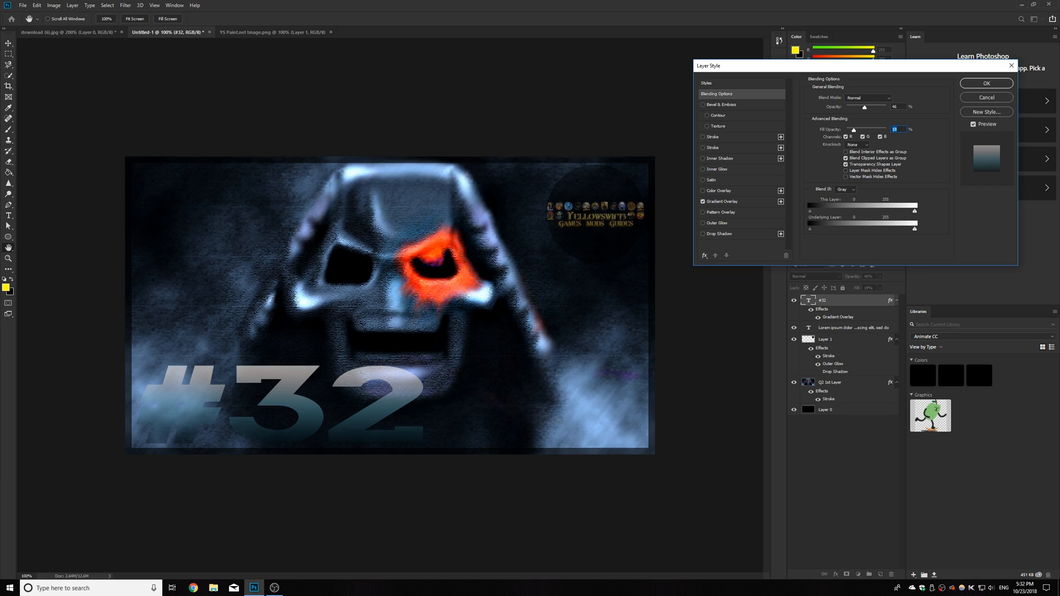
left_click_drag(864, 108, 886, 108)
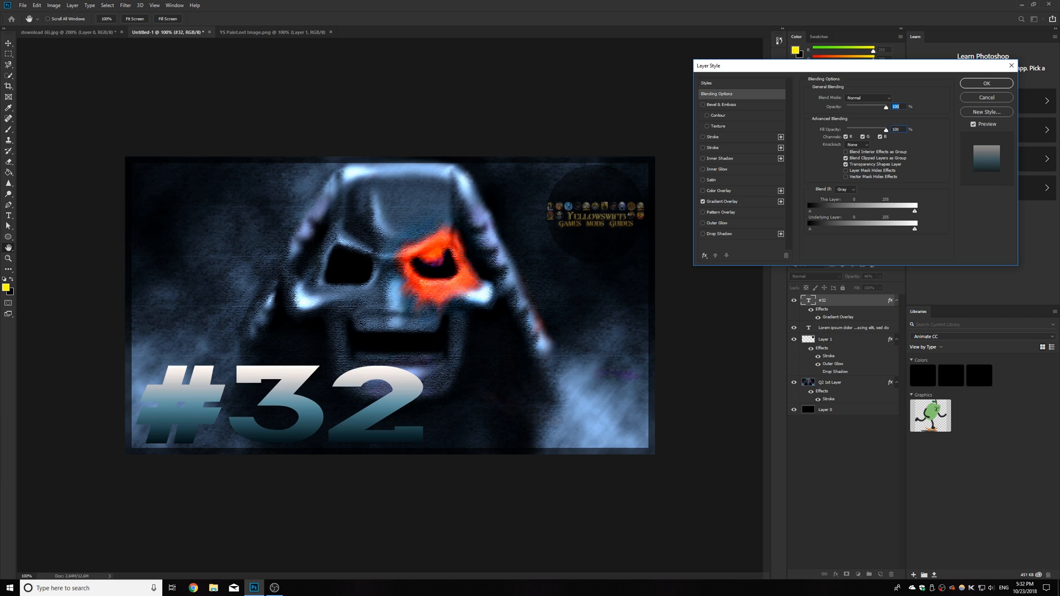
left_click(987, 83)
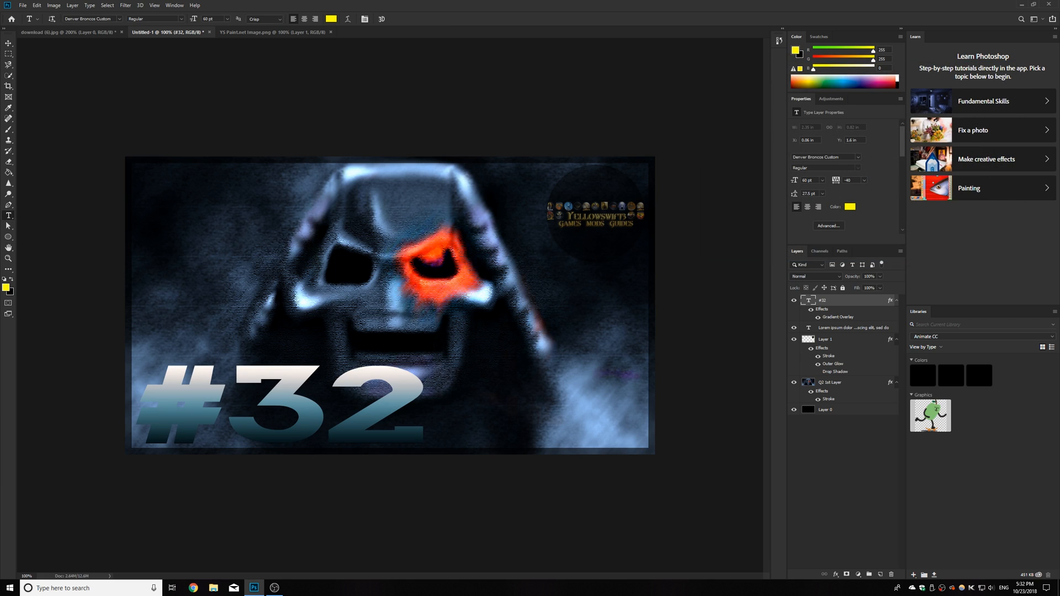
Step: Set the "#32" text to 48 pt and shift it slightly lower in the artwork's lower-left corner
left_click_drag(135, 410, 422, 409)
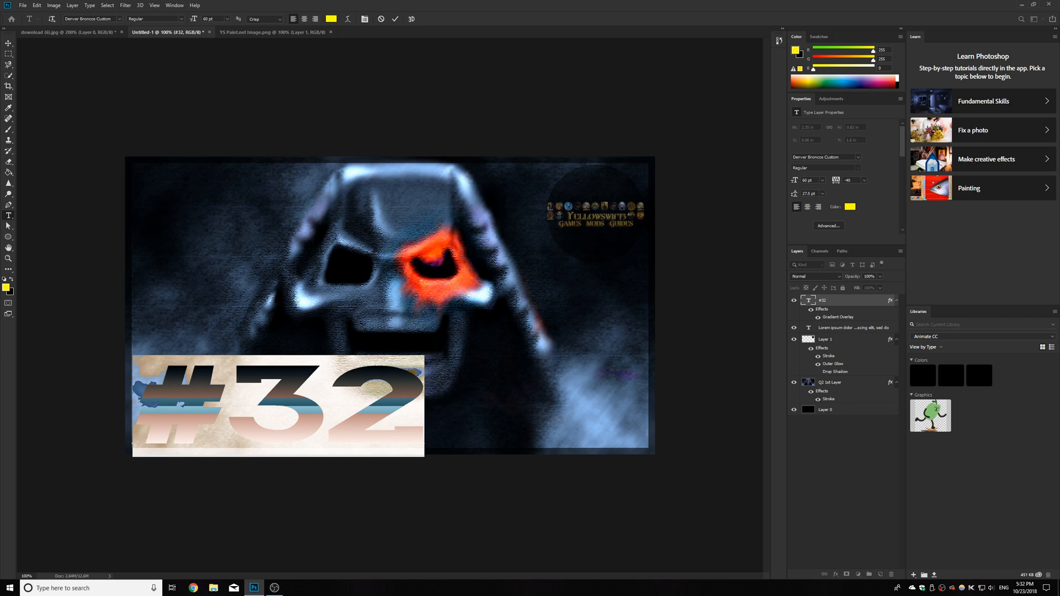
left_click(227, 18)
left_click(218, 105)
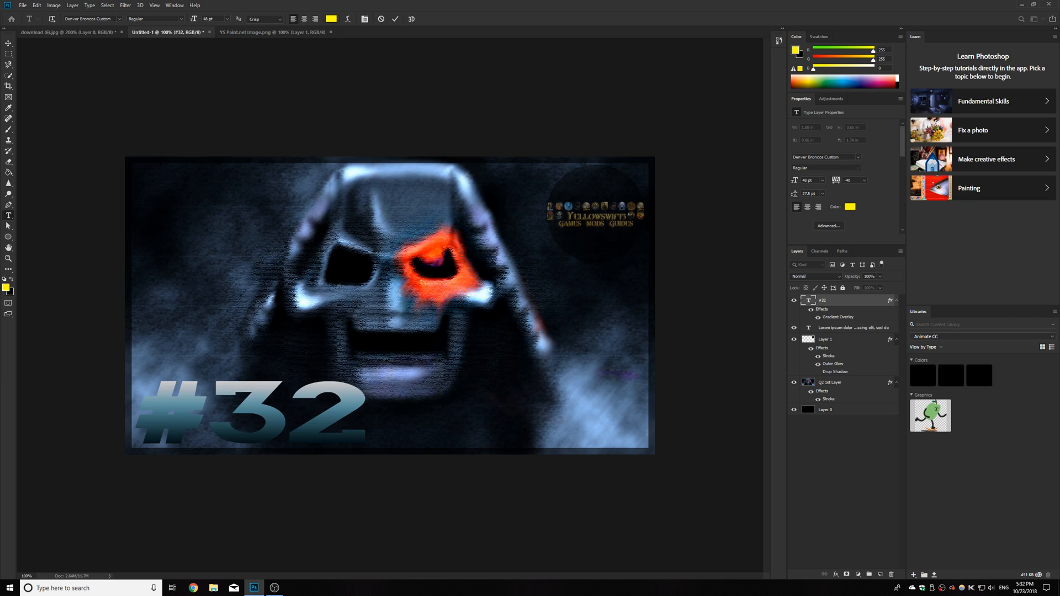
left_click(9, 226)
key("v")
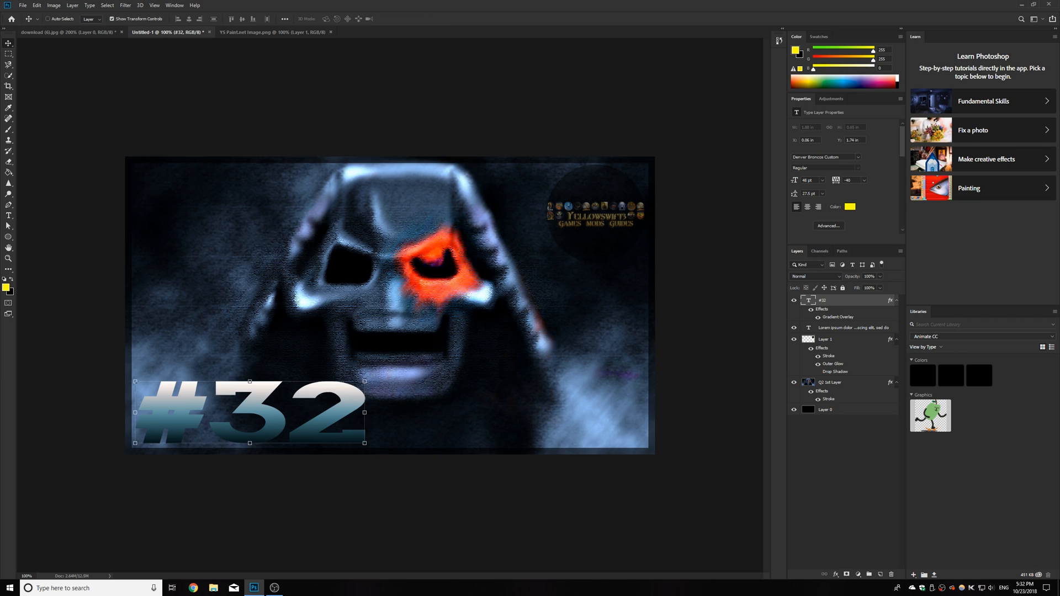
key("Up")
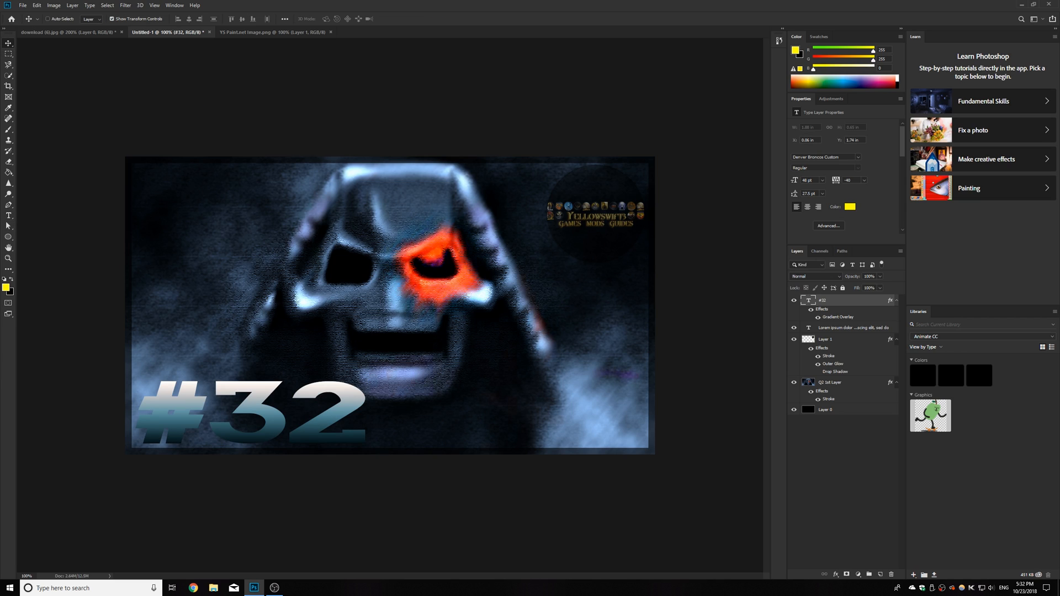
mouse_move(181, 382)
left_mouse_down()
mouse_move(176, 170)
mouse_move(180, 386)
left_mouse_up()
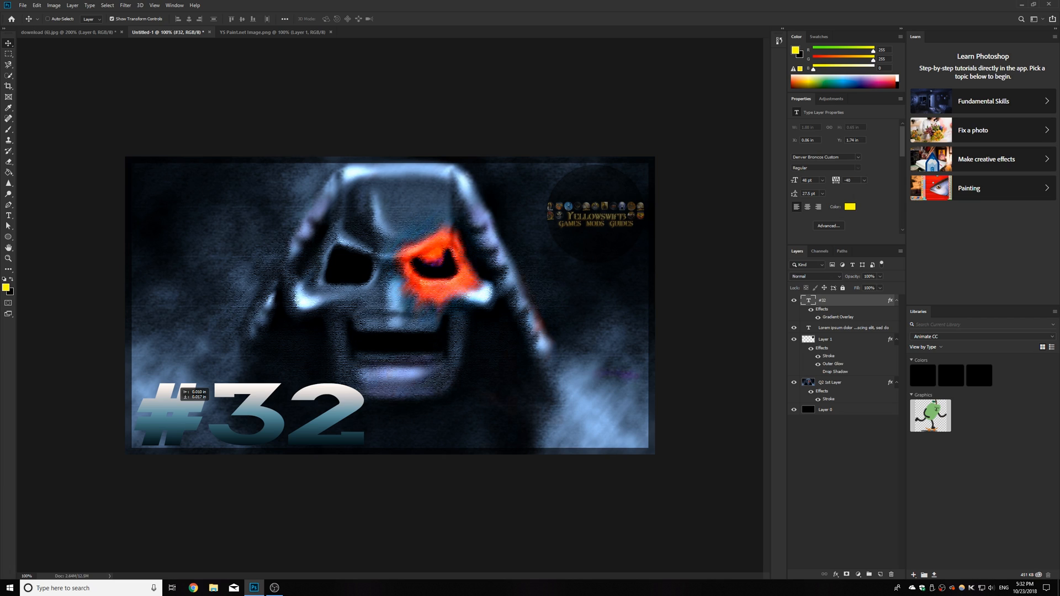
Step: Give the "#32" text layer a black (000000) drop shadow with a size of 16 px, and enable its outer glow
double_click(859, 300)
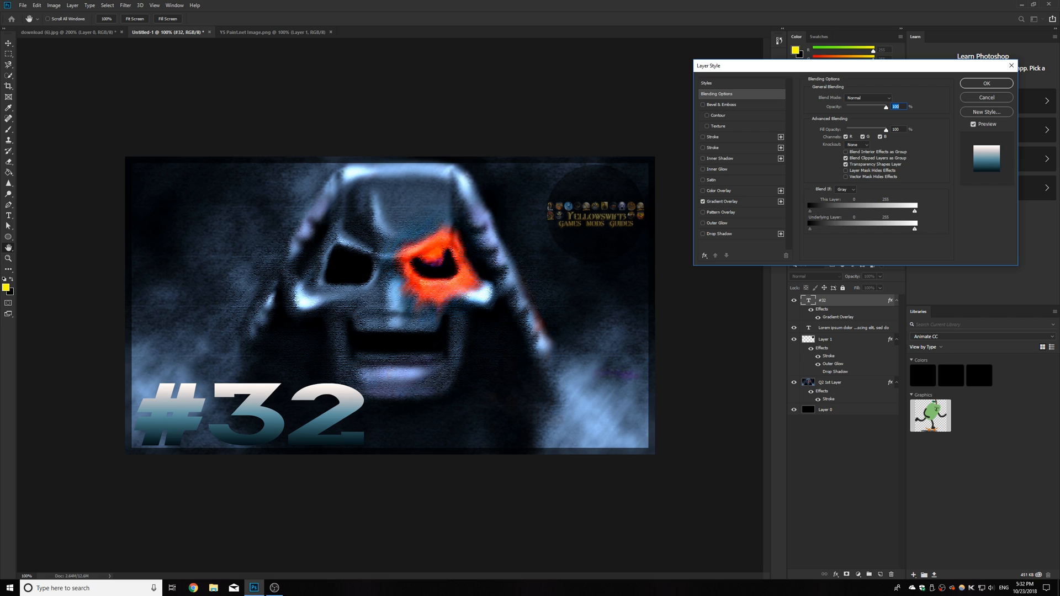
left_click(703, 234)
left_click(720, 234)
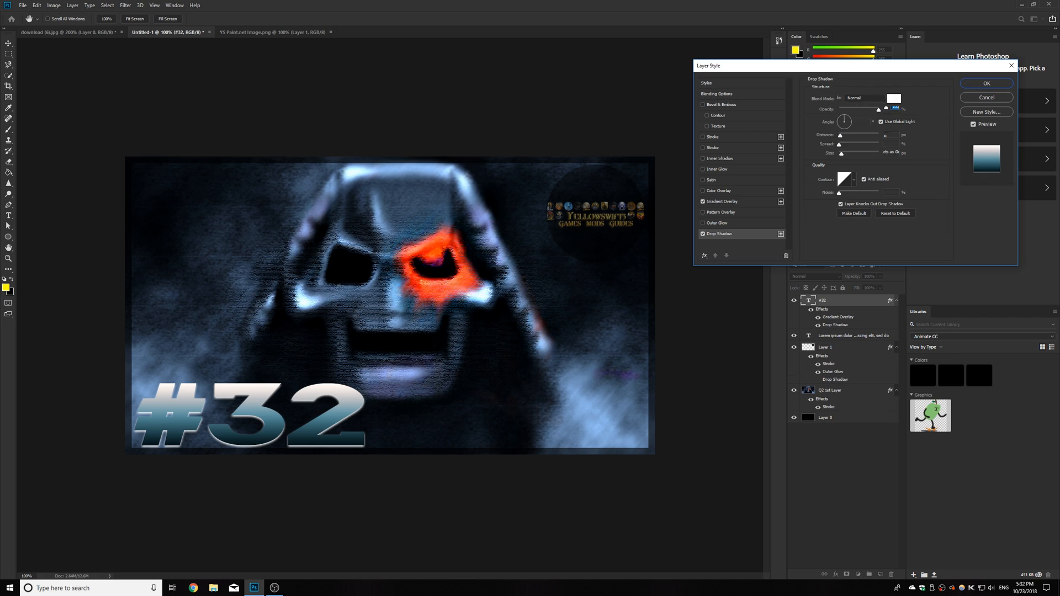
left_click(894, 99)
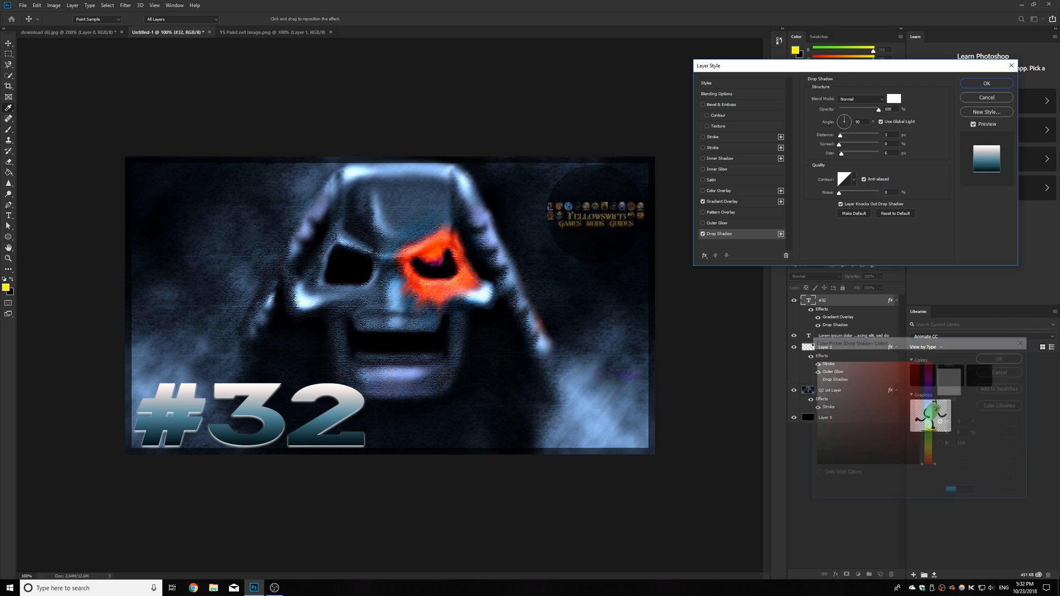
left_click_drag(820, 393, 814, 465)
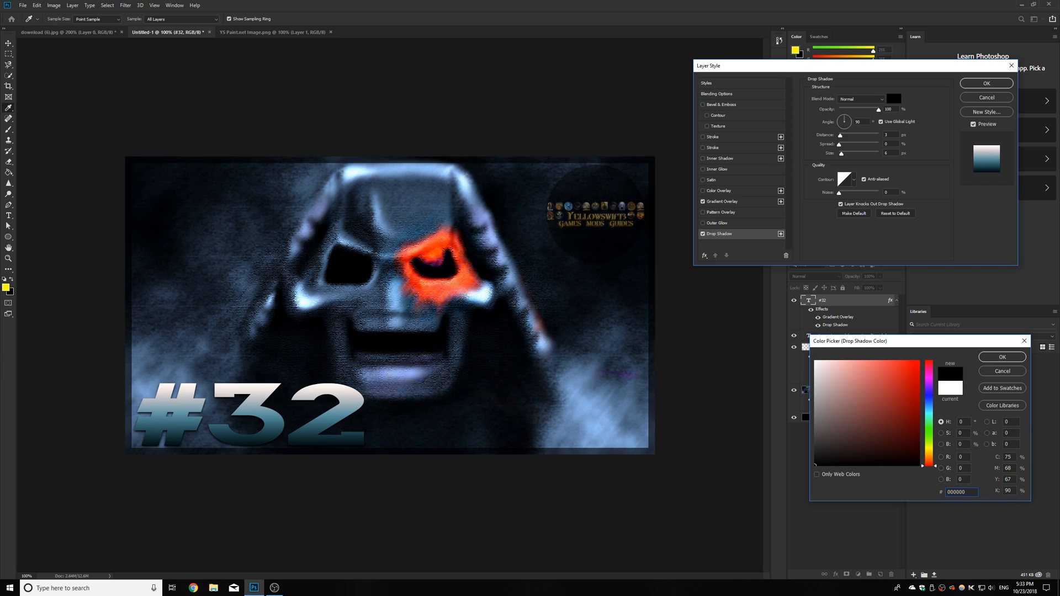
left_click(1002, 357)
left_click_drag(841, 153, 880, 154)
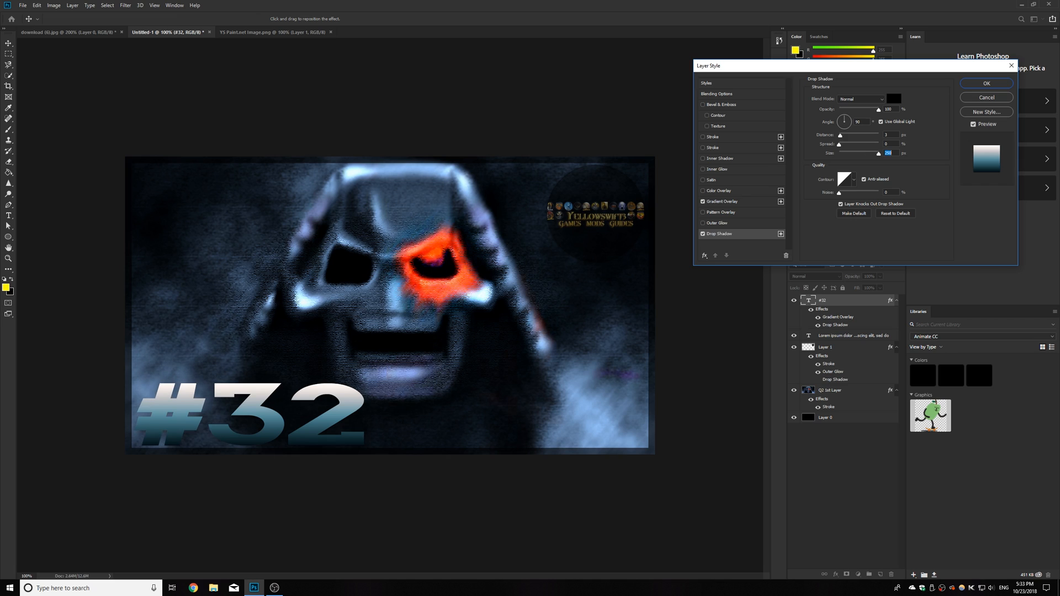
type("16")
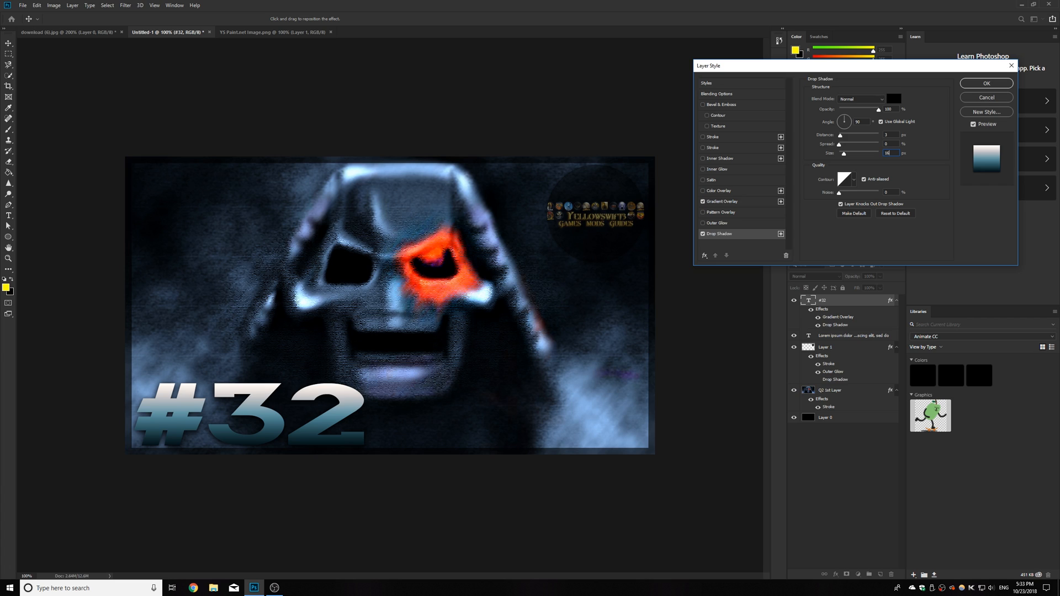
left_click(717, 223)
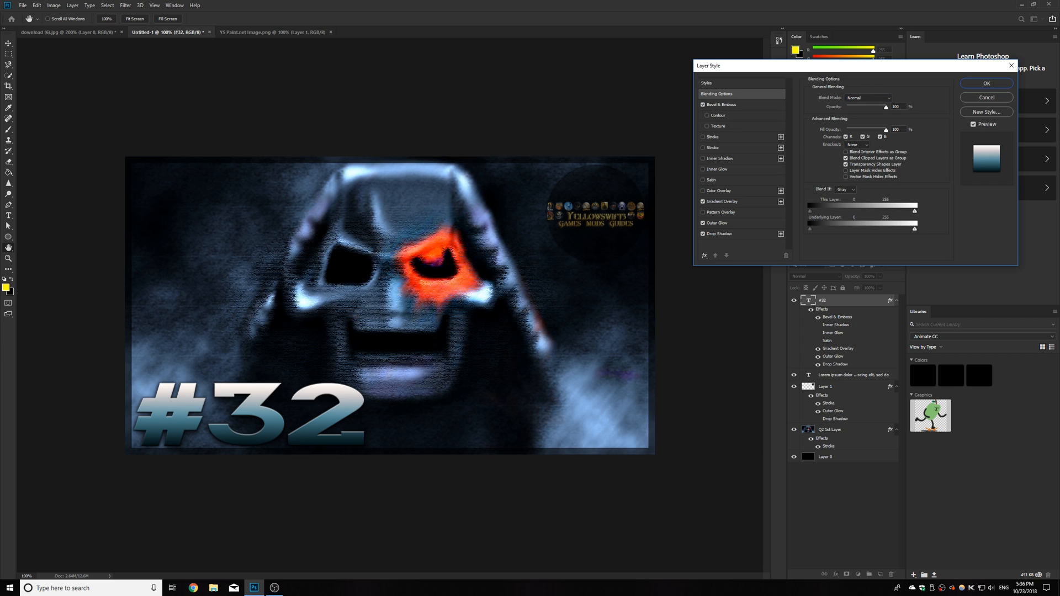
Step: Keep the "#32" layer's blend mode at Normal, lower its opacity and fill opacity to 60% each, and apply the layer style
left_click(868, 98)
left_click(869, 199)
left_click_drag(886, 107, 870, 108)
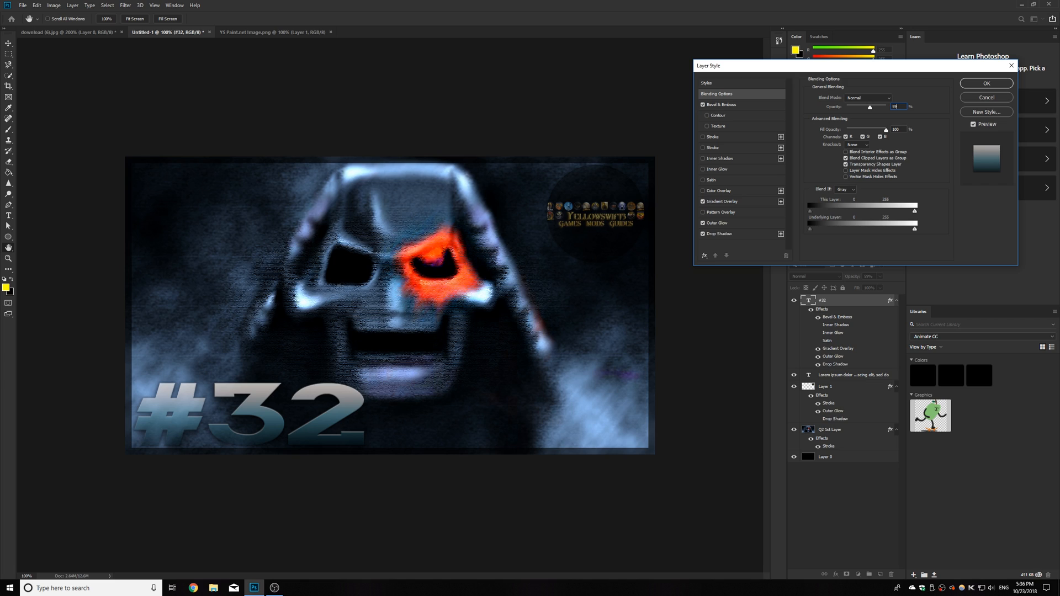
scroll(896, 107, "down", 4)
scroll(896, 129, "down", 10)
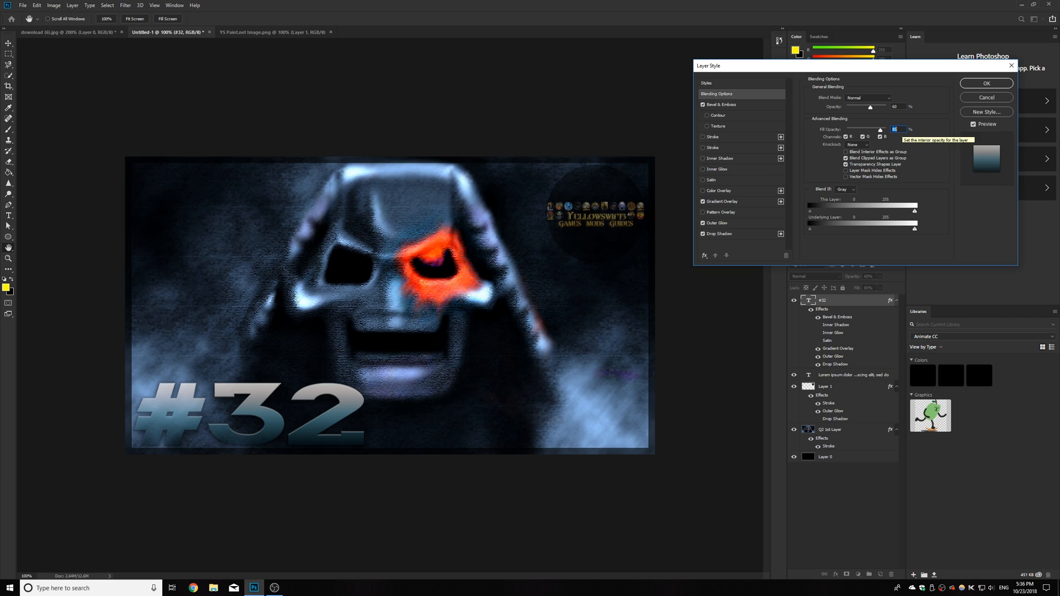
scroll(896, 129, "down", 20)
key("Return")
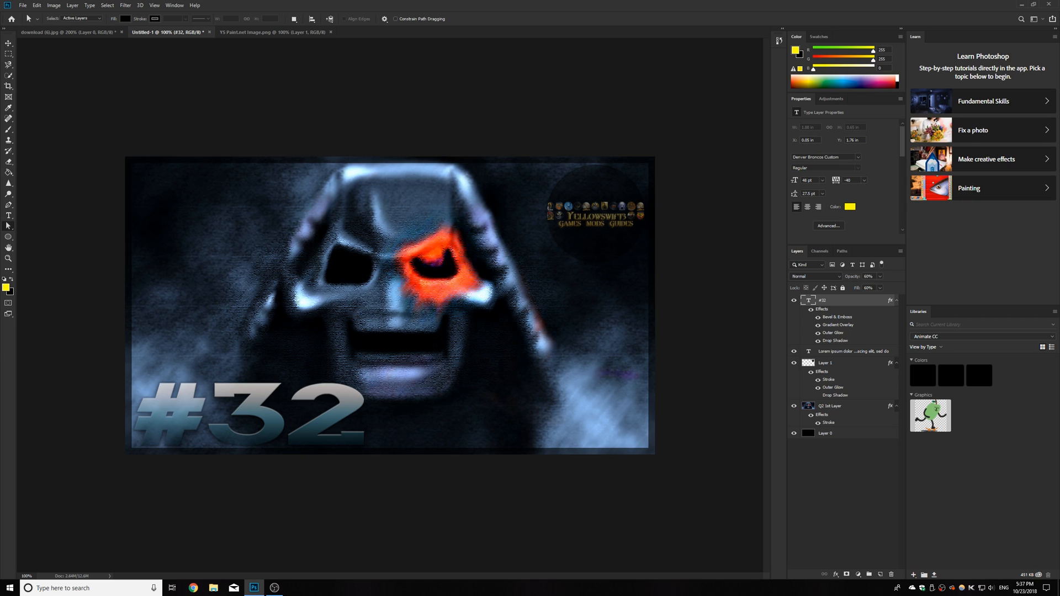
Step: Save the artwork in the Portfolio folder as a layered Photoshop file named "Q2 Example TN #32"
key("ctrl+s")
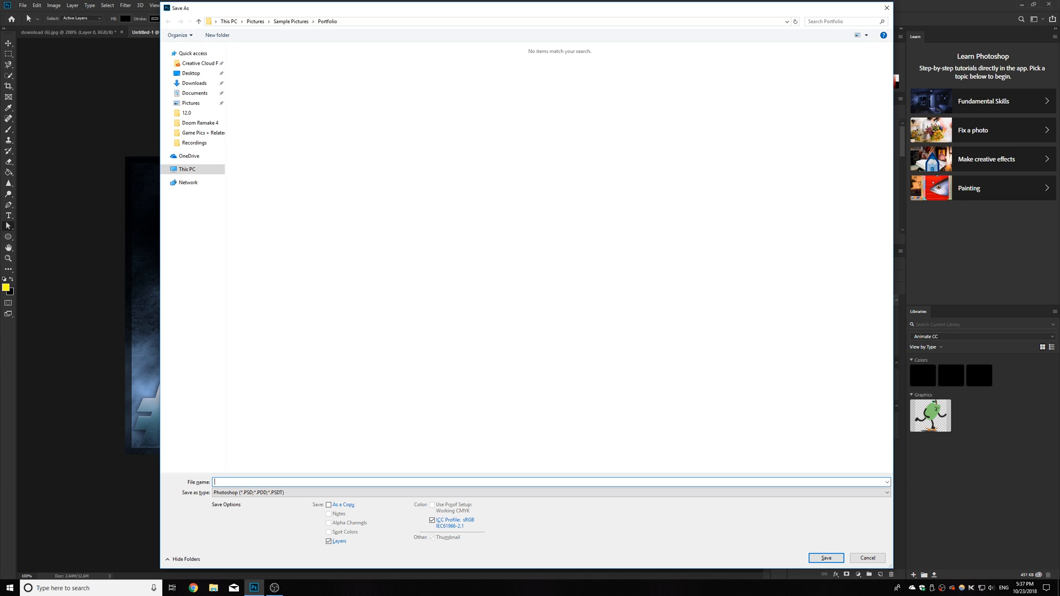
type("Q2")
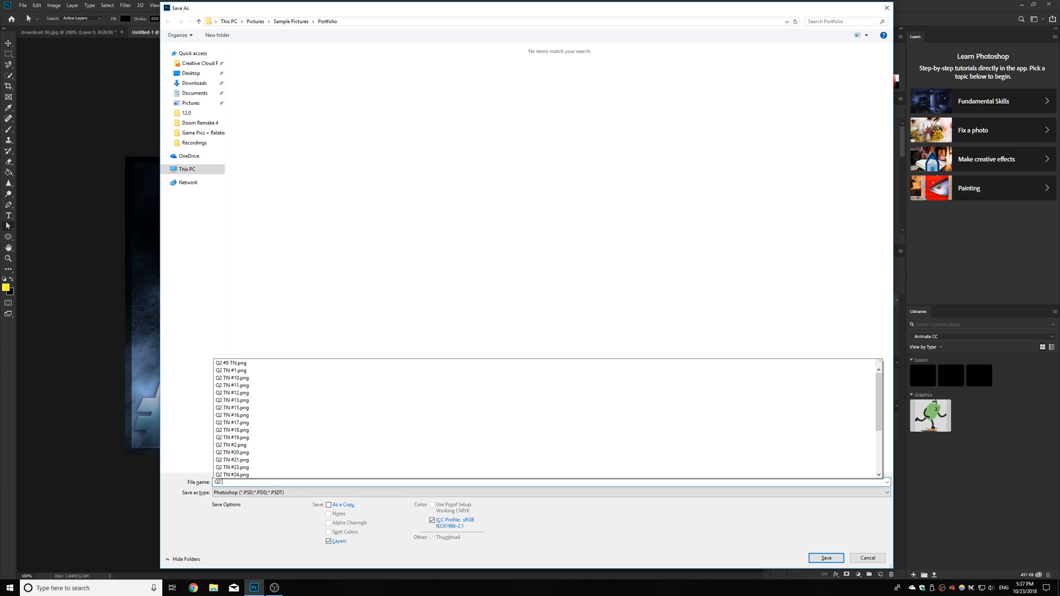
type(" Example")
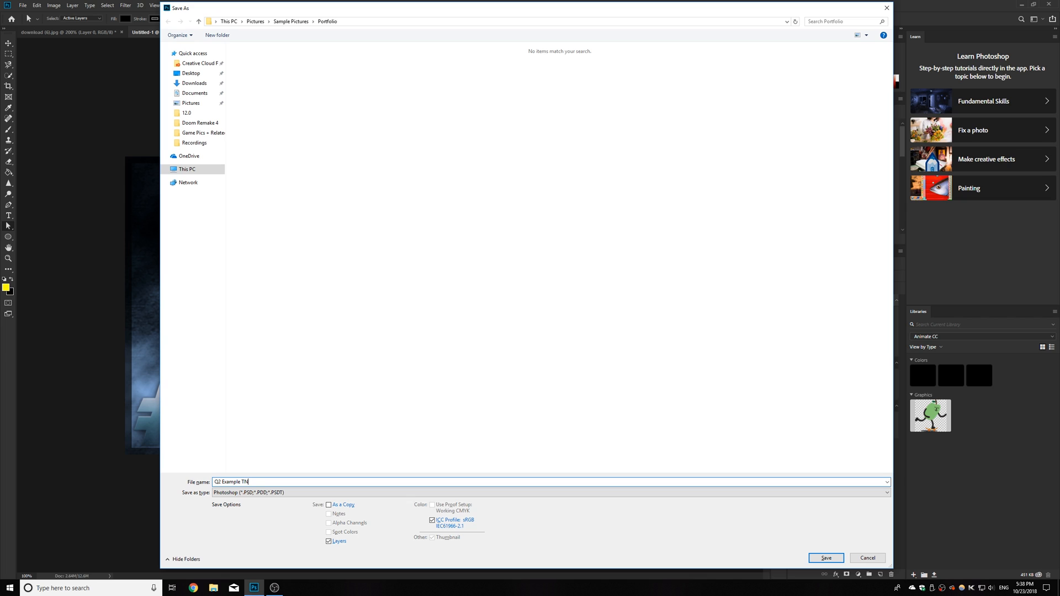
type("TN #32")
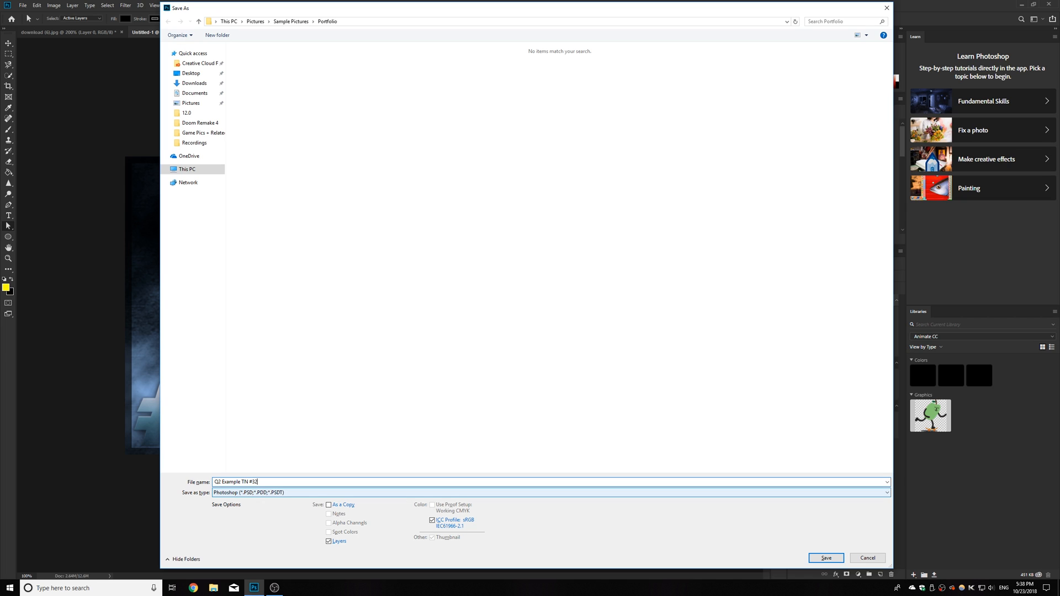
key("Return")
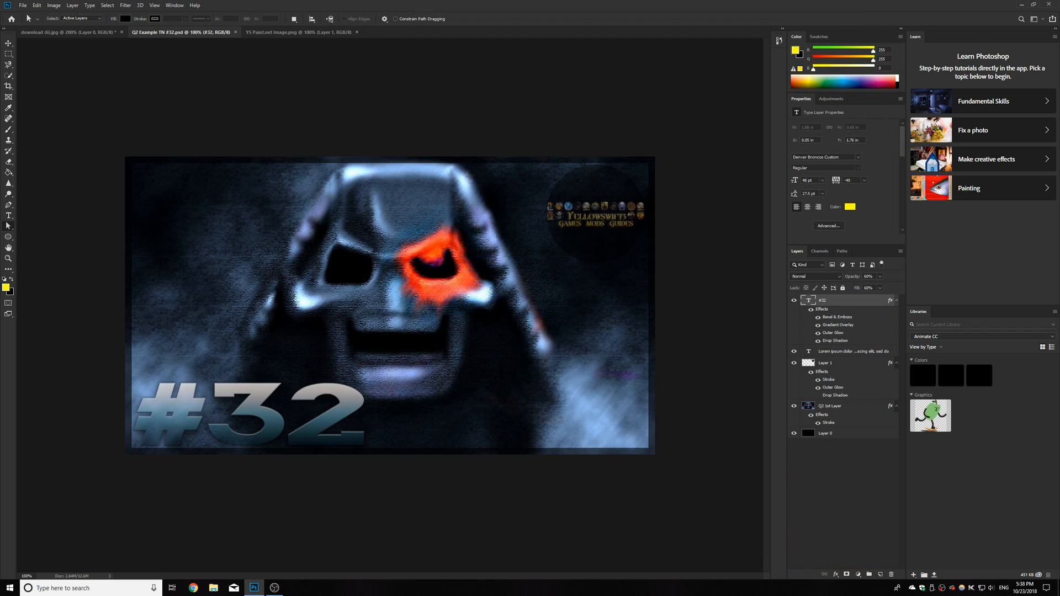
Step: Save a PNG copy named "Q2 Example TN #32" in the Portfolio folder with the Large file size (Fastest saving) option
left_click(23, 5)
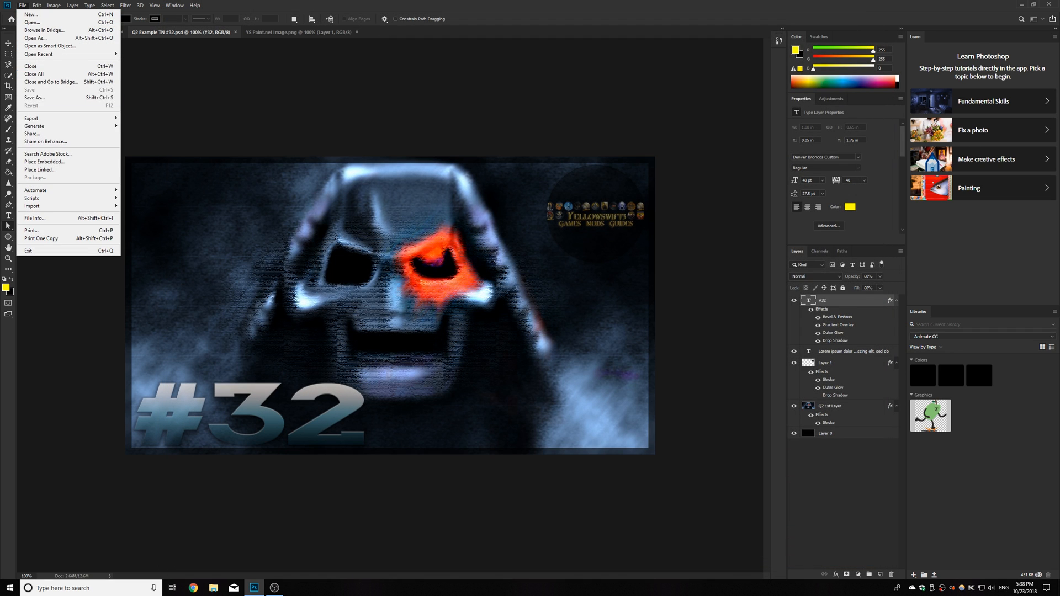
left_click(34, 97)
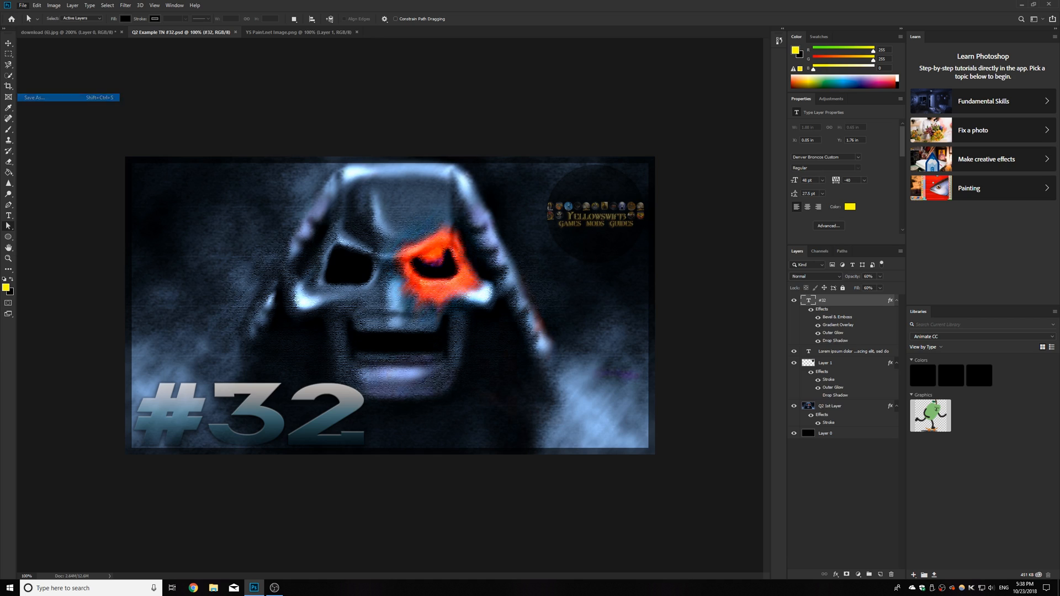
left_click(551, 492)
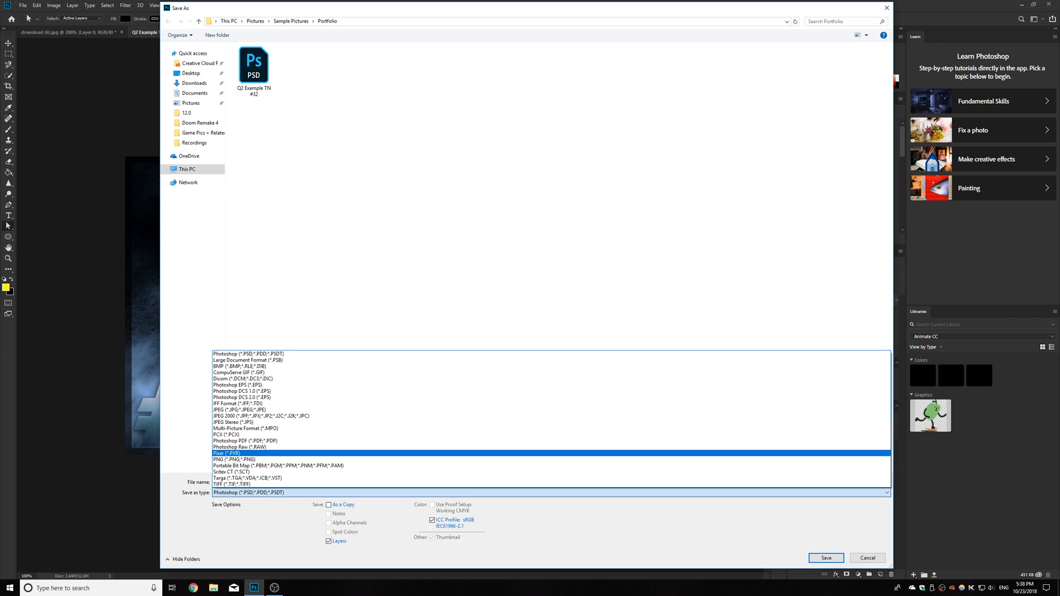
left_click(234, 459)
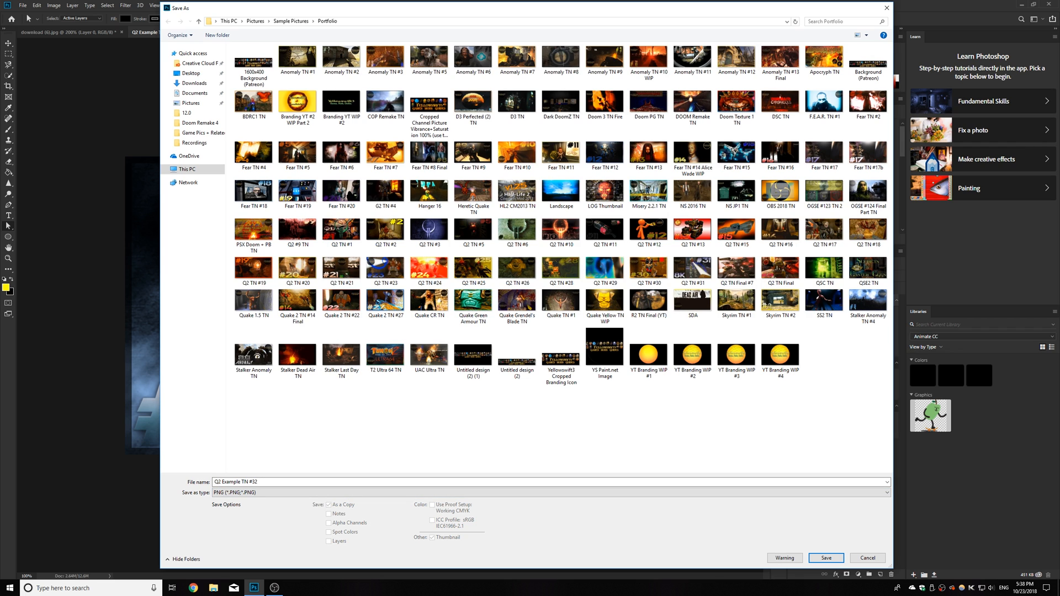
left_click(826, 557)
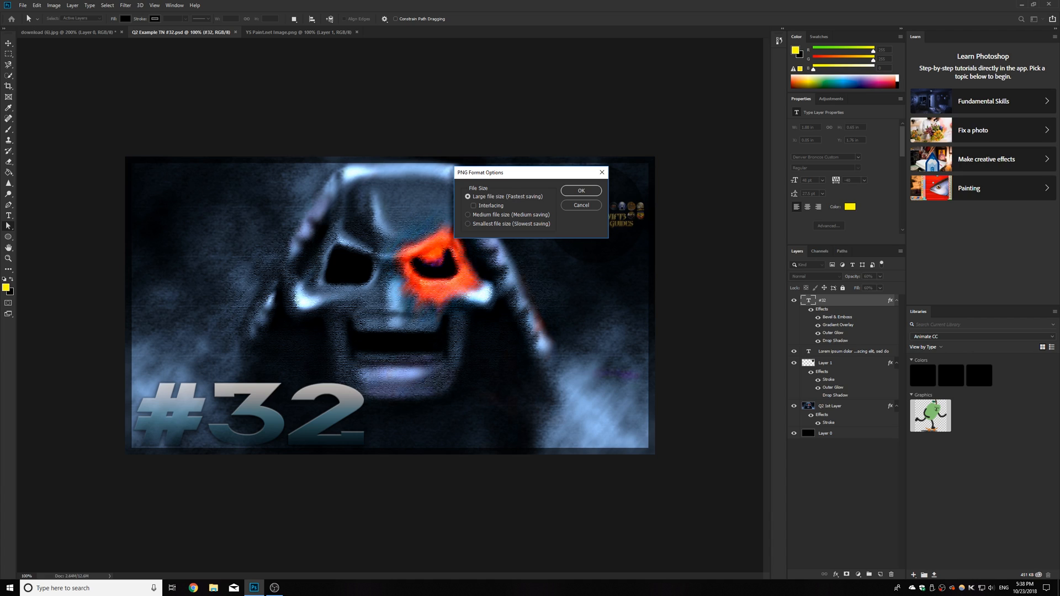
key("Return")
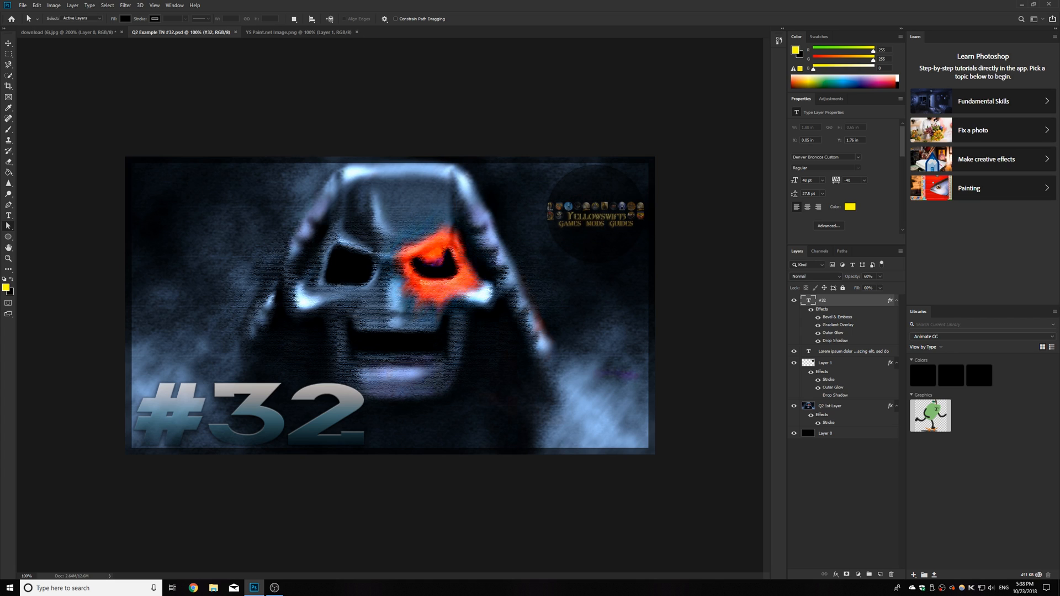